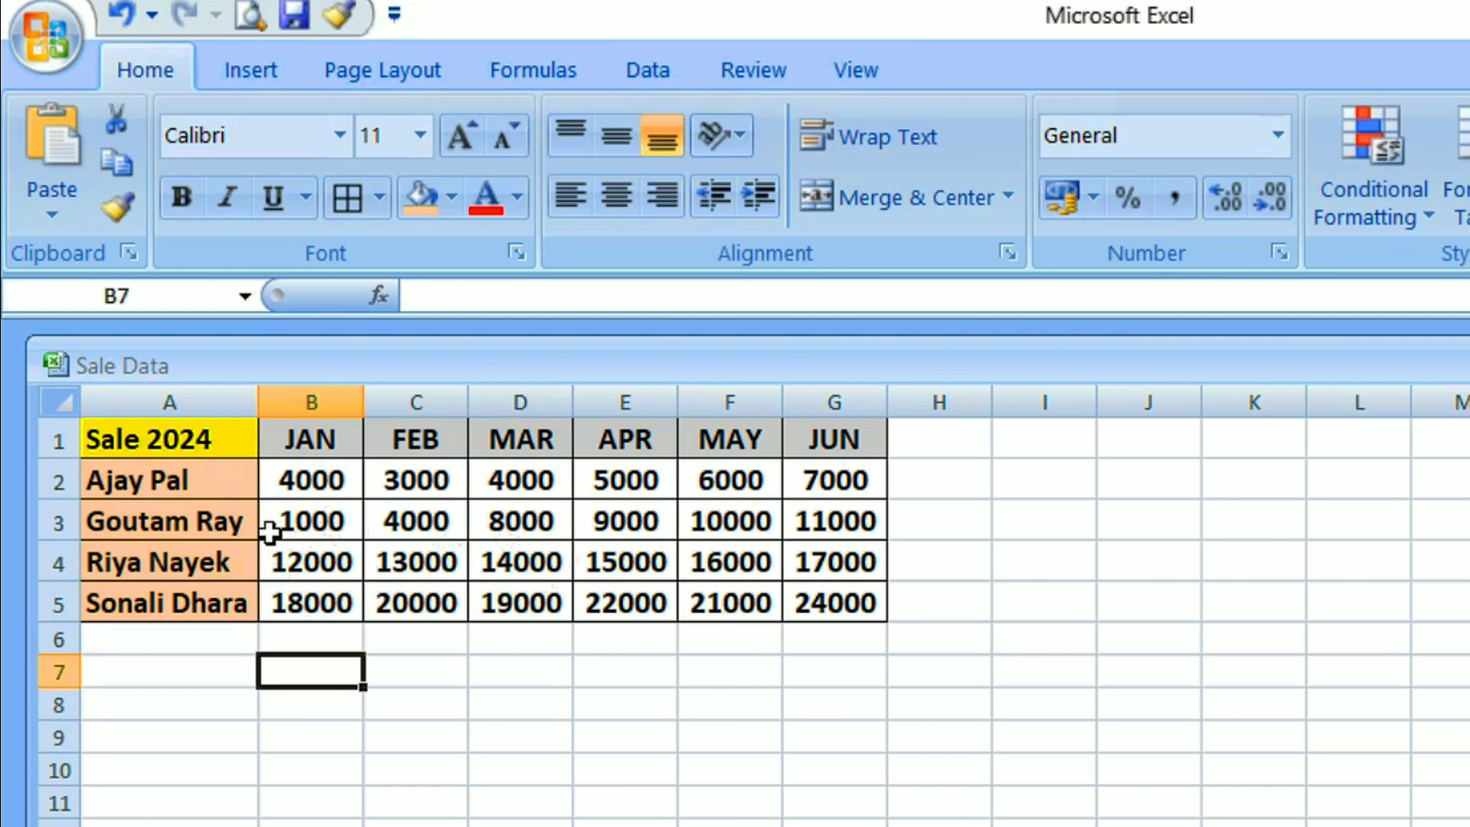
Insert a default clustered column chart from A1:G5 and place it enlarged beside the table, spanning columns H to P
left_click_drag(195, 435, 829, 600)
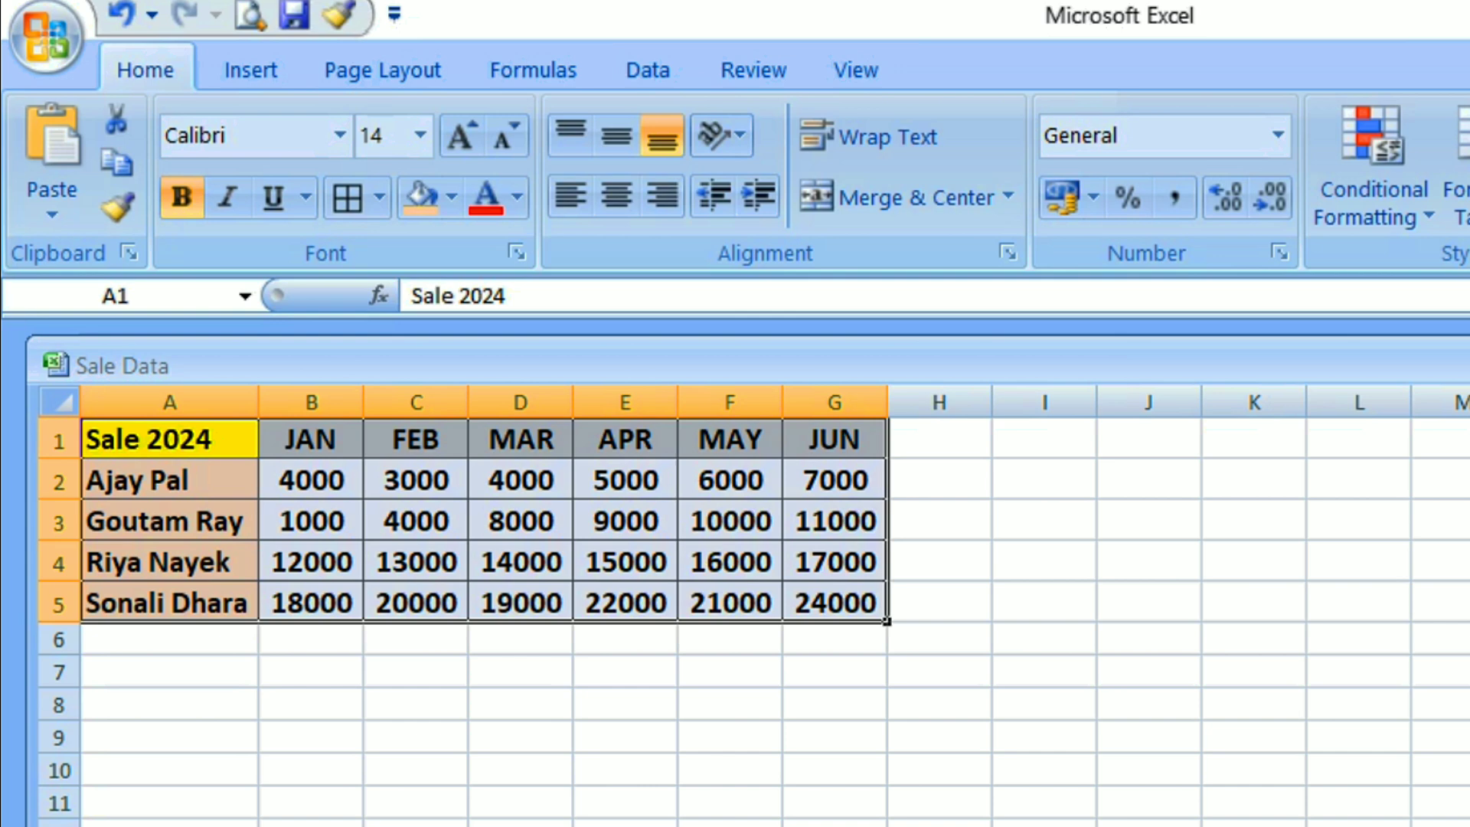
key("alt")
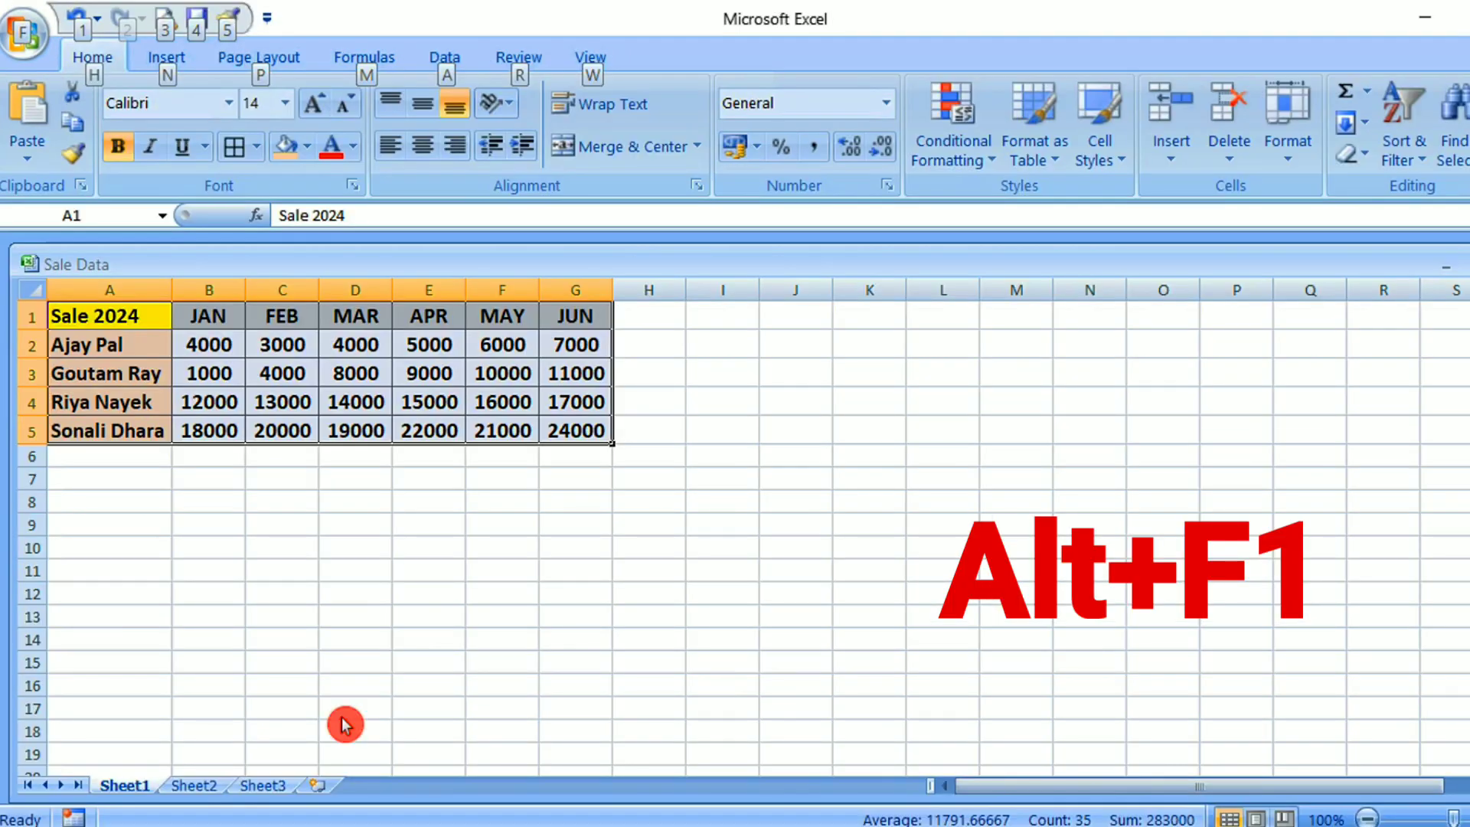
key("alt+F1")
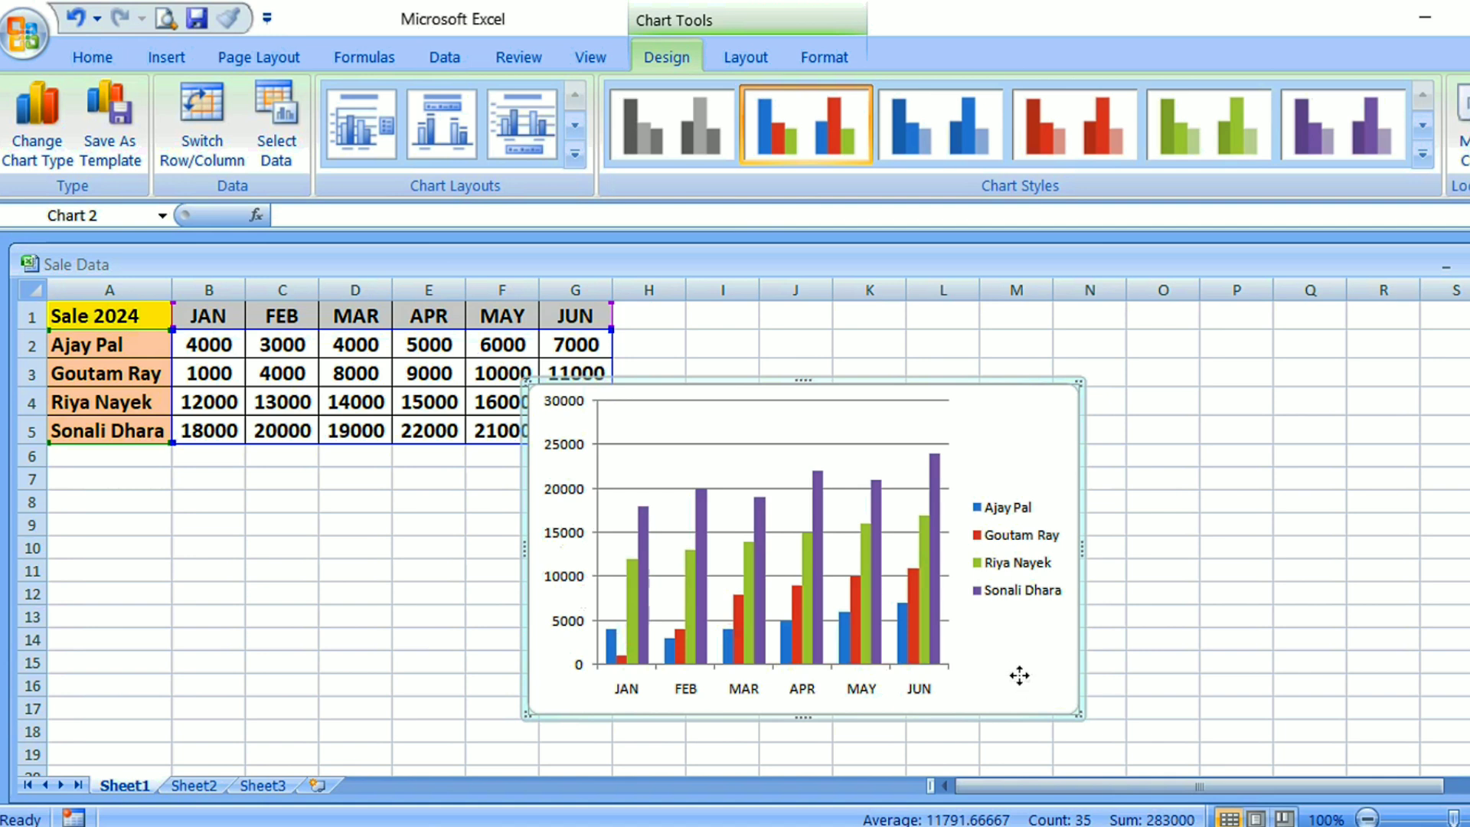
left_click_drag(1019, 676, 1123, 610)
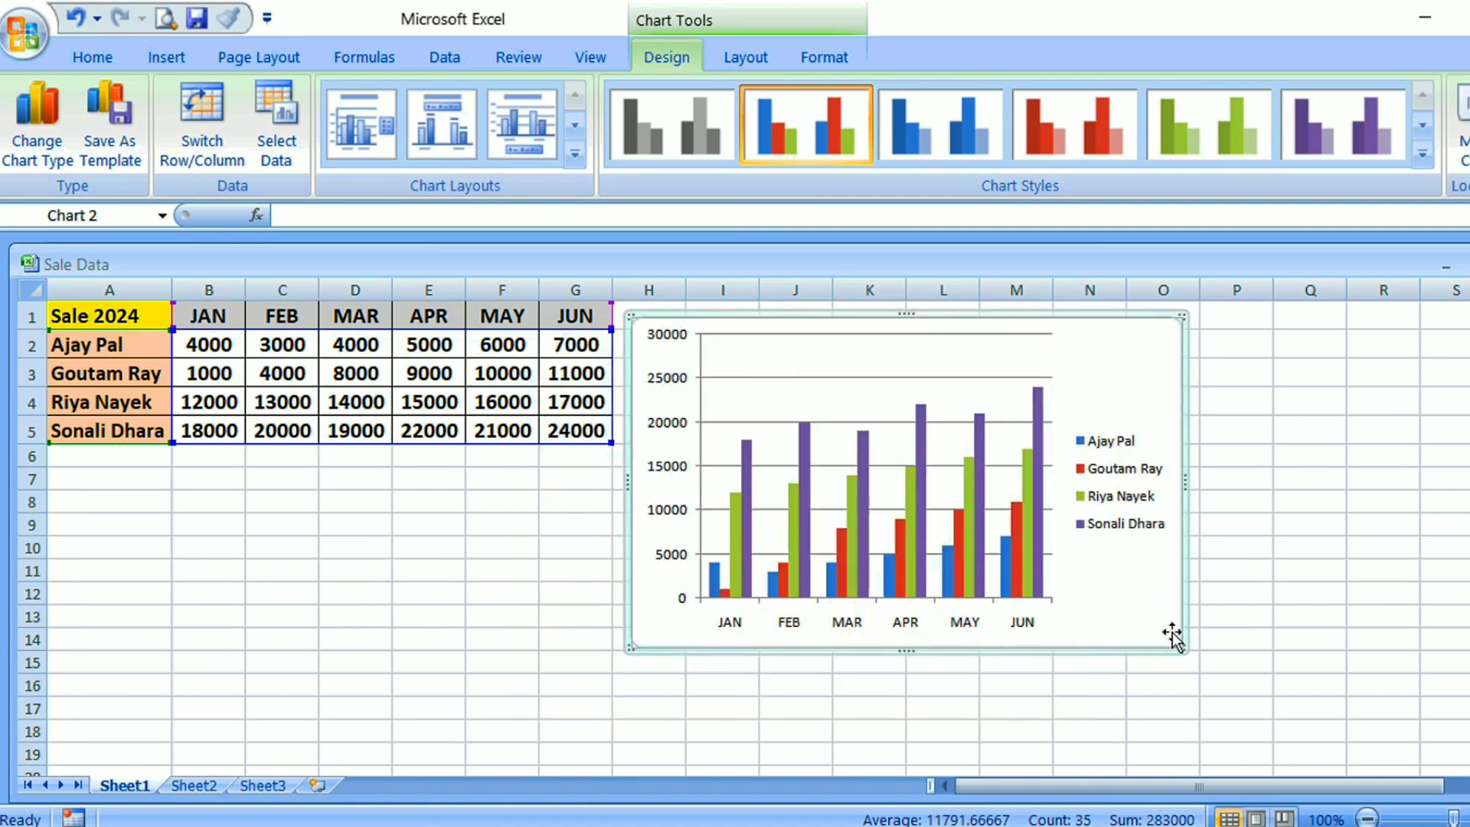
left_click_drag(1181, 648, 1238, 715)
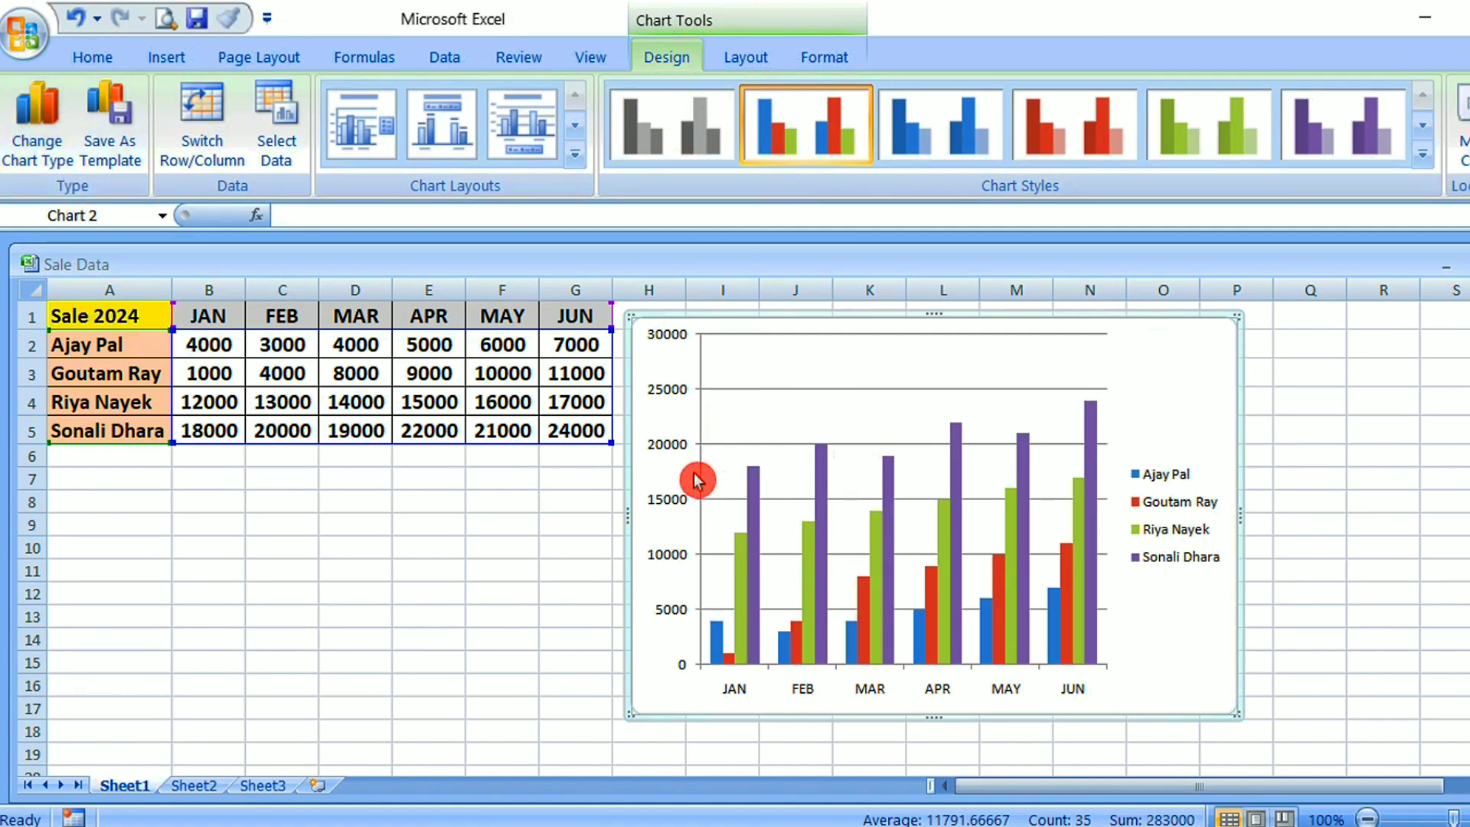
Change the chart type to a stacked line chart
left_click(42, 158)
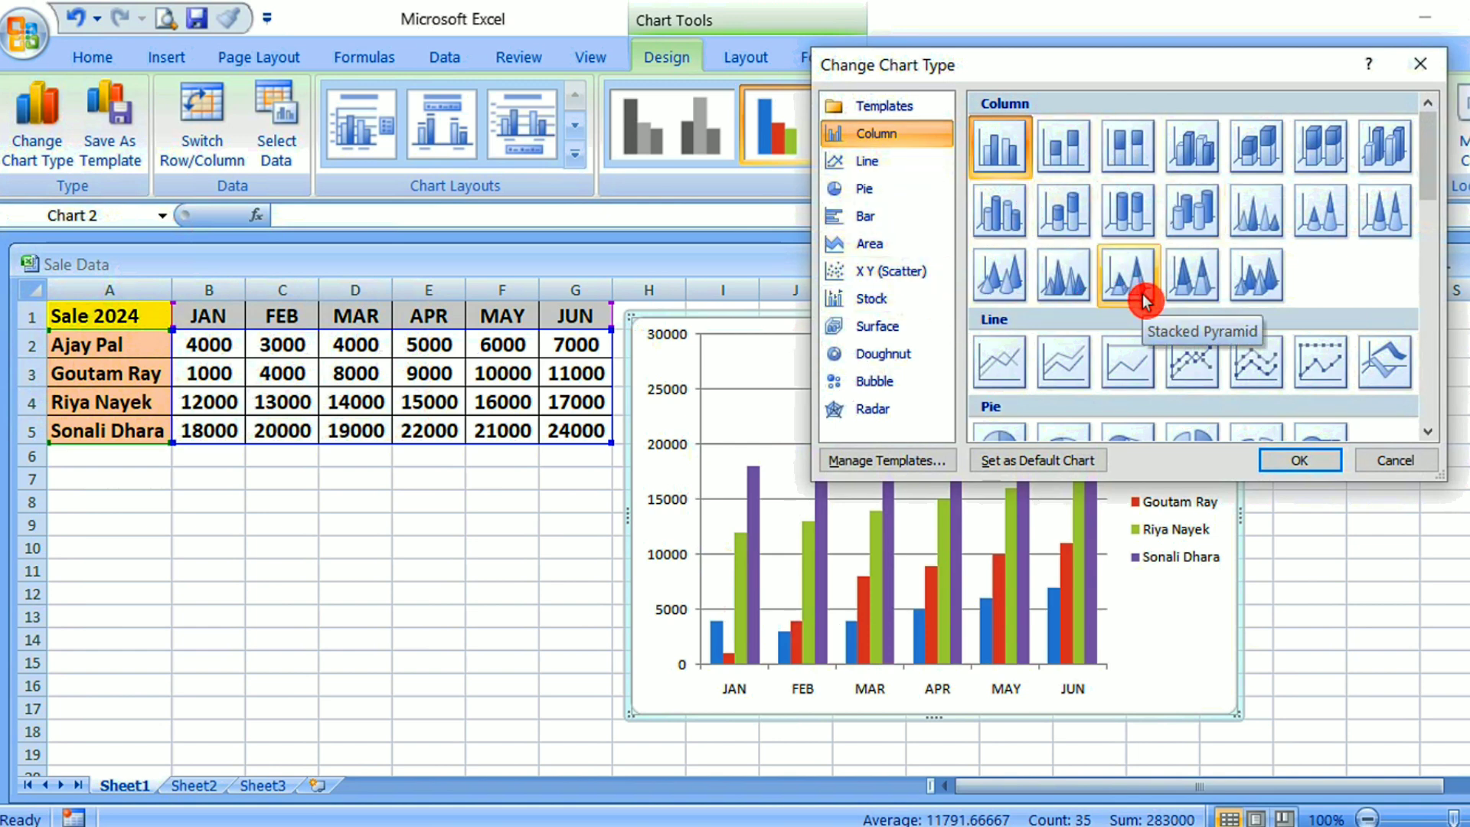
left_click(1063, 378)
left_click(1302, 462)
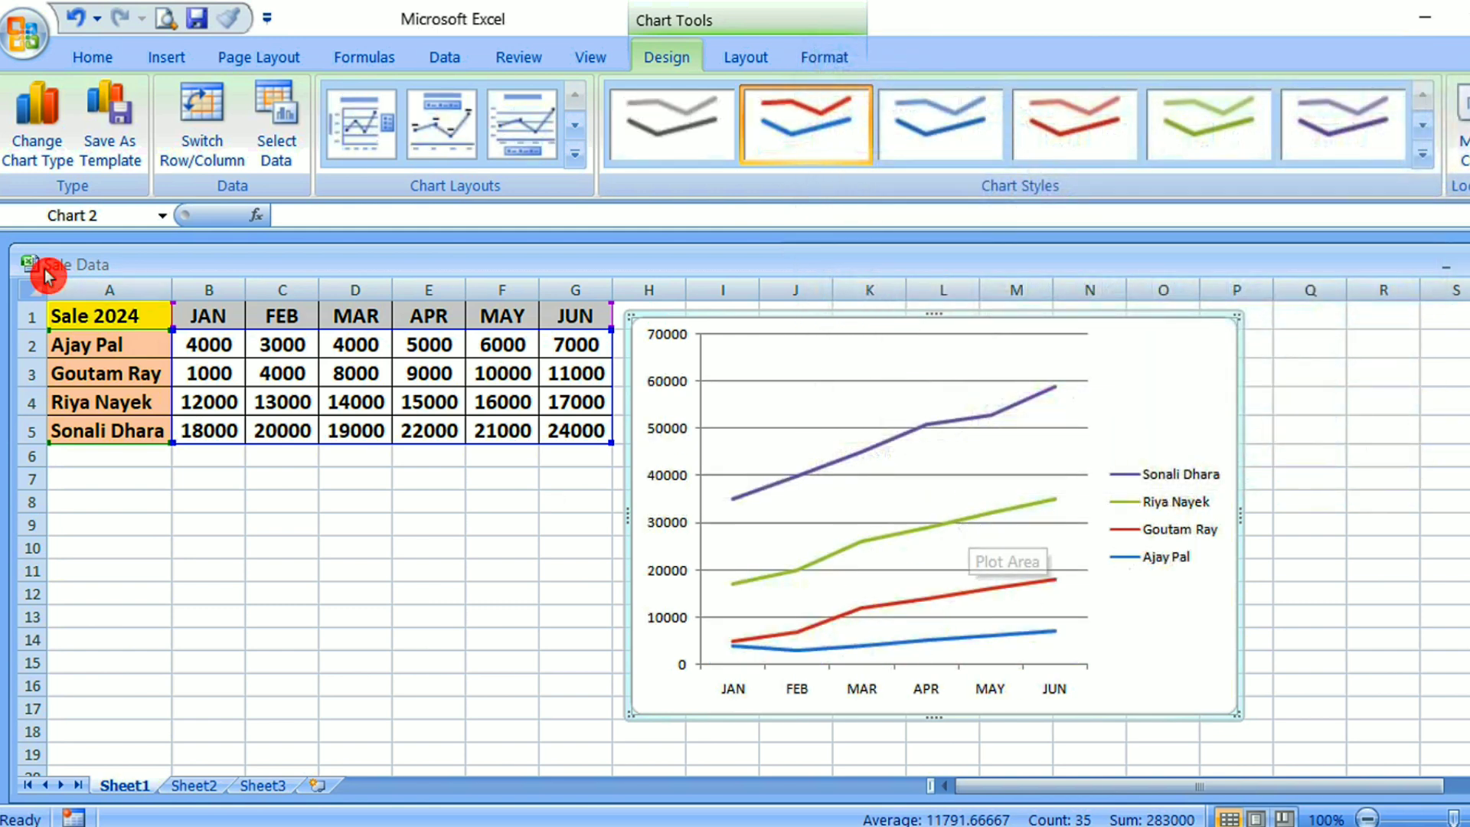
Browse the available chart type categories and set the chart back to clustered column
left_click(35, 123)
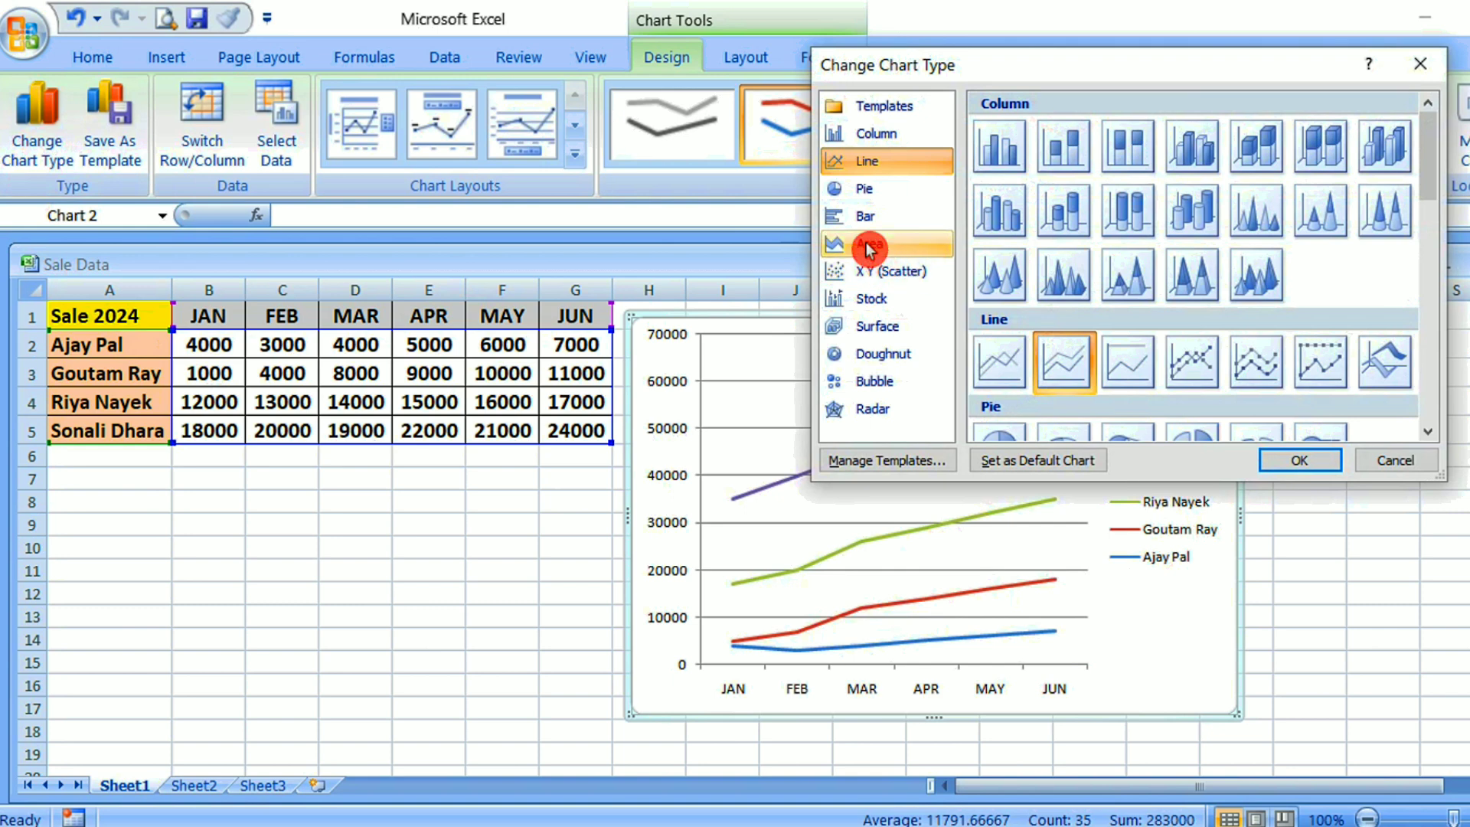
left_click(888, 250)
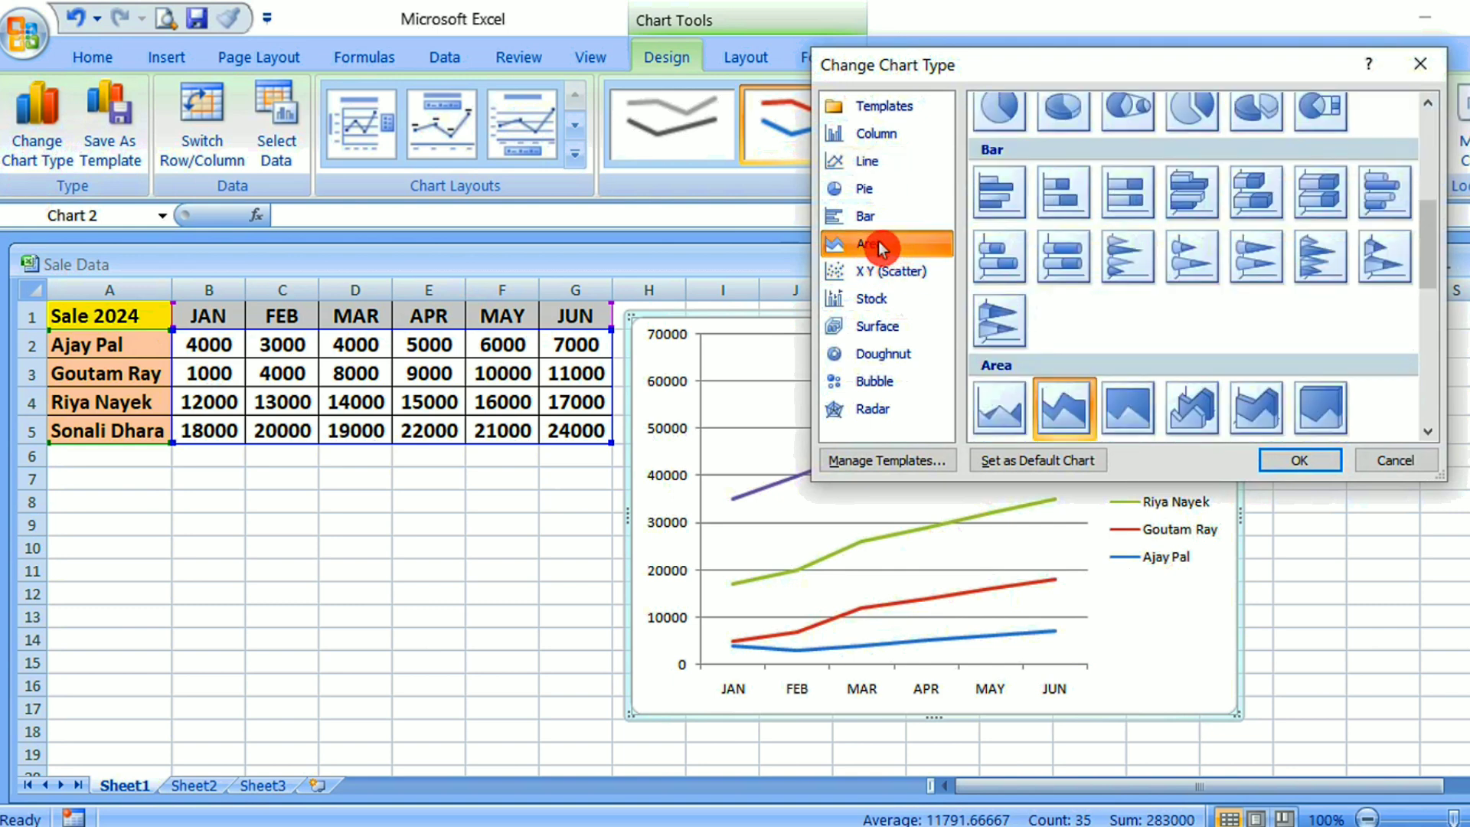
left_click(868, 190)
left_click(892, 140)
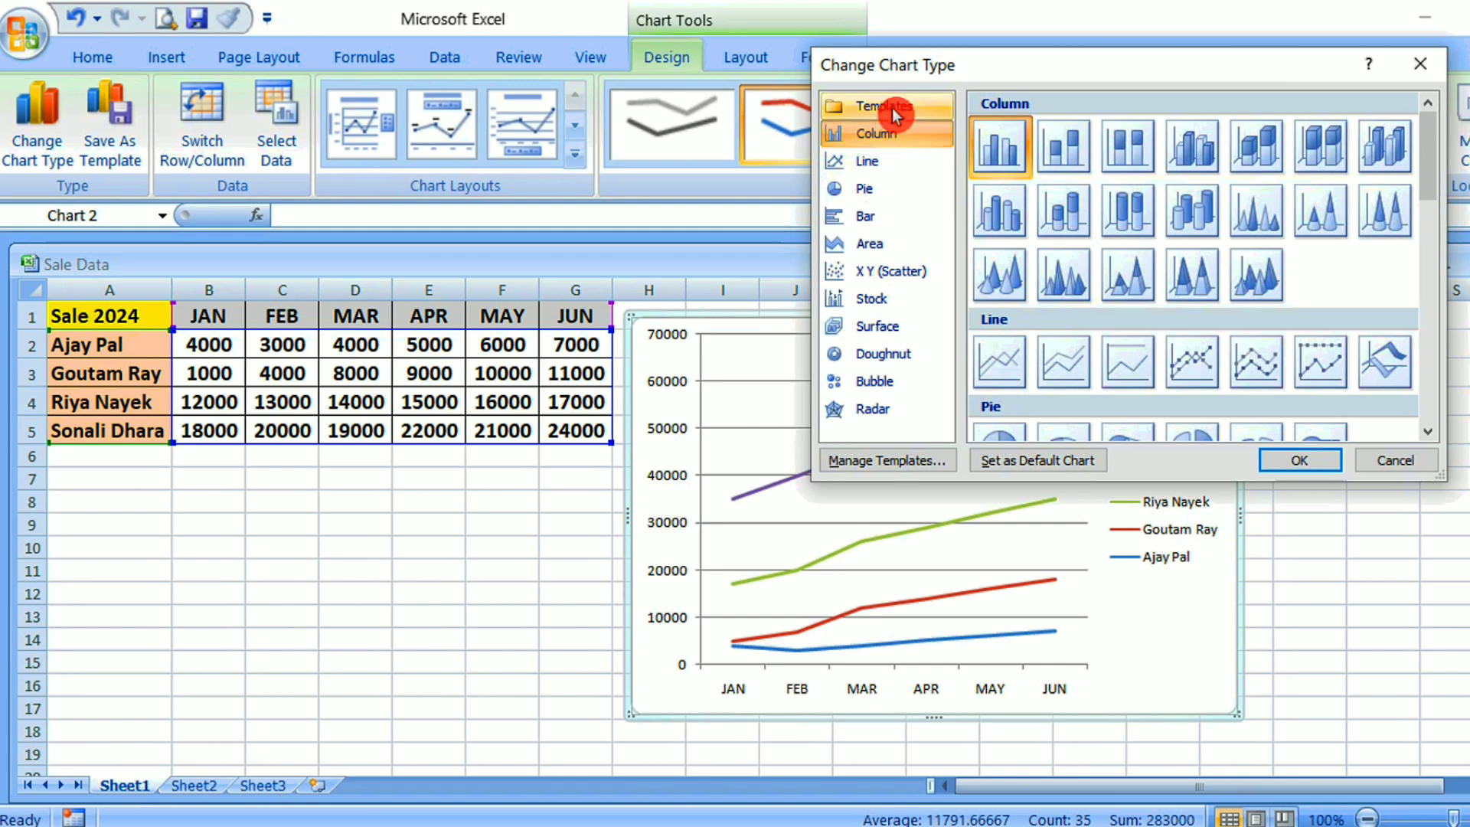
left_click(890, 109)
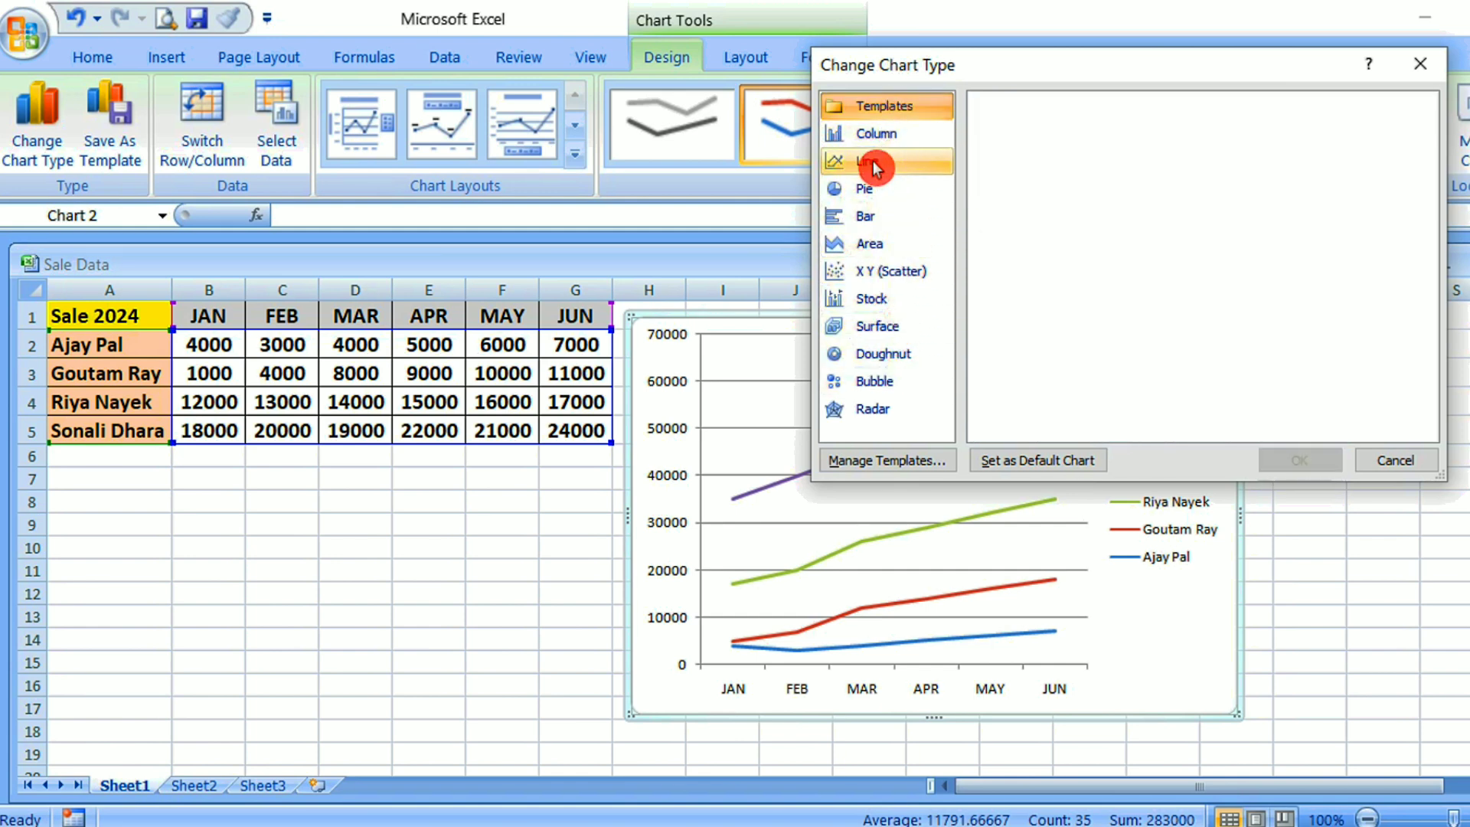
left_click(886, 138)
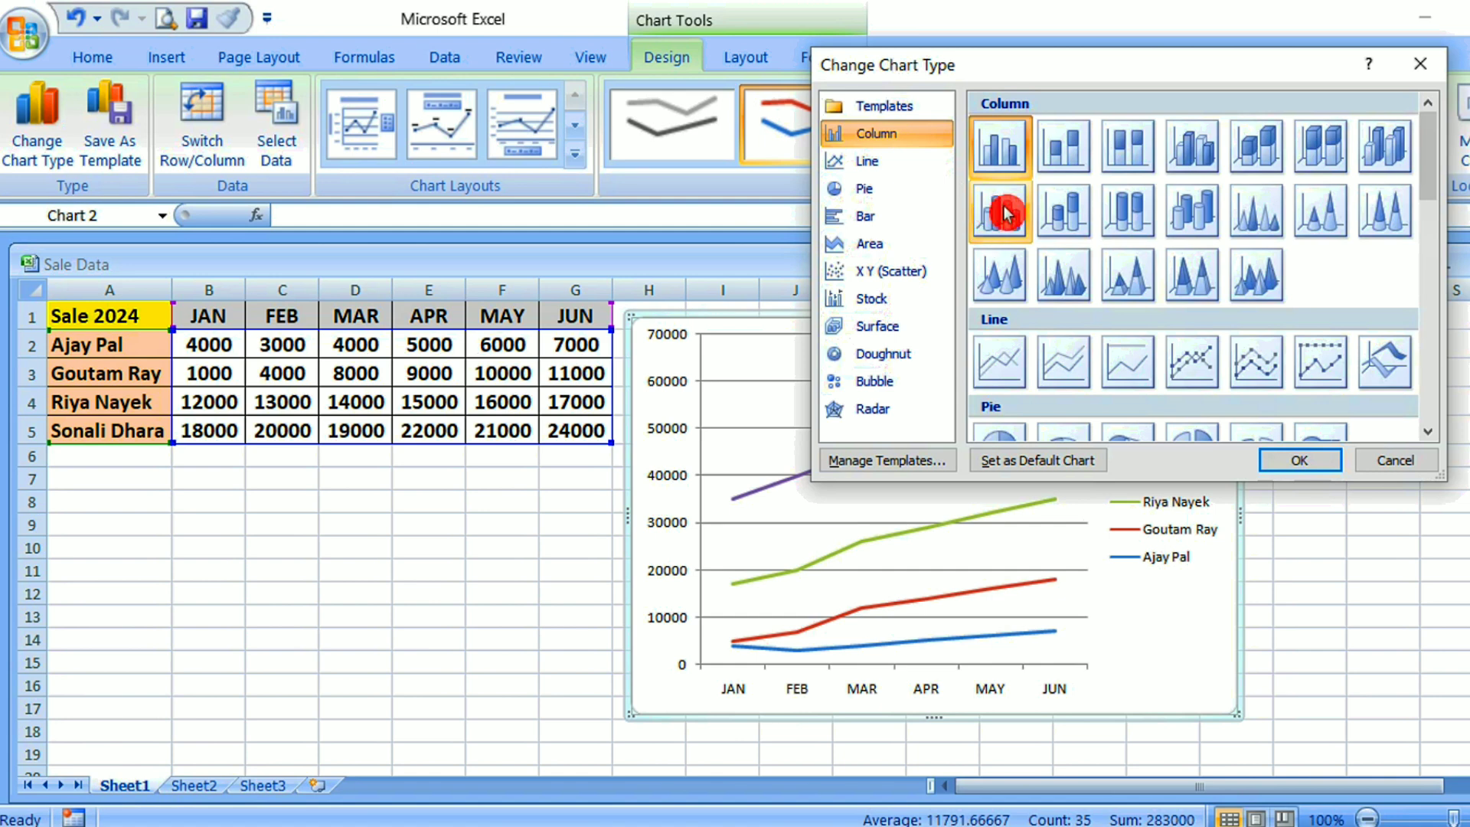
left_click(1301, 461)
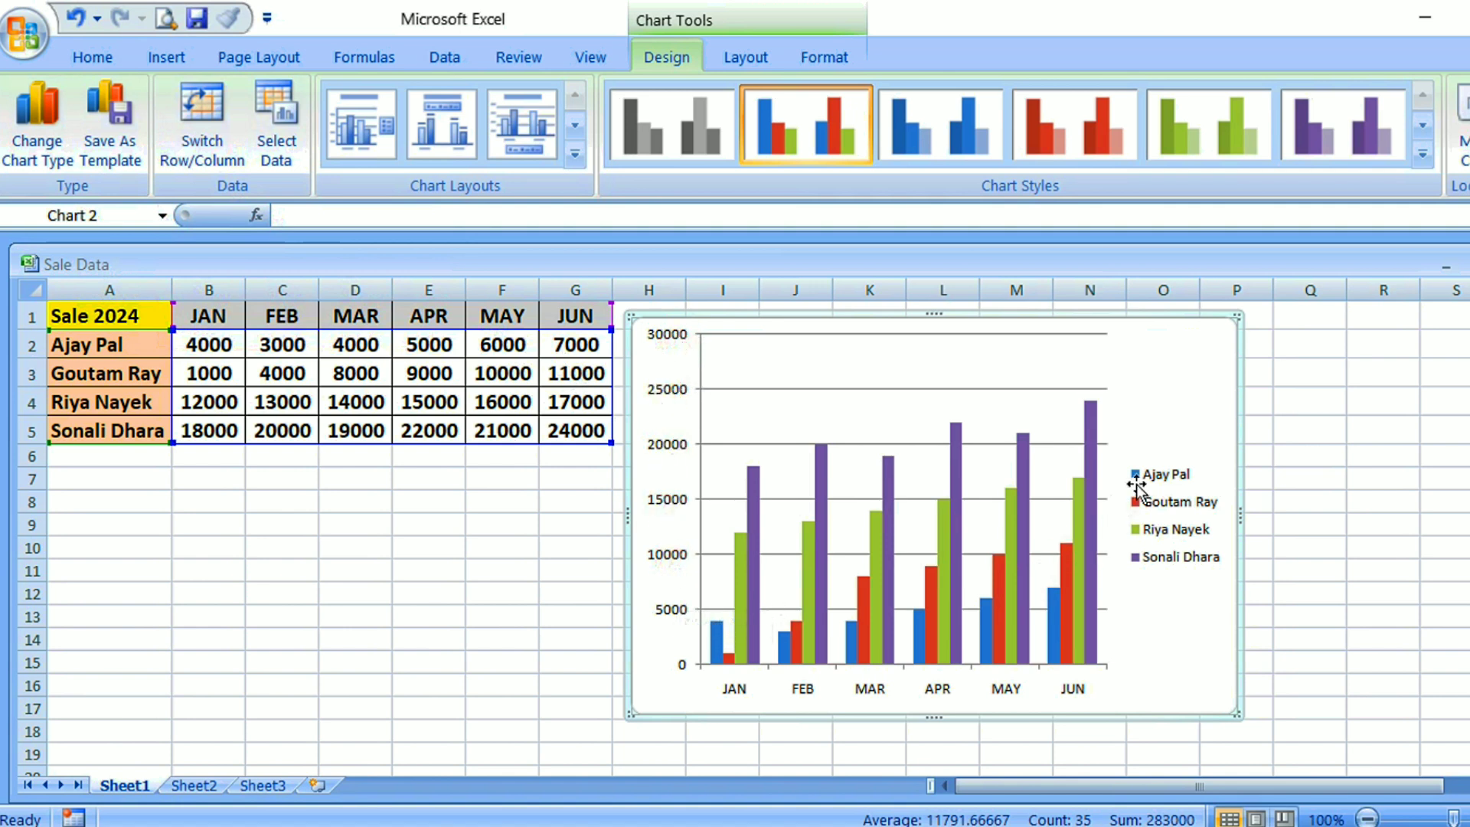
Switch the chart's rows and columns so the salespeople form the category axis and the months form the legend
left_click(1172, 518)
left_click(745, 696)
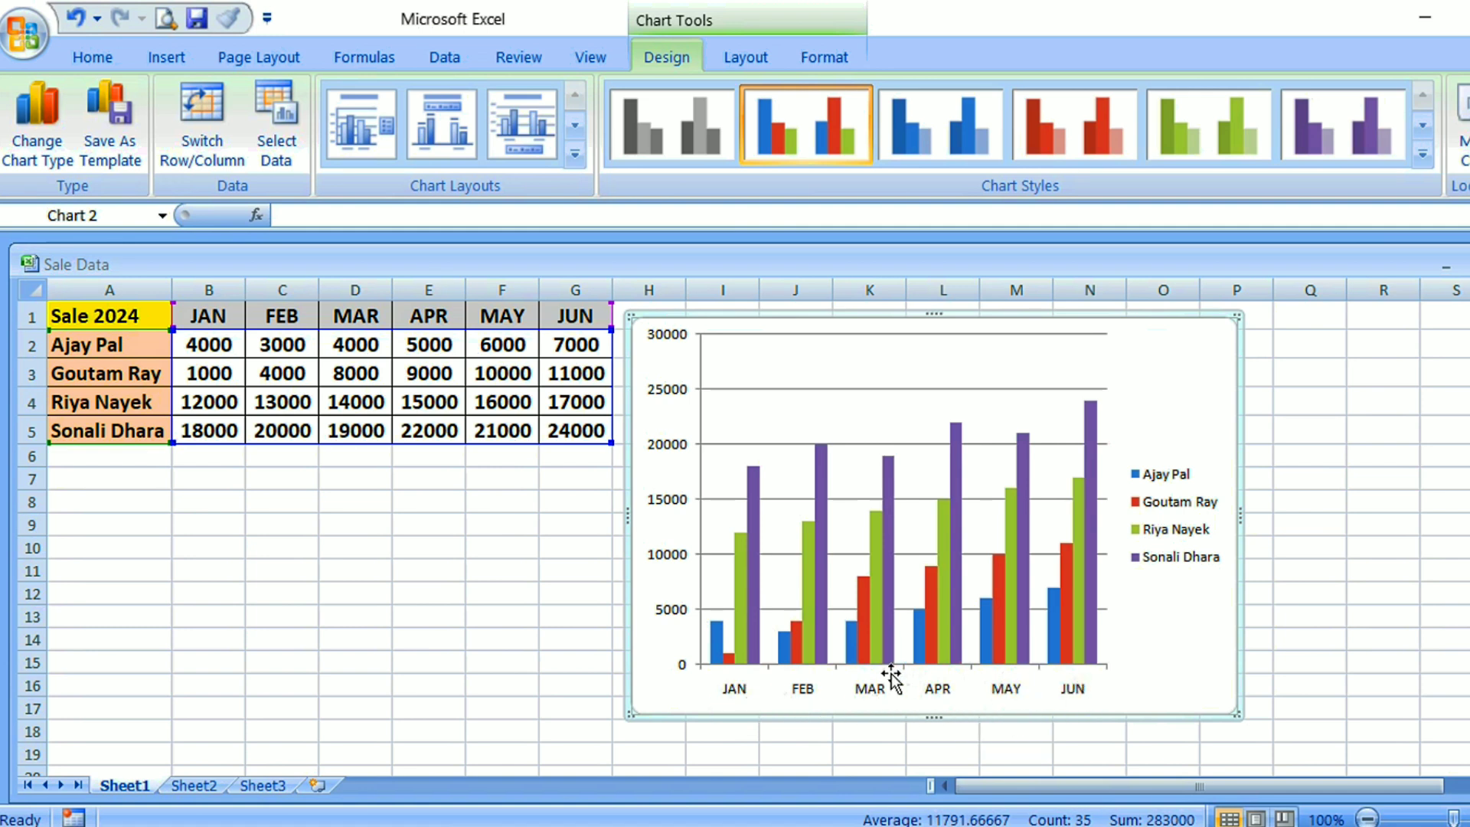
left_click(209, 153)
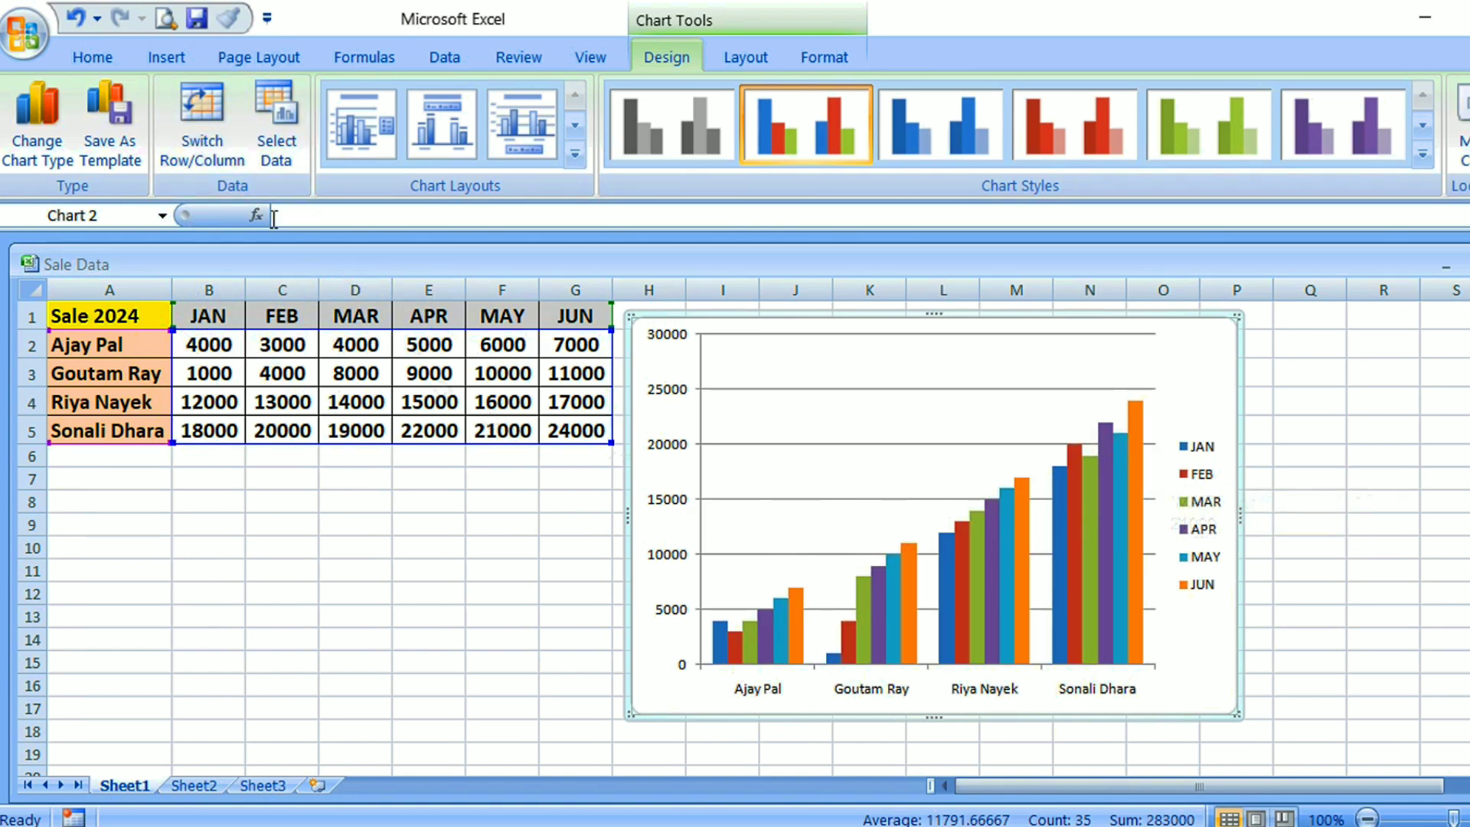
left_click(201, 127)
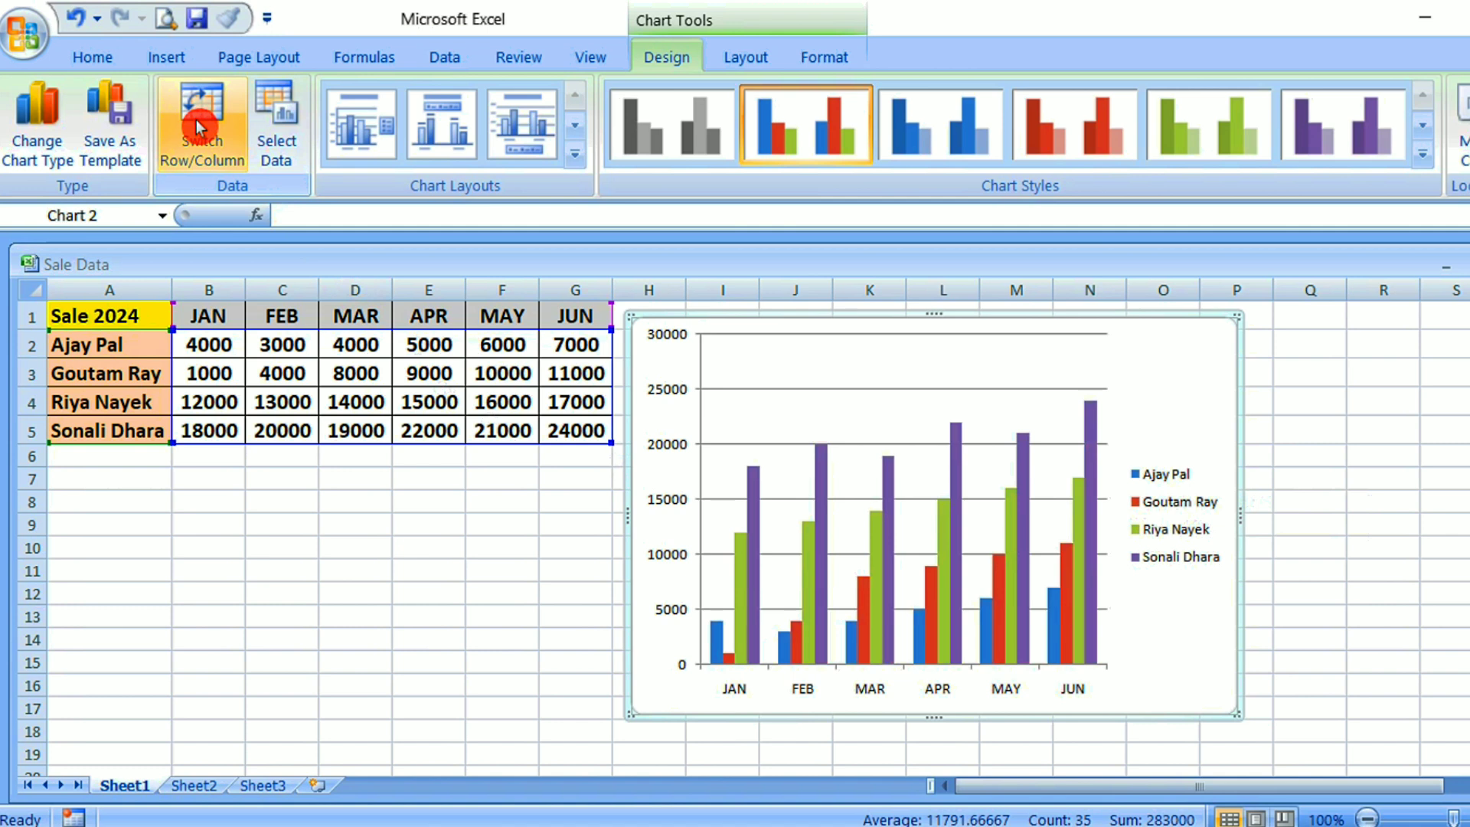
left_click(199, 127)
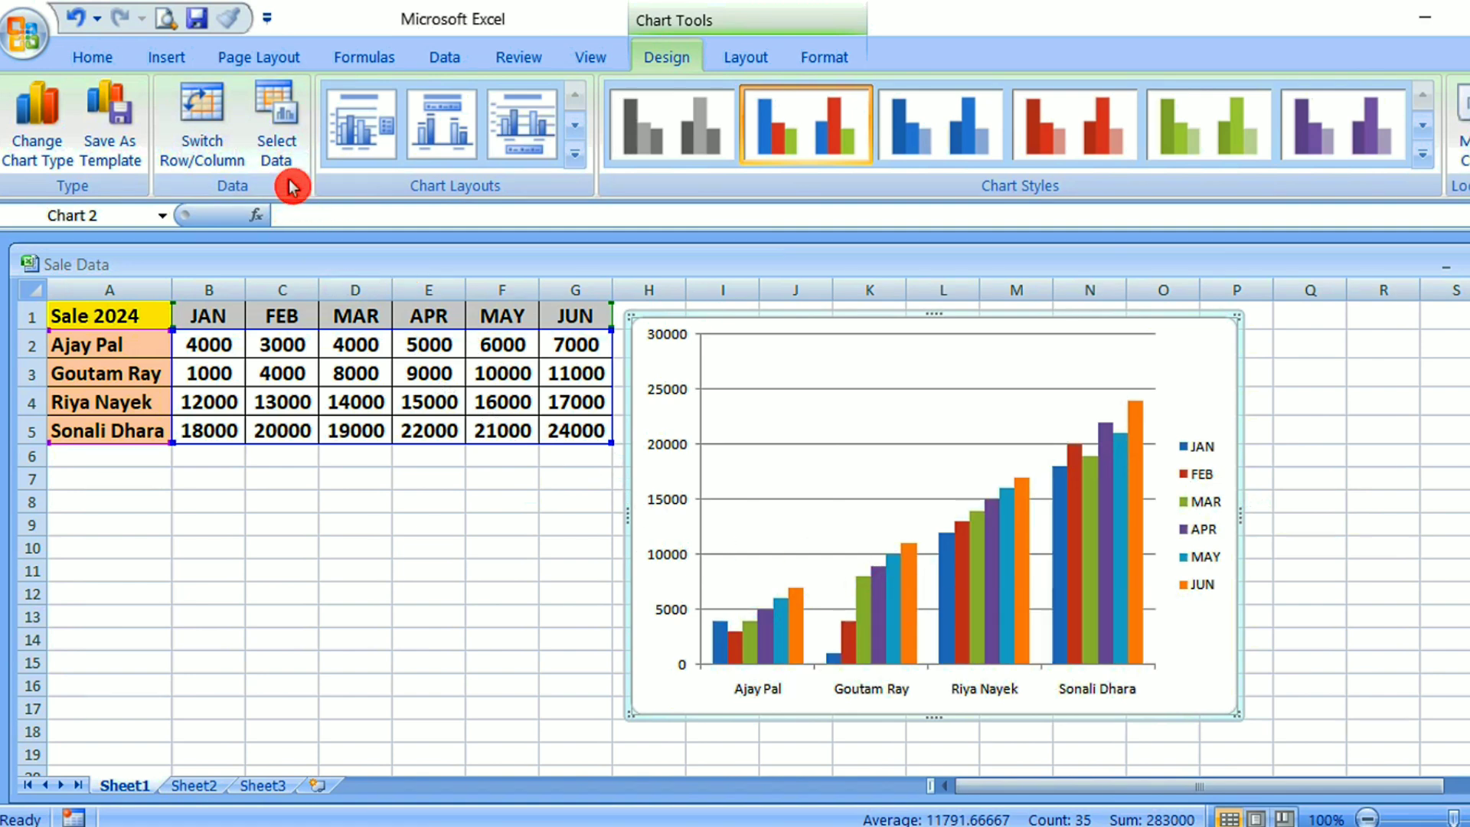
Review the legend series and category axis labels in the chart's data source without changing them
left_click(275, 146)
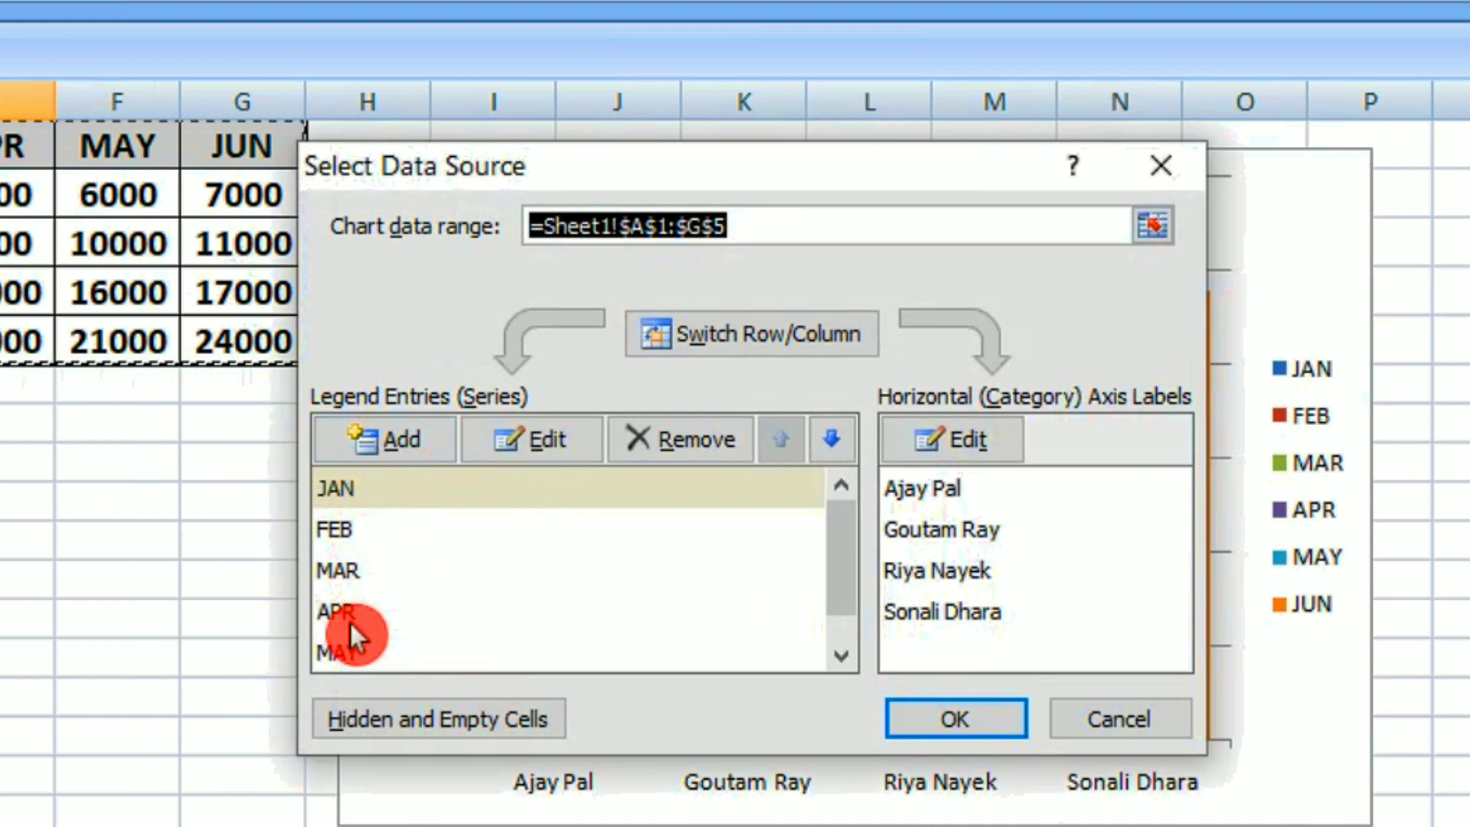
left_click(933, 496)
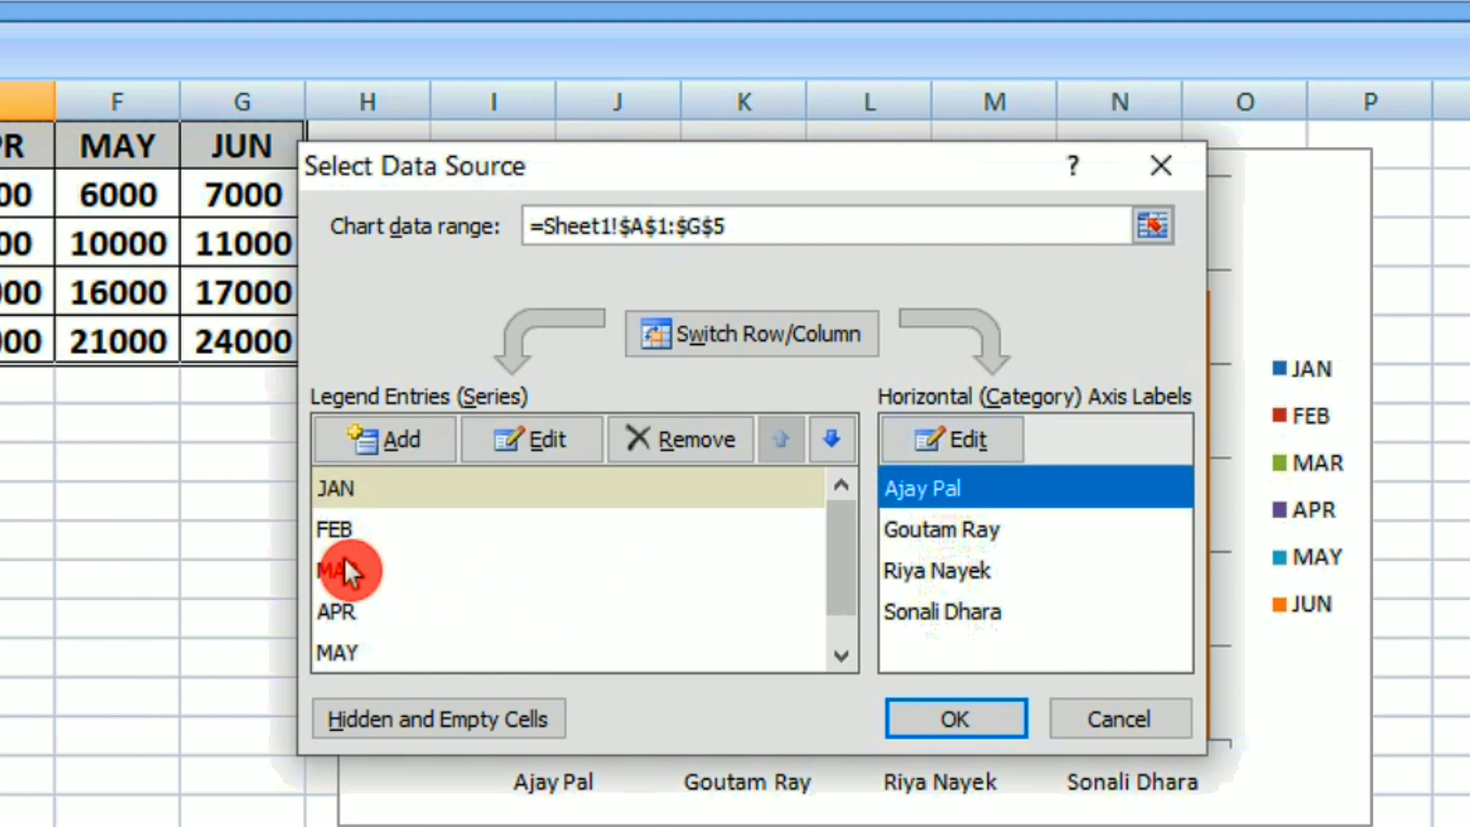
left_click(348, 585)
left_click(343, 530)
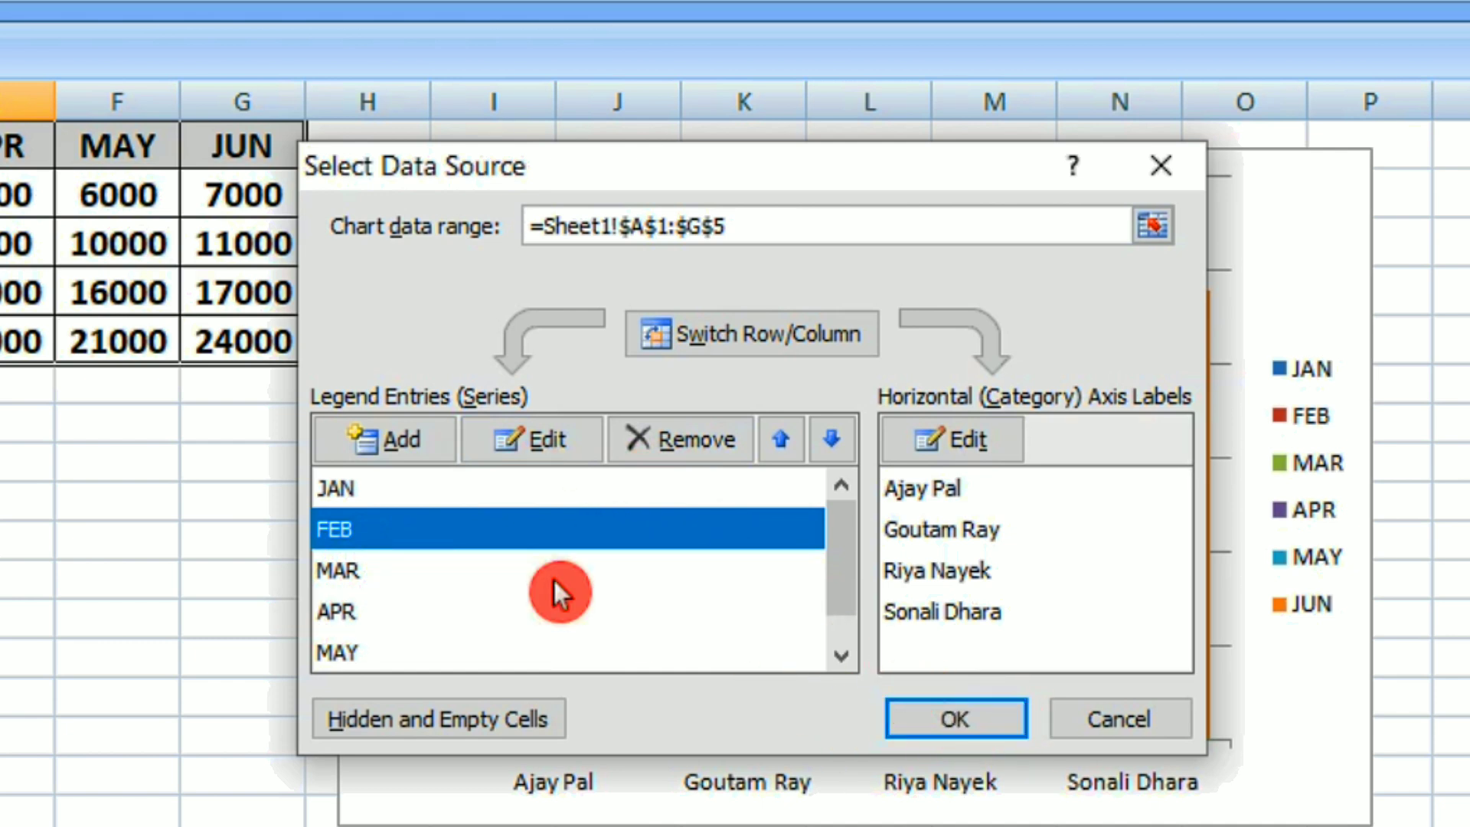
left_click(1109, 729)
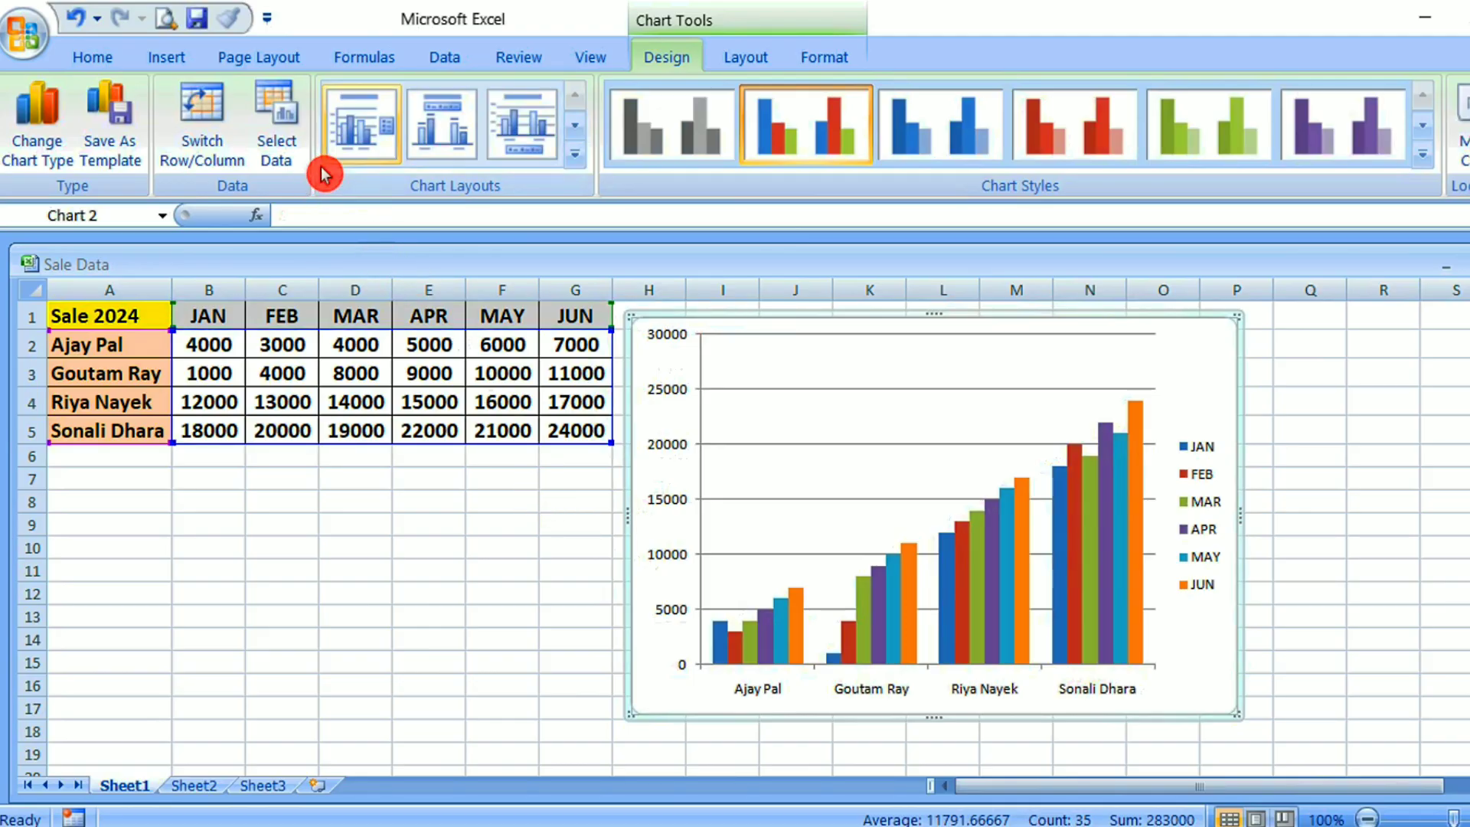
Apply the chart layout that has a chart title, a vertical axis title and a data table beneath the columns
left_click(575, 157)
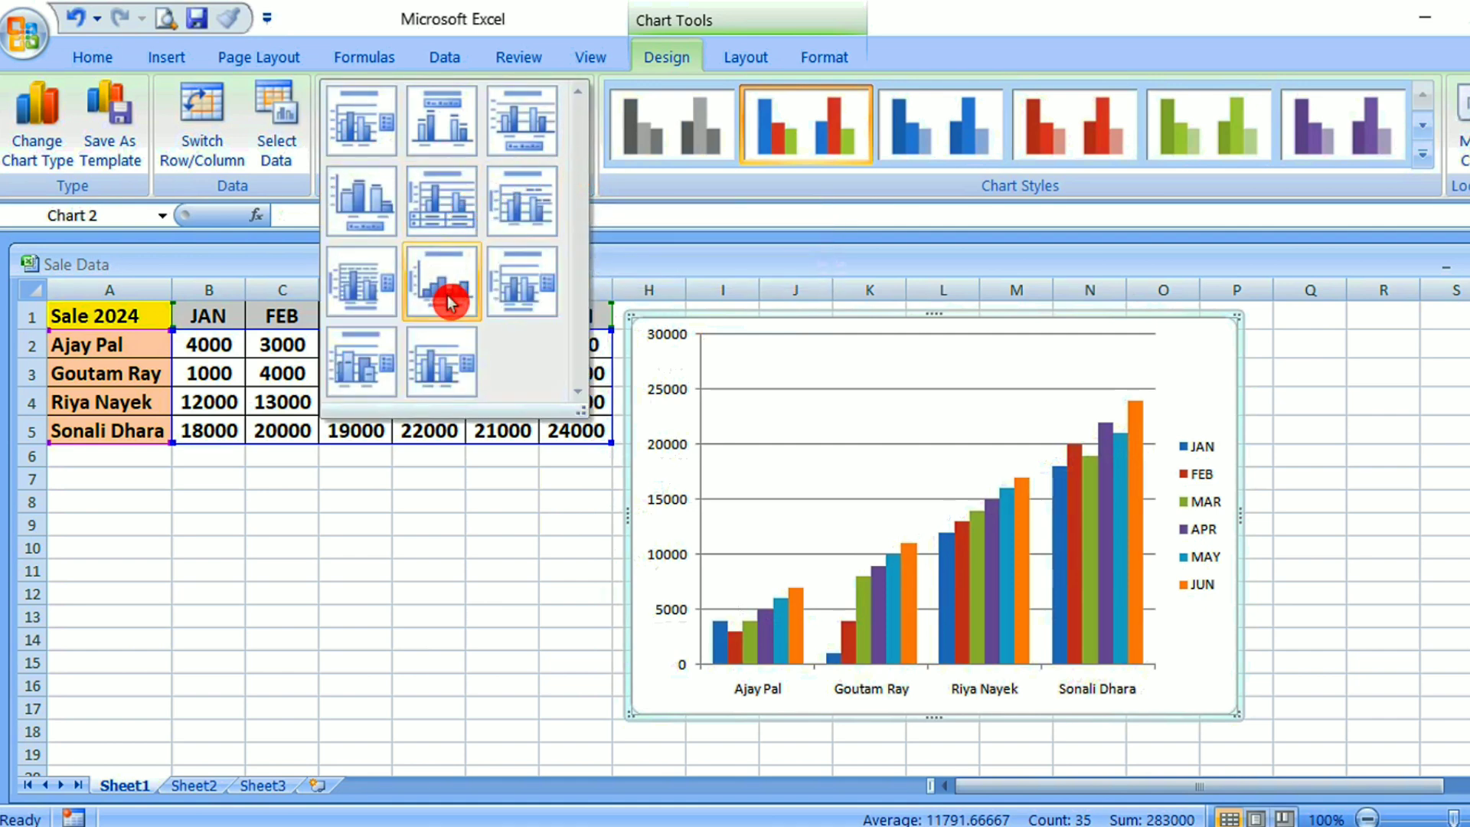
left_click(466, 617)
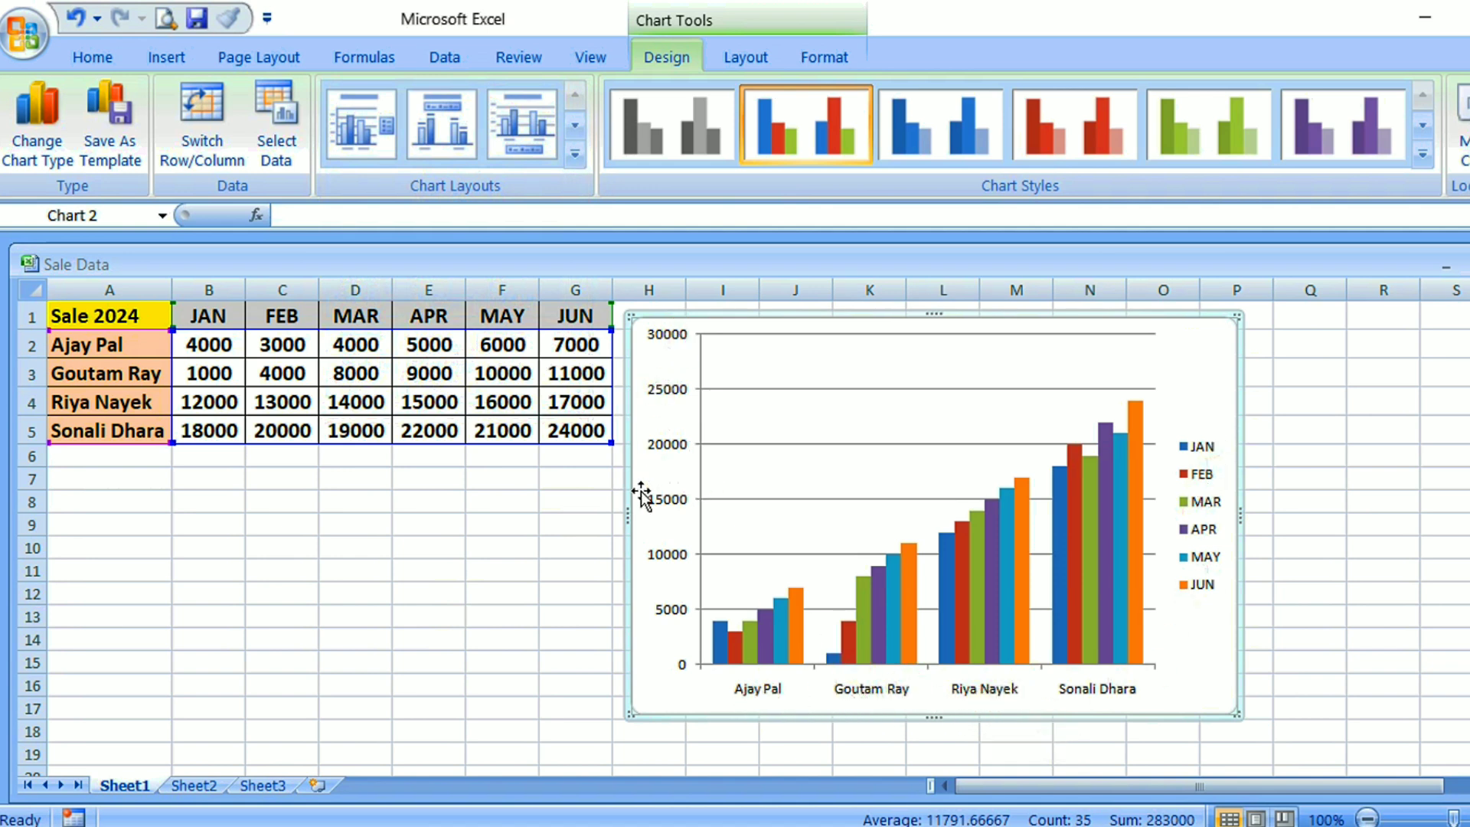
left_click(574, 150)
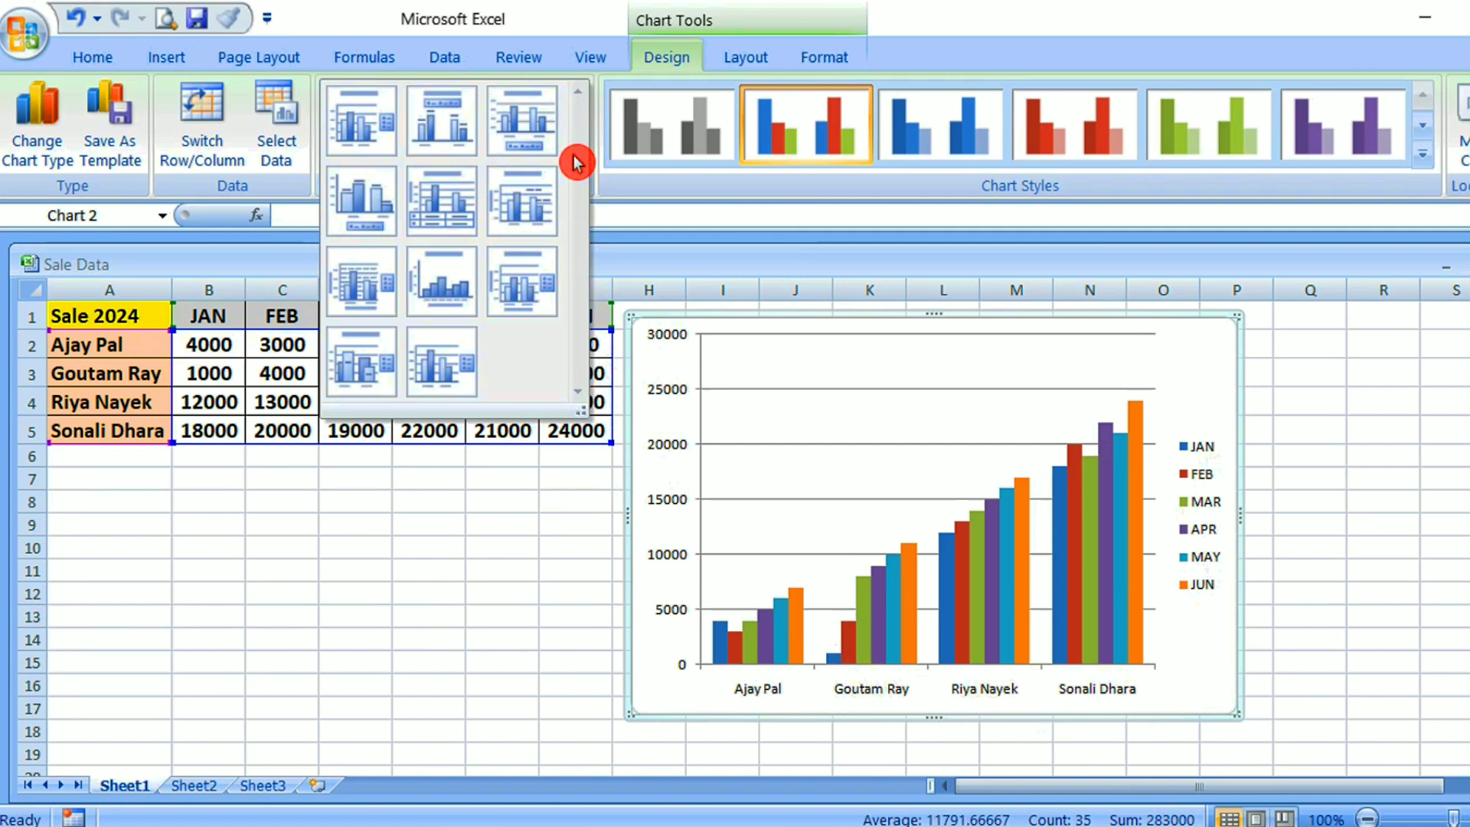
left_click(460, 221)
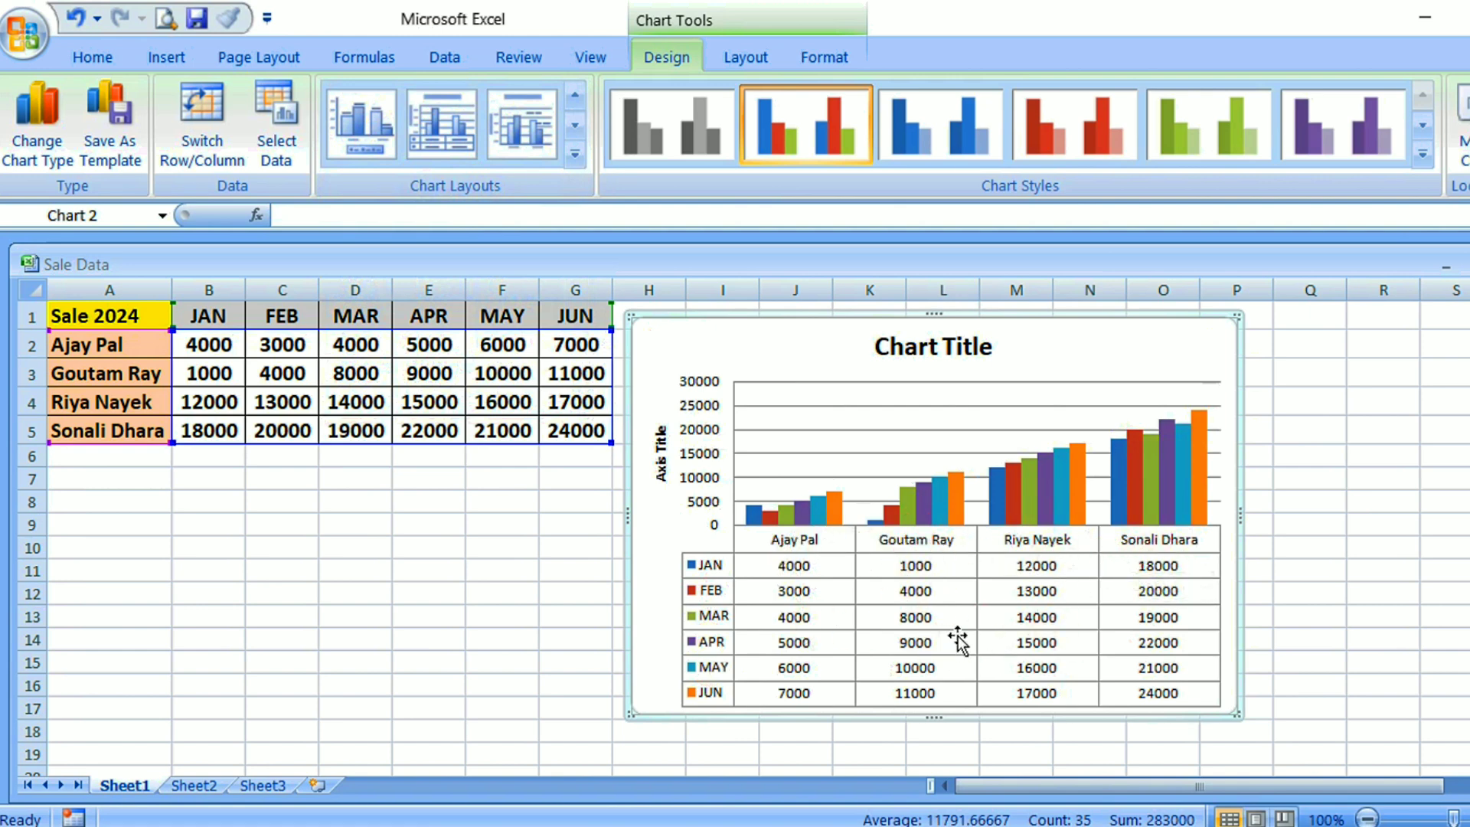
left_click(578, 153)
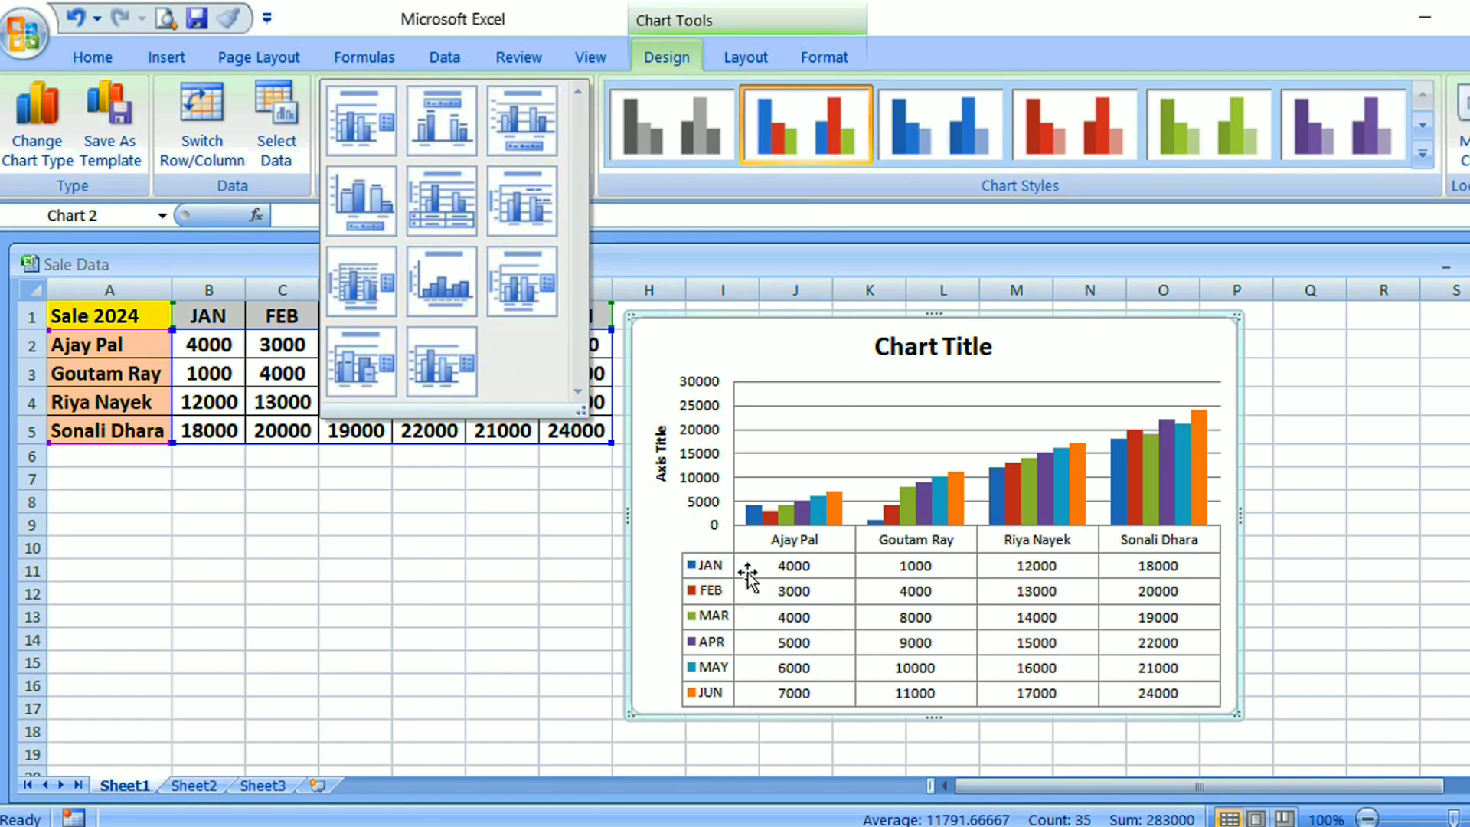
left_click(565, 577)
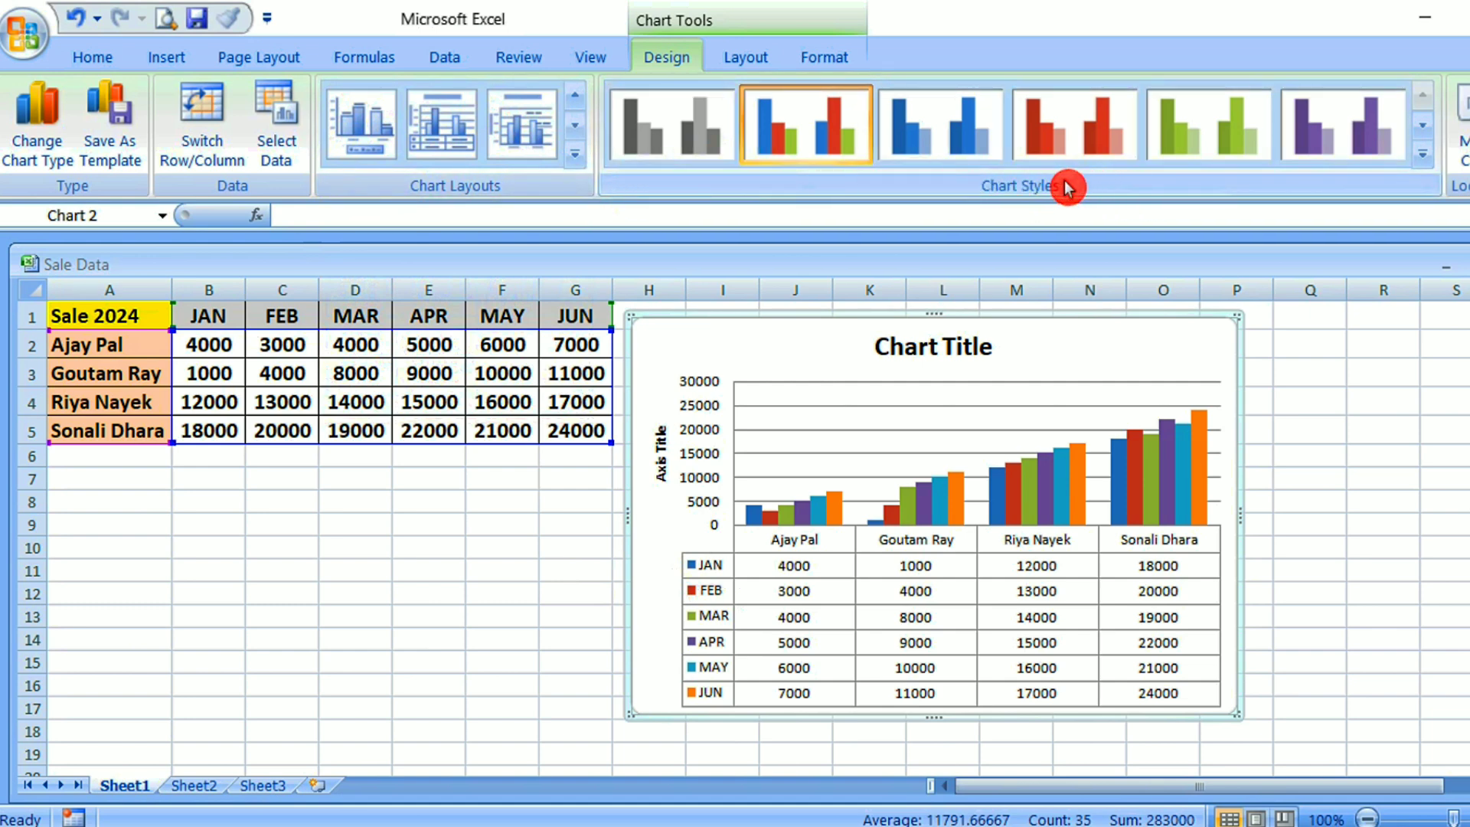
Apply the multicoloured chart style with bevelled columns on a black background
left_click(1427, 163)
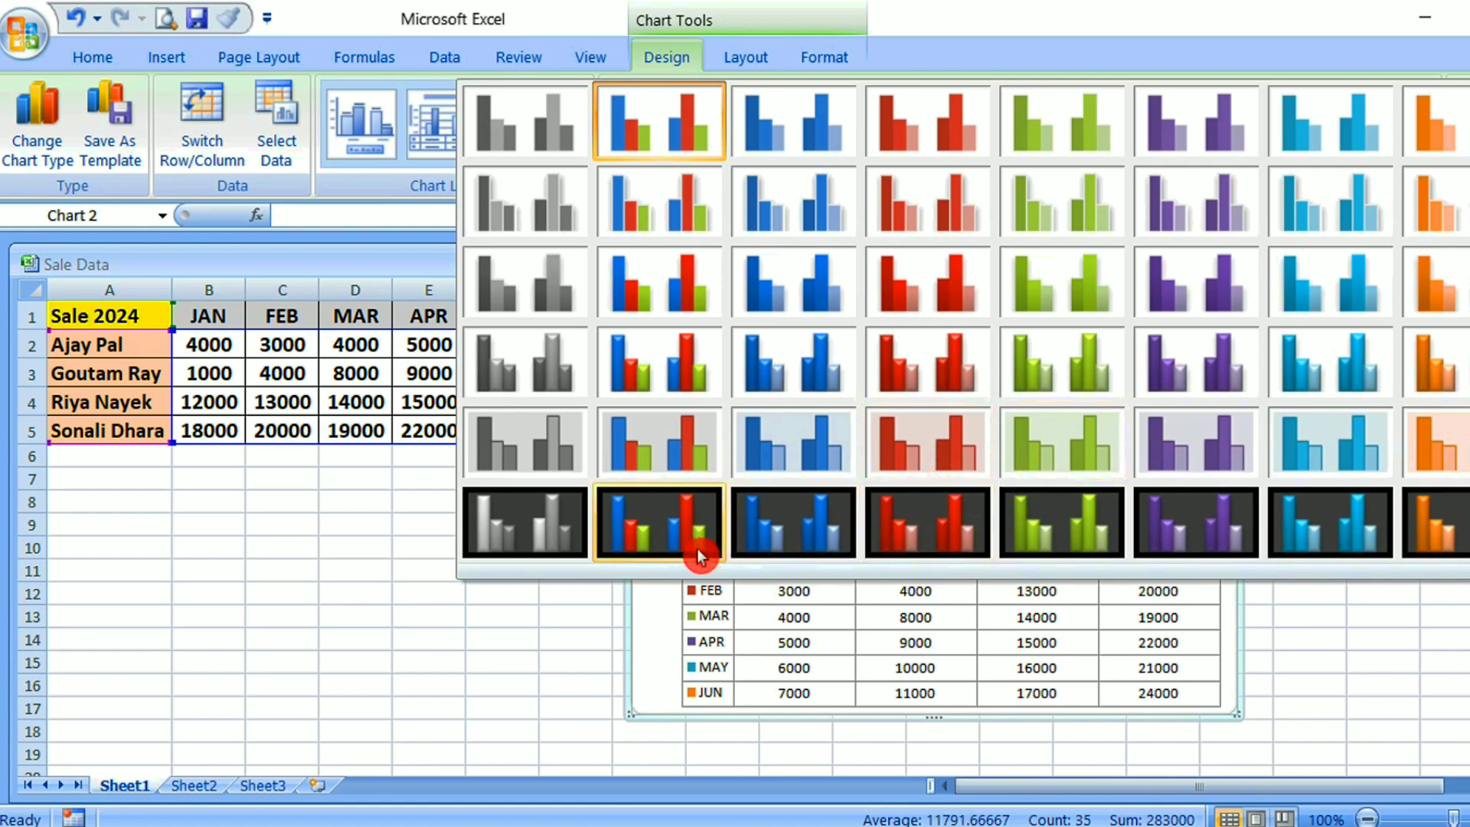
left_click(655, 525)
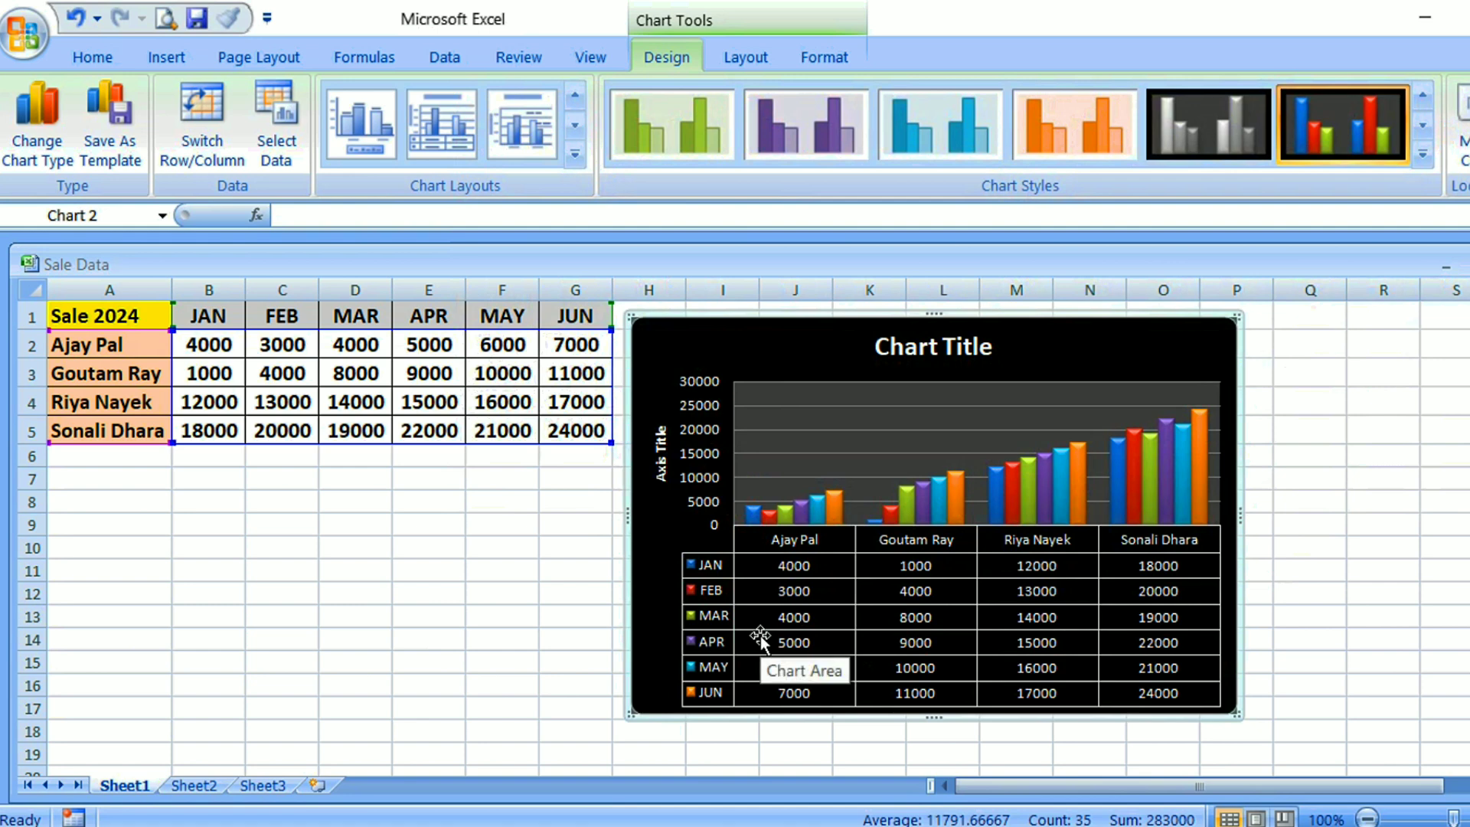
Move the chart to a new sheet named Chart1, then check Sheet1 and return to the chart sheet
left_click(1463, 176)
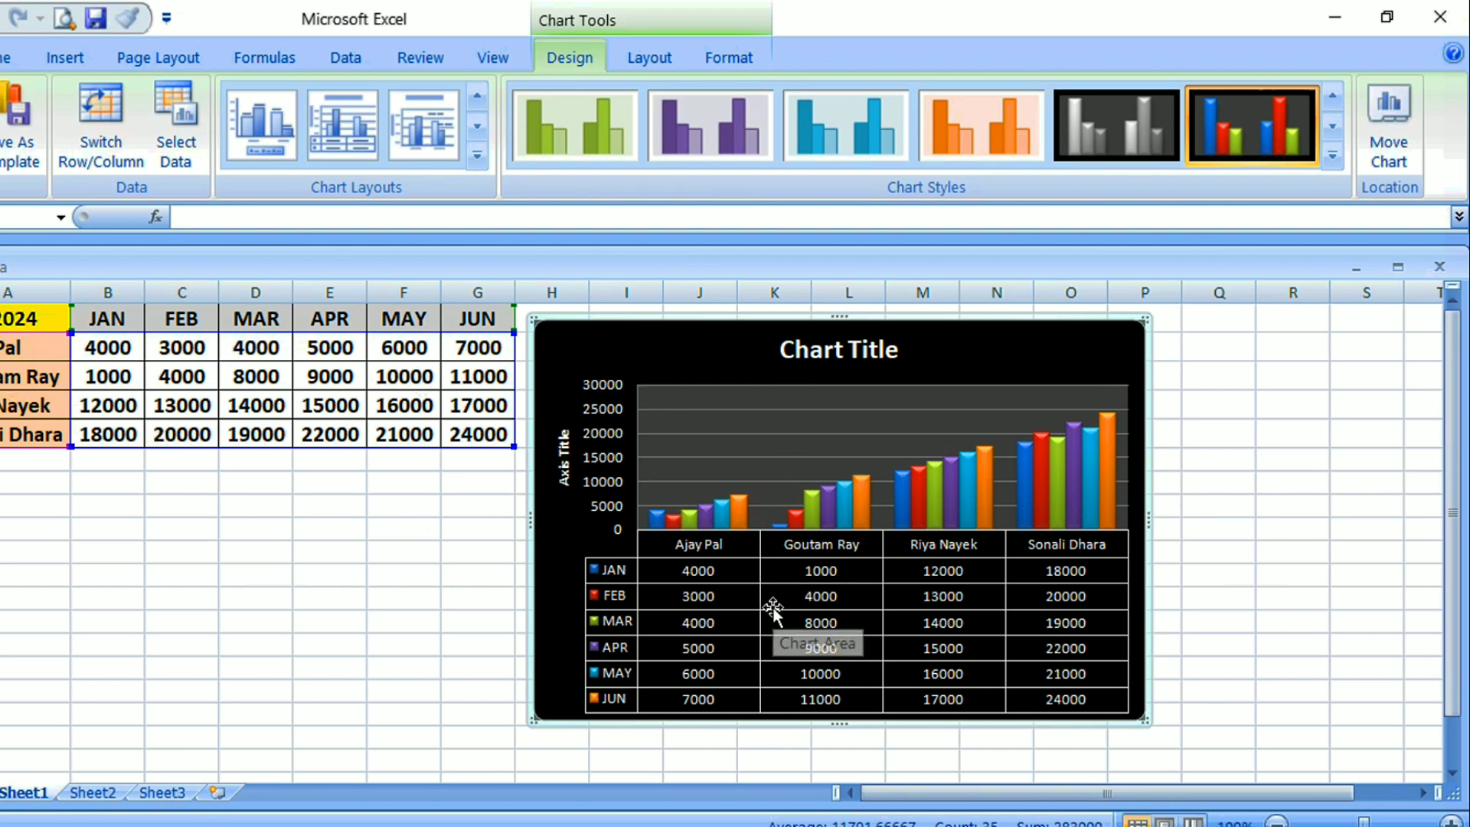
left_click(827, 618)
left_click(1388, 153)
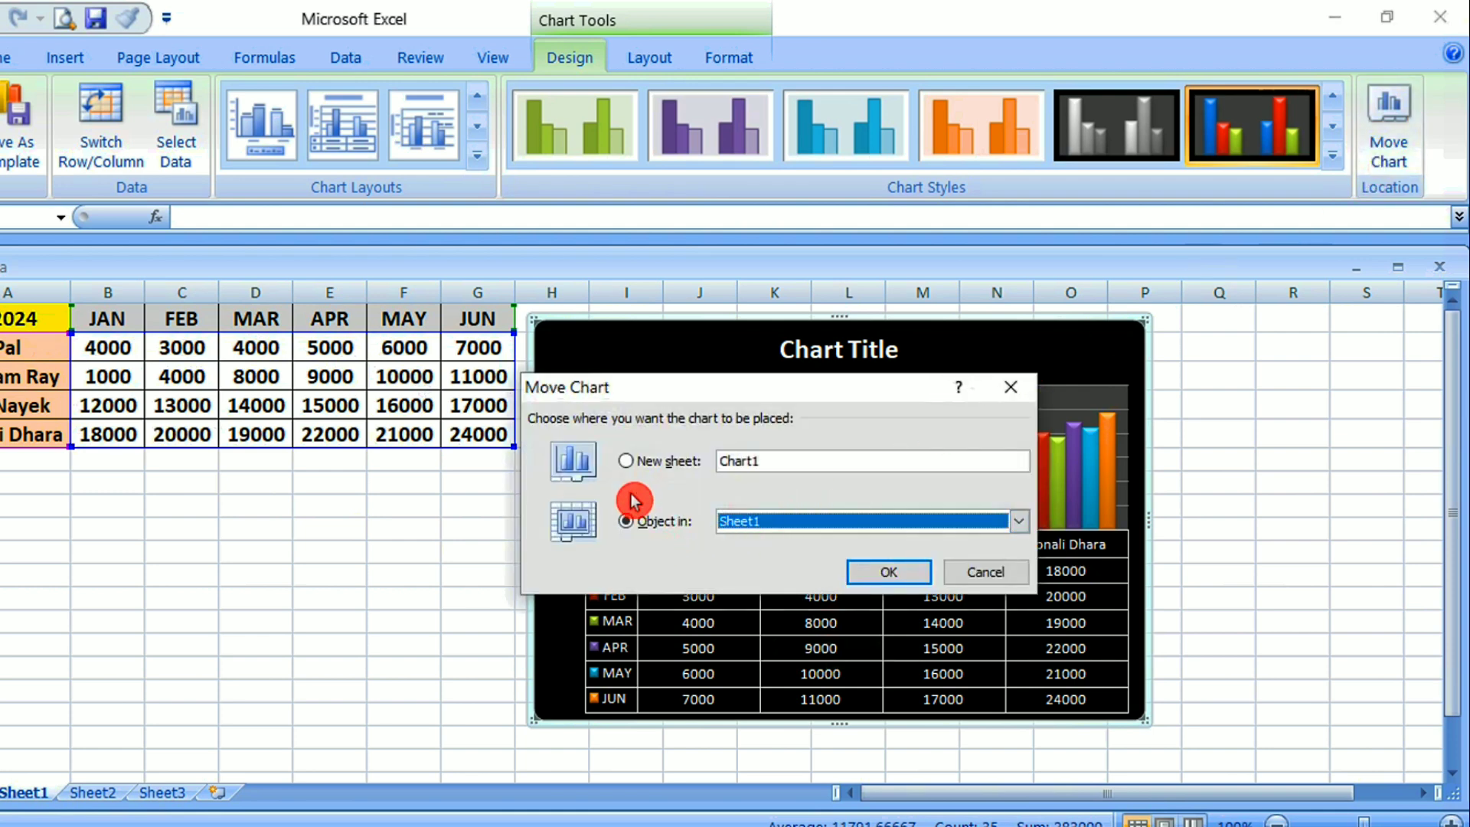
left_click(626, 461)
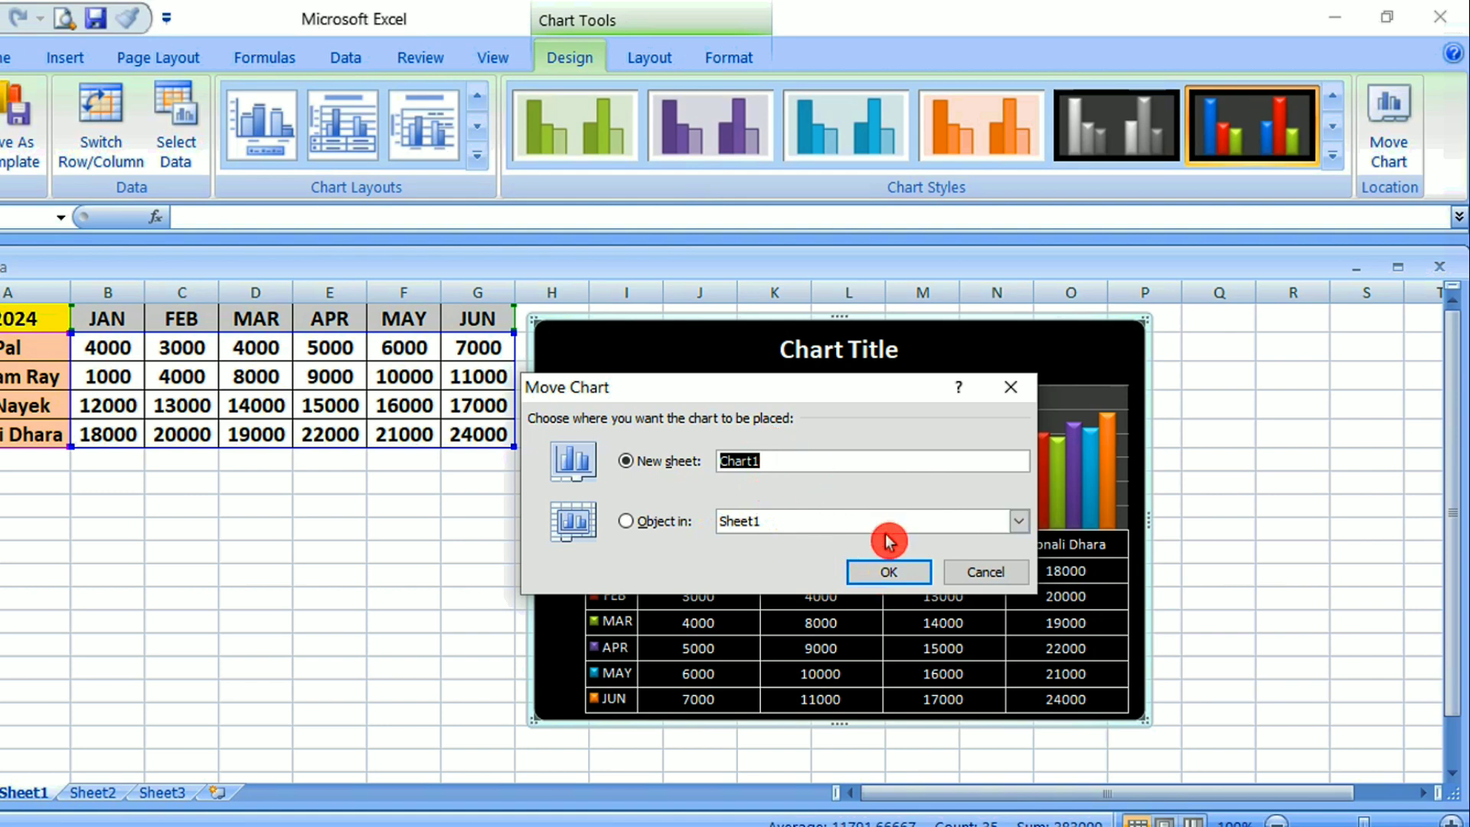
left_click(887, 574)
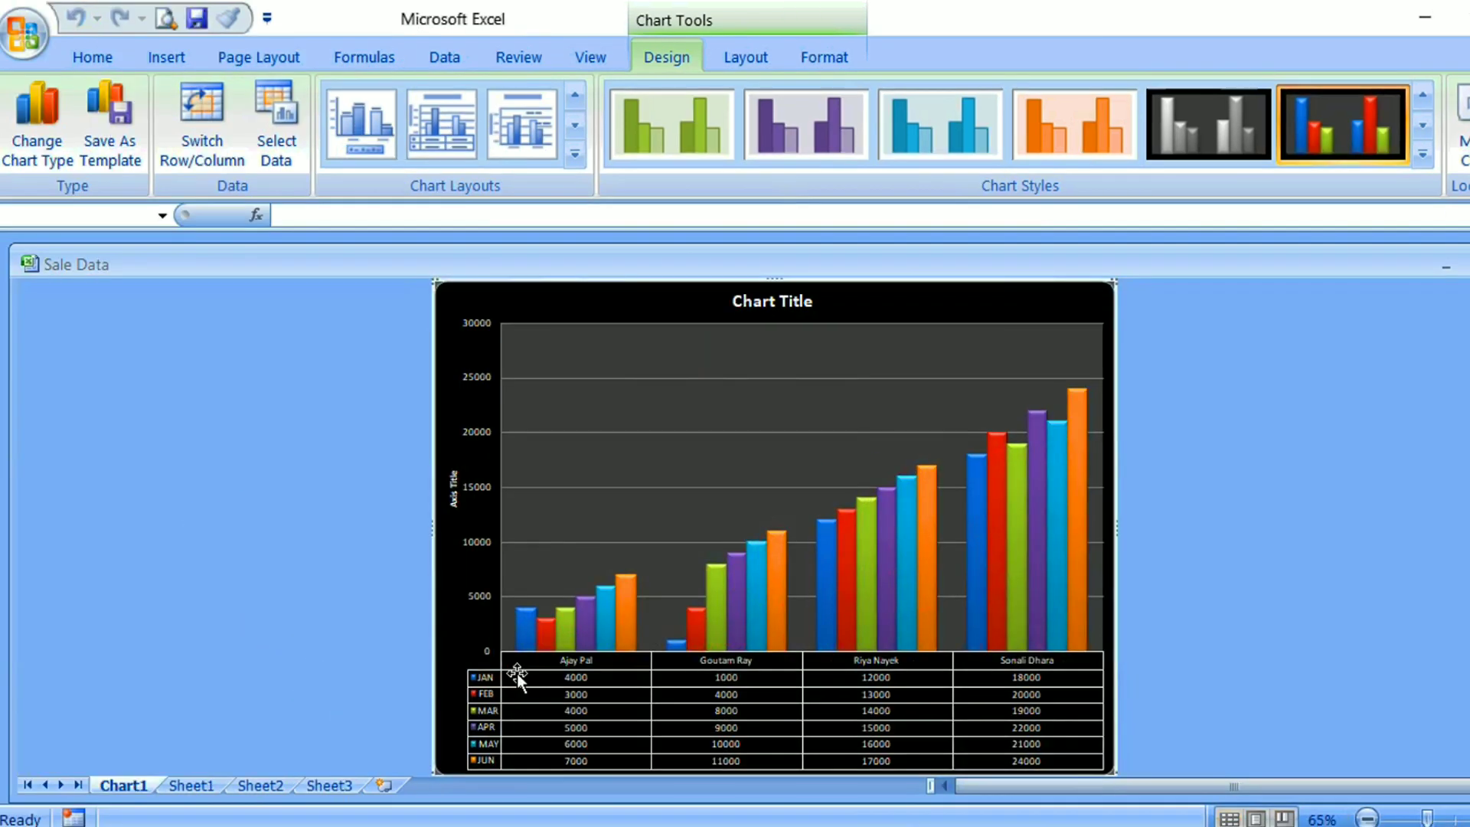
left_click(190, 789)
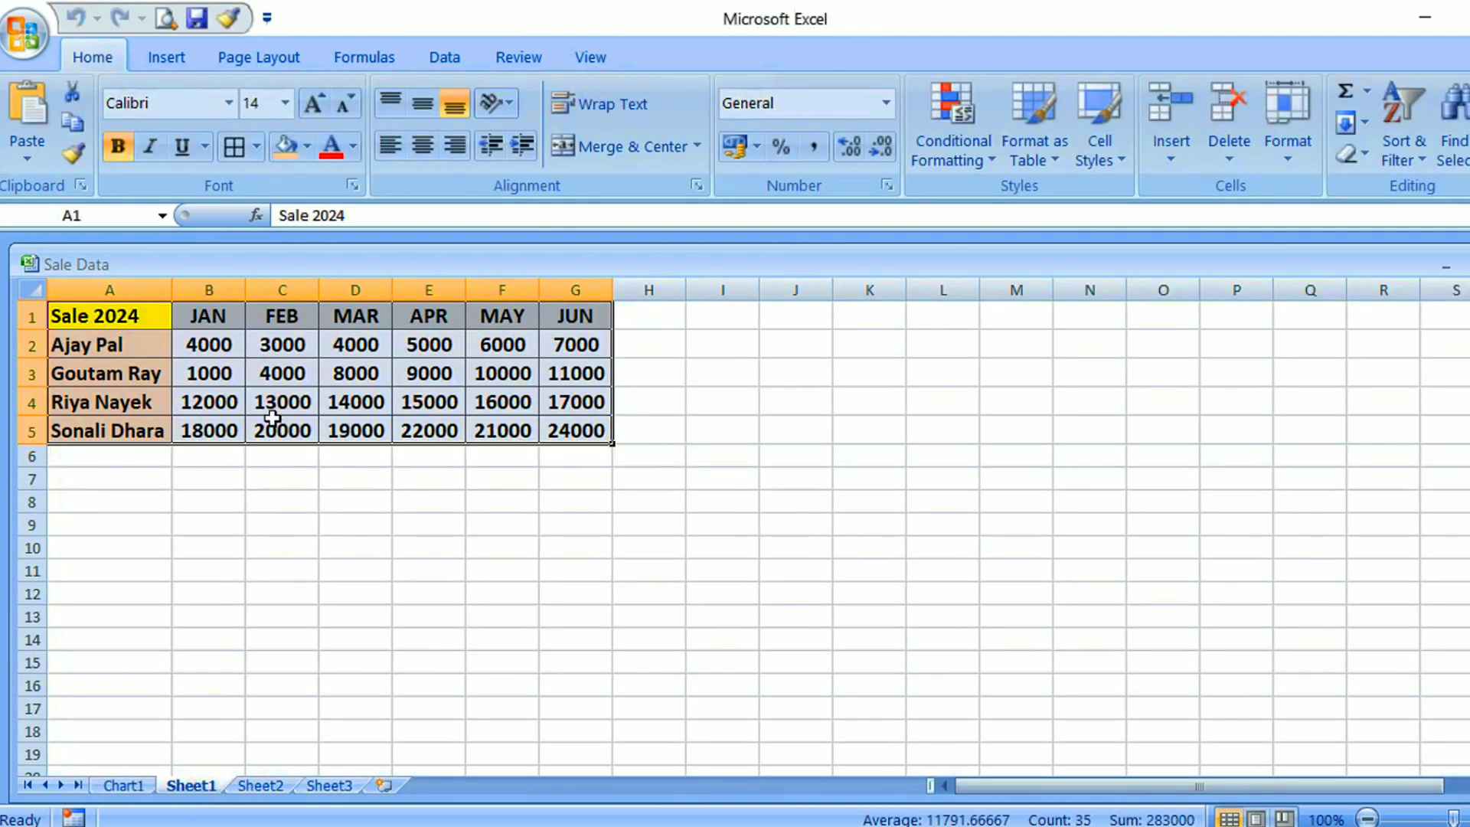
left_click(145, 785)
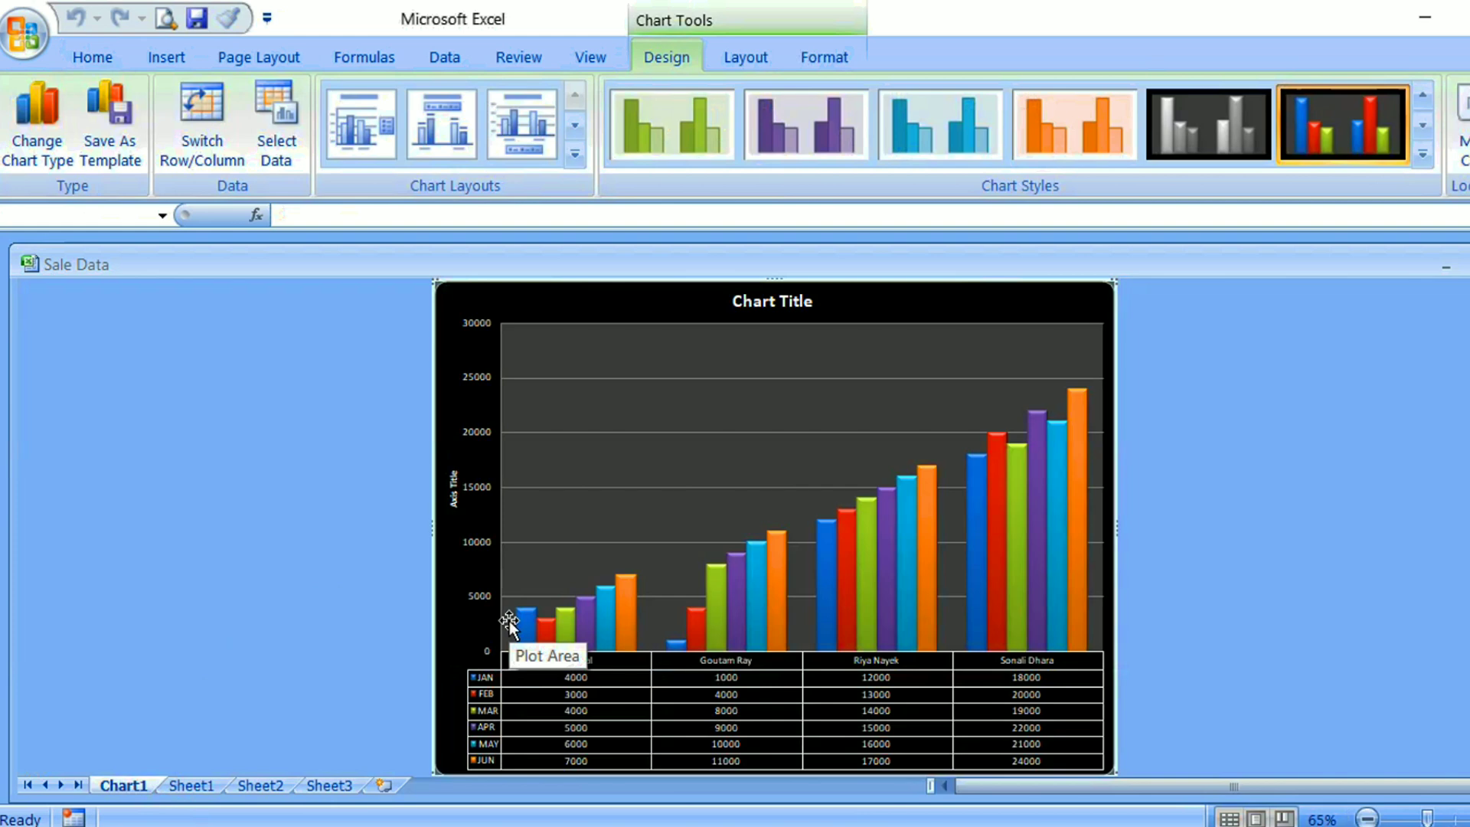
Move the chart back into Sheet1 as an embedded object and place it beside the sales table, over columns H to O
left_click(1230, 315)
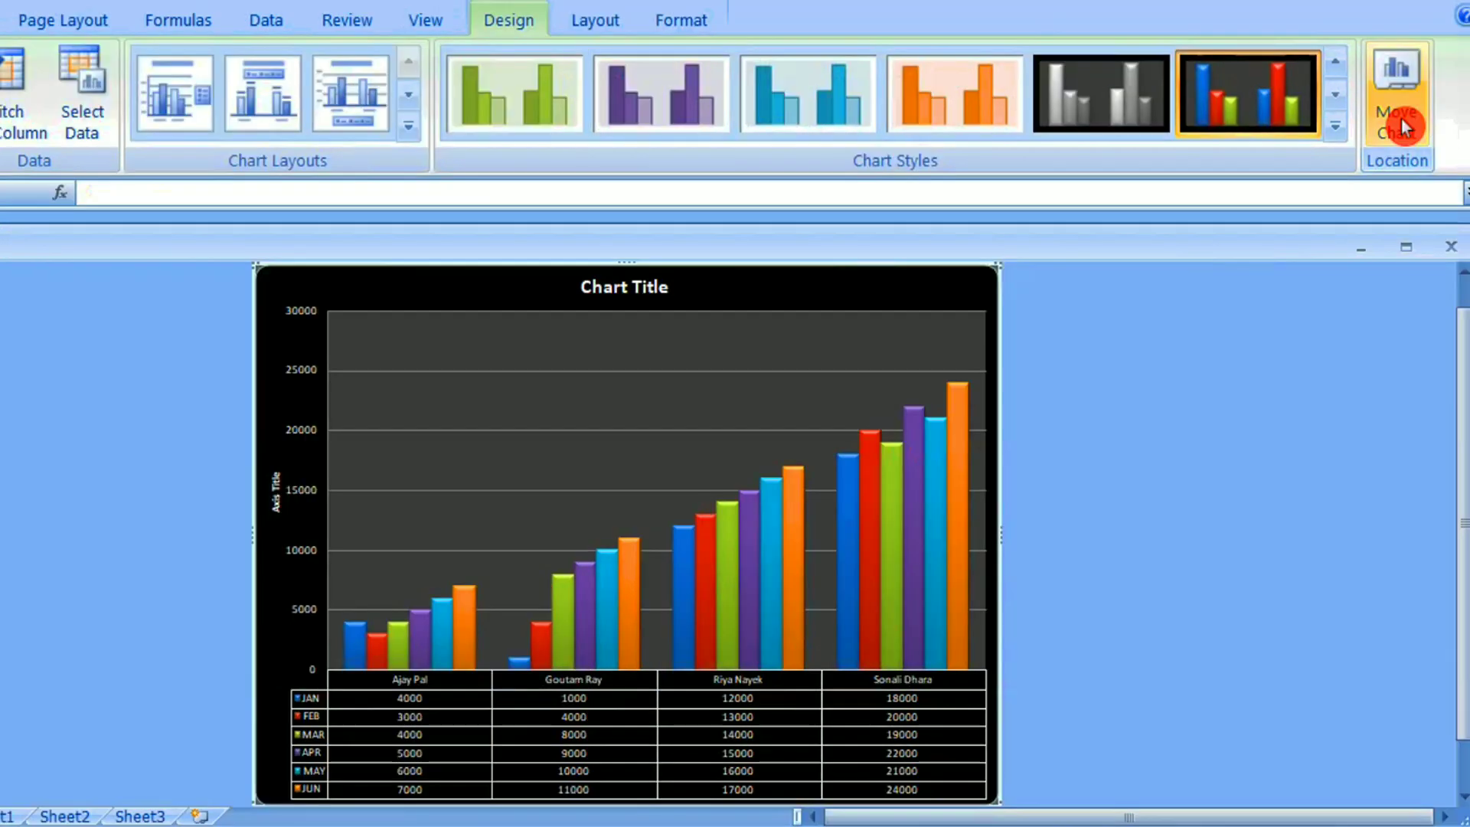
left_click(1464, 138)
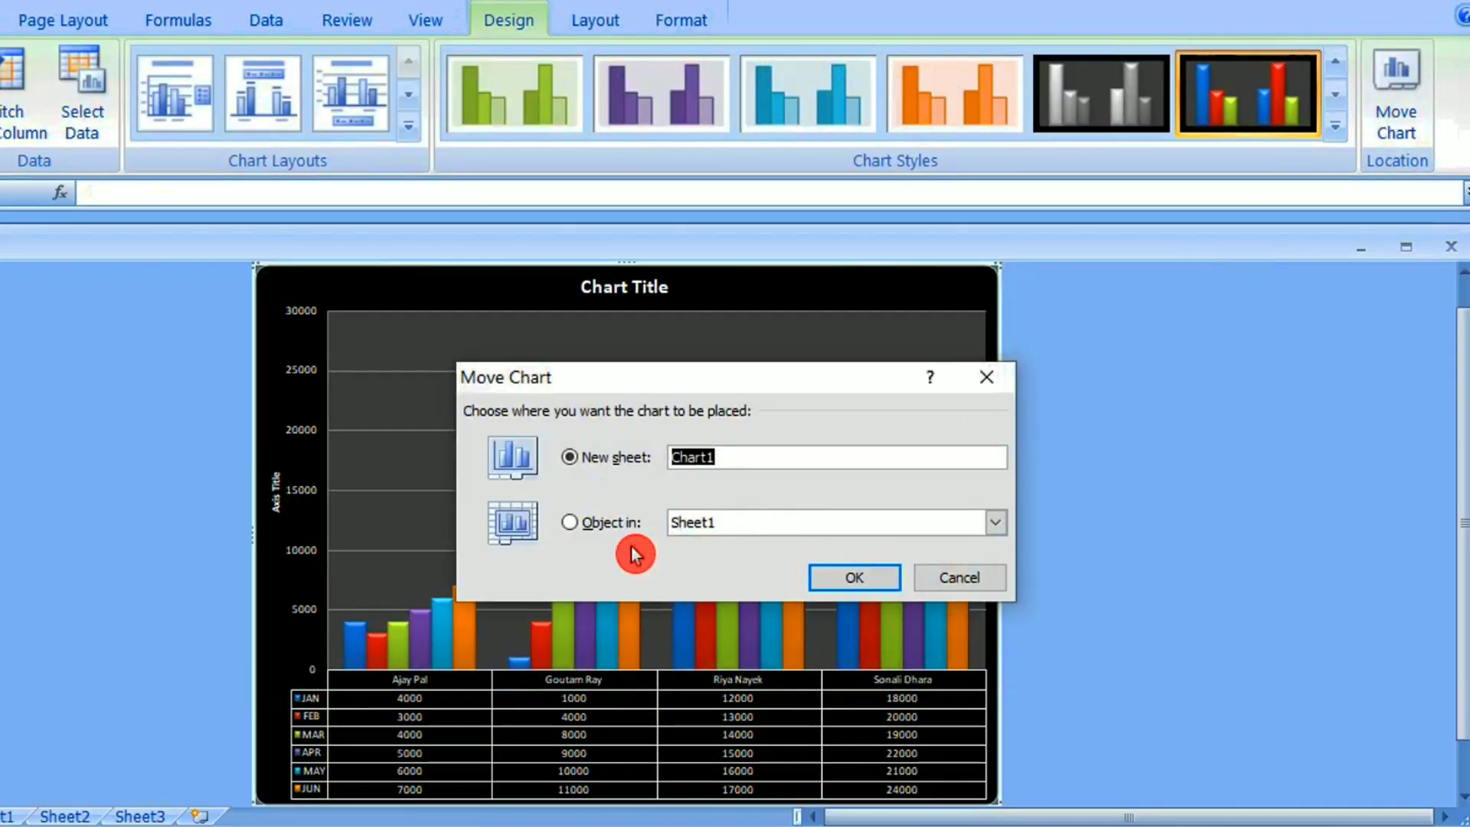
left_click(571, 523)
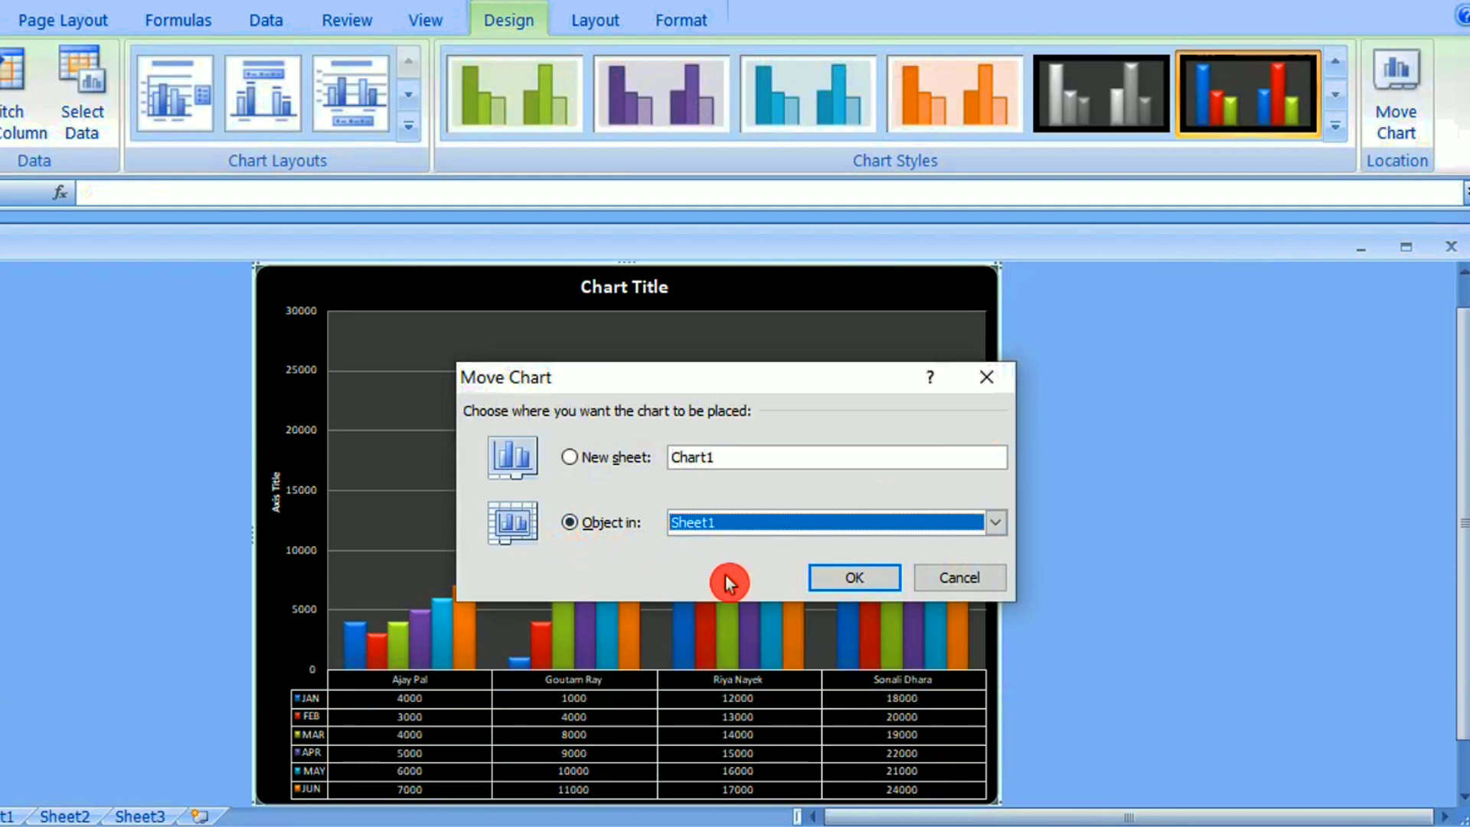
left_click(854, 583)
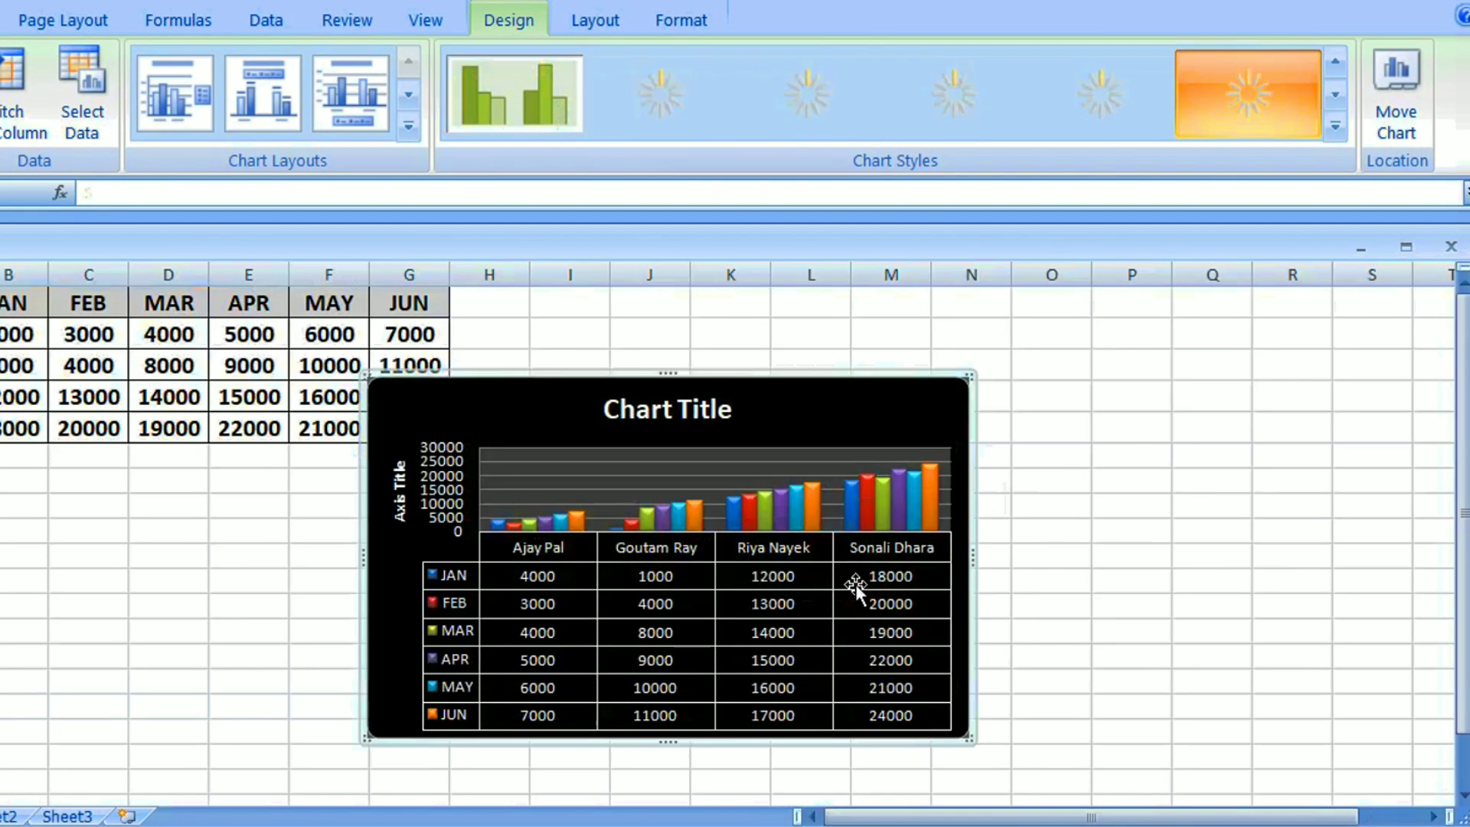
left_click_drag(680, 411, 801, 349)
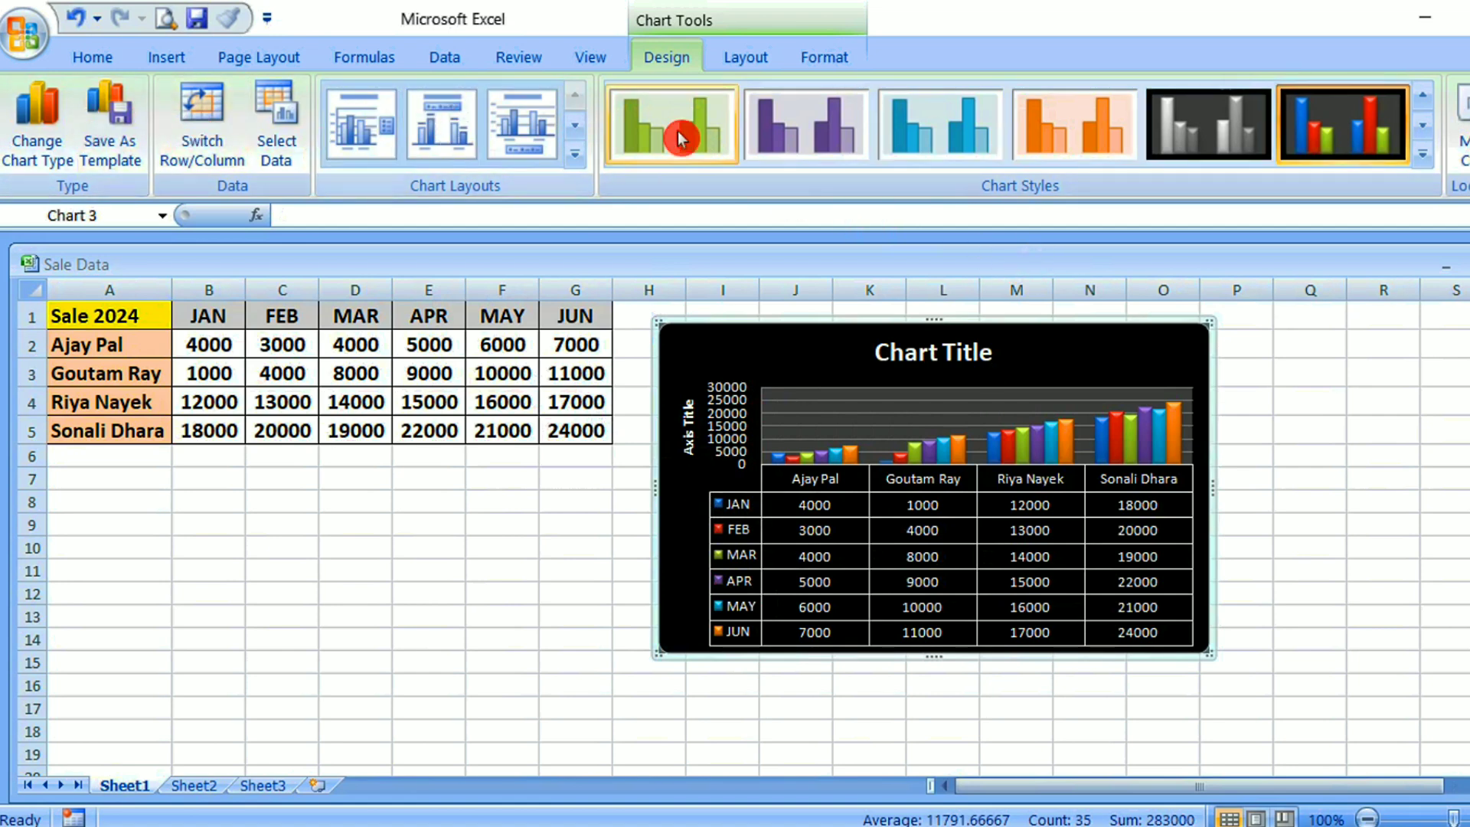
Select the JAN series, the vertical value axis and the data table in turn to examine which chart part each covers
left_click(744, 60)
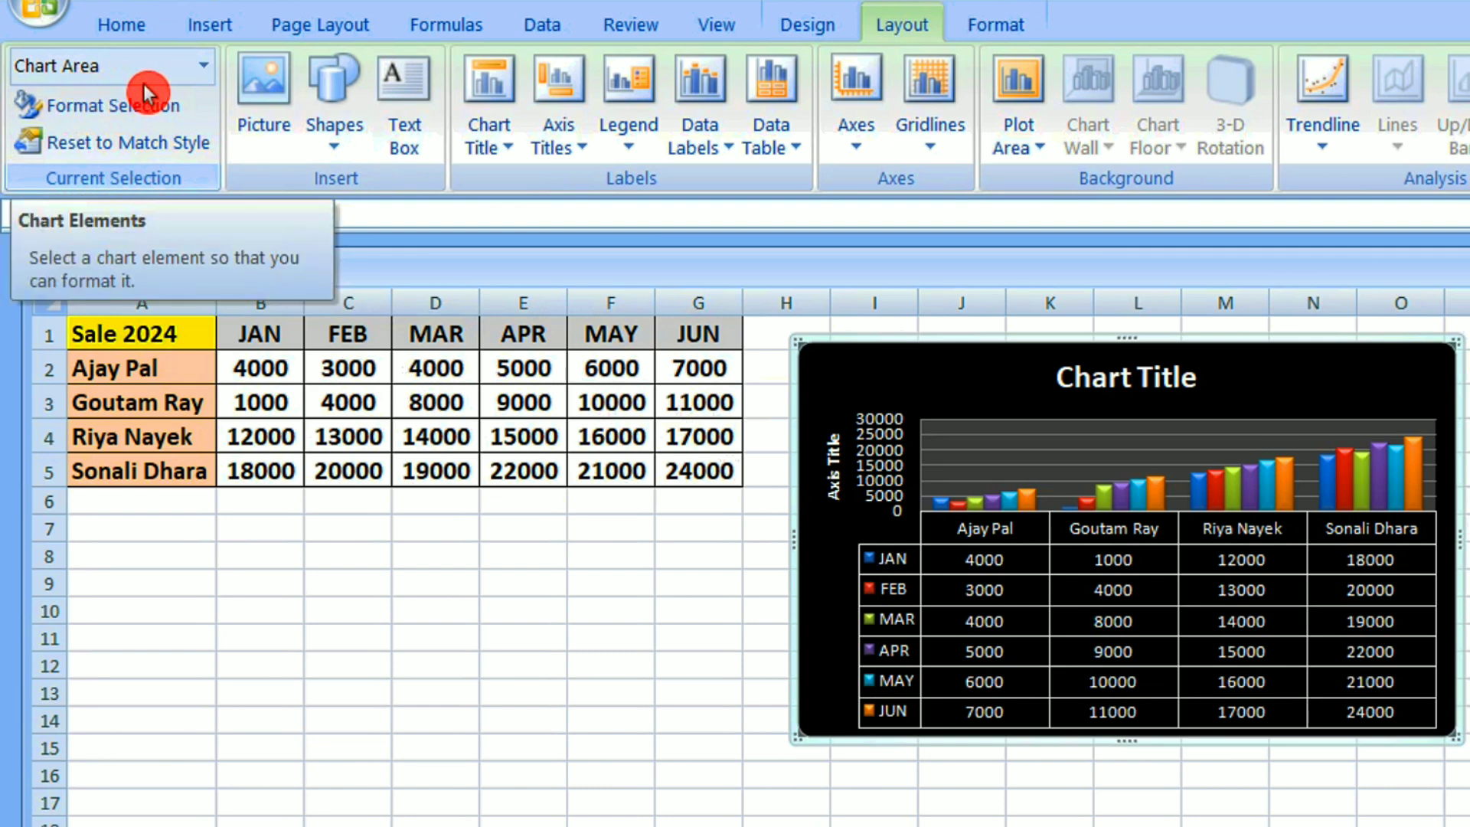
left_click(204, 69)
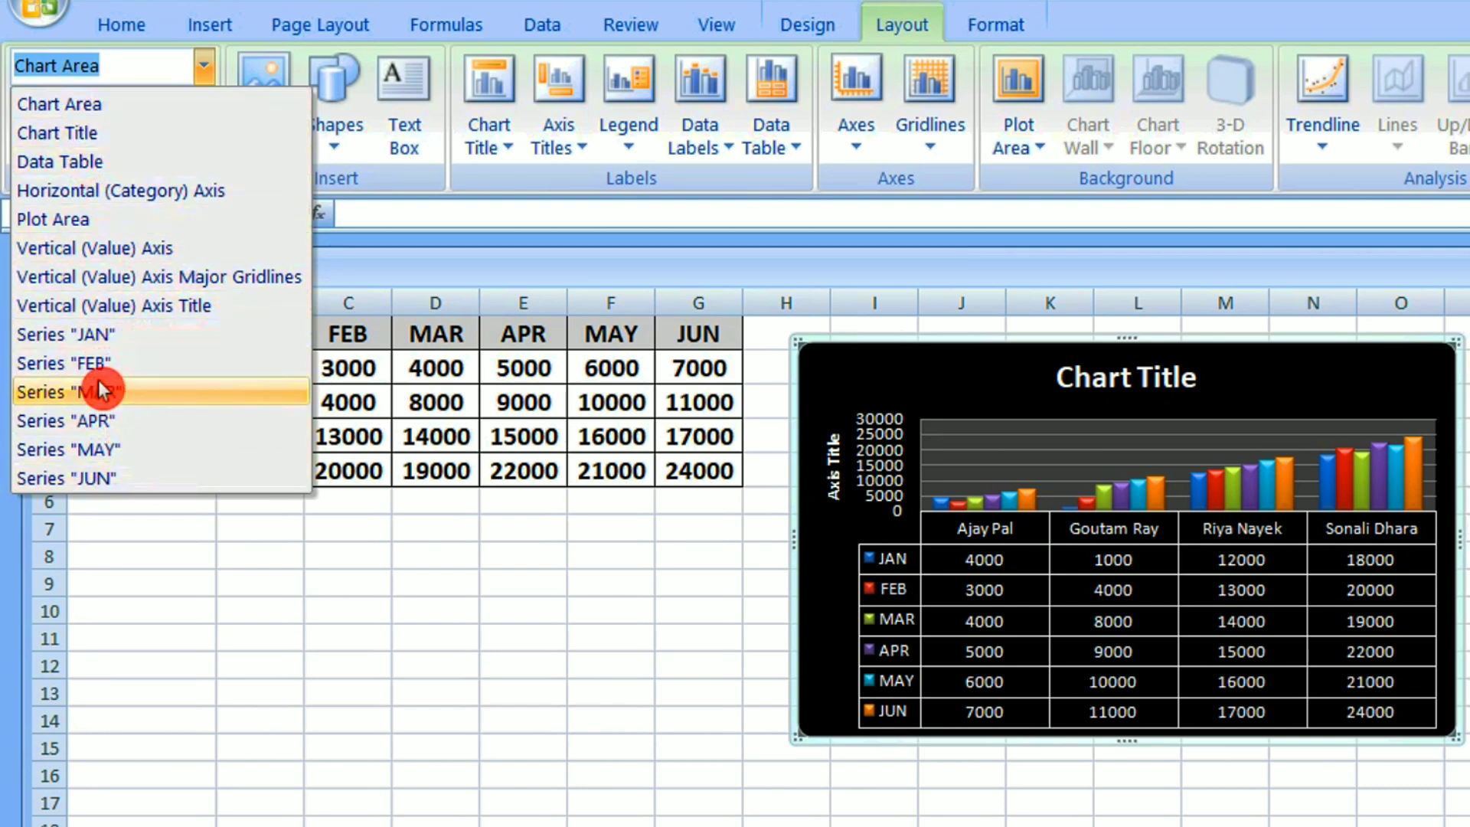
left_click(91, 341)
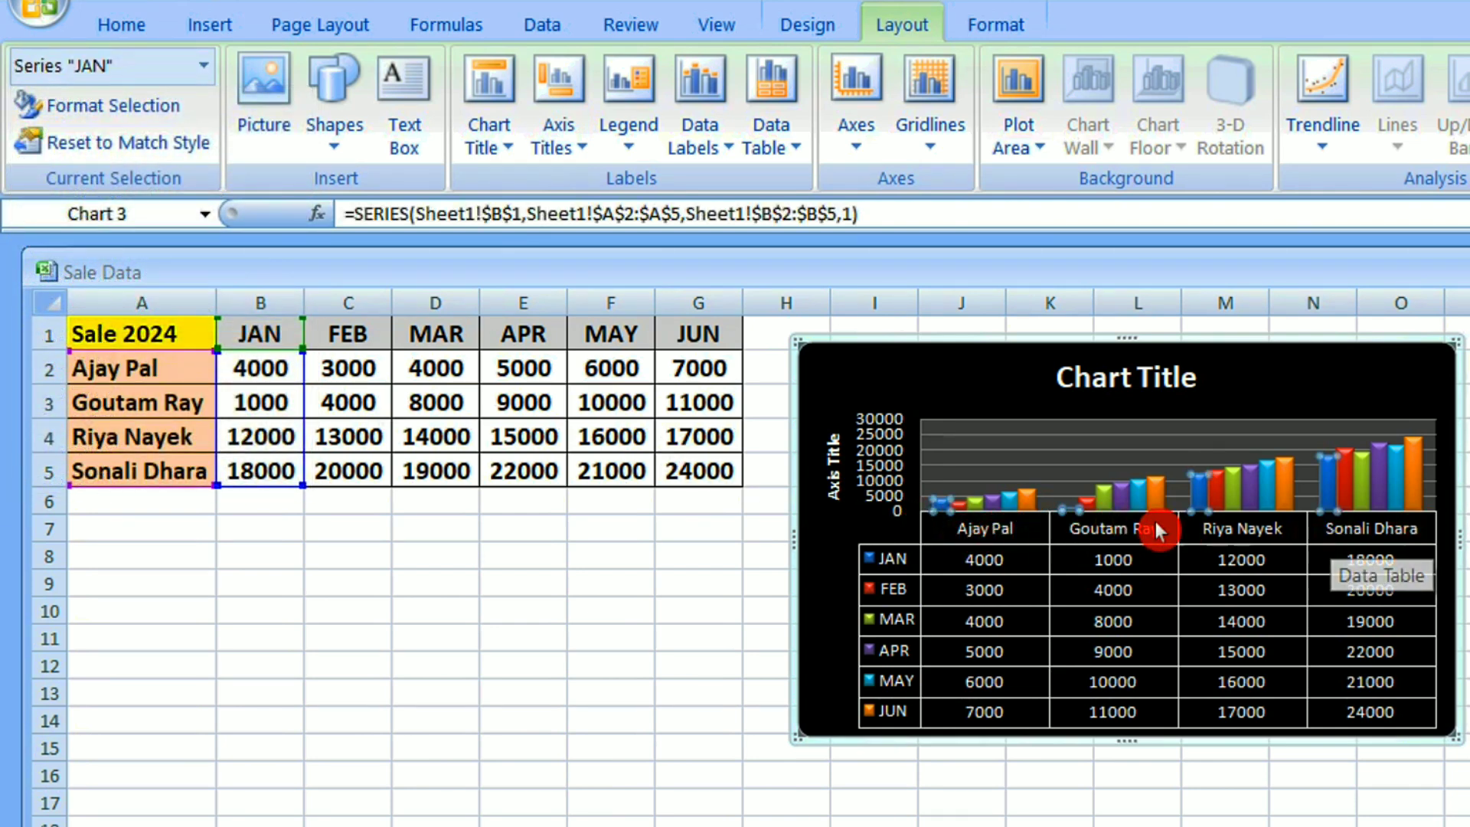
left_click(205, 67)
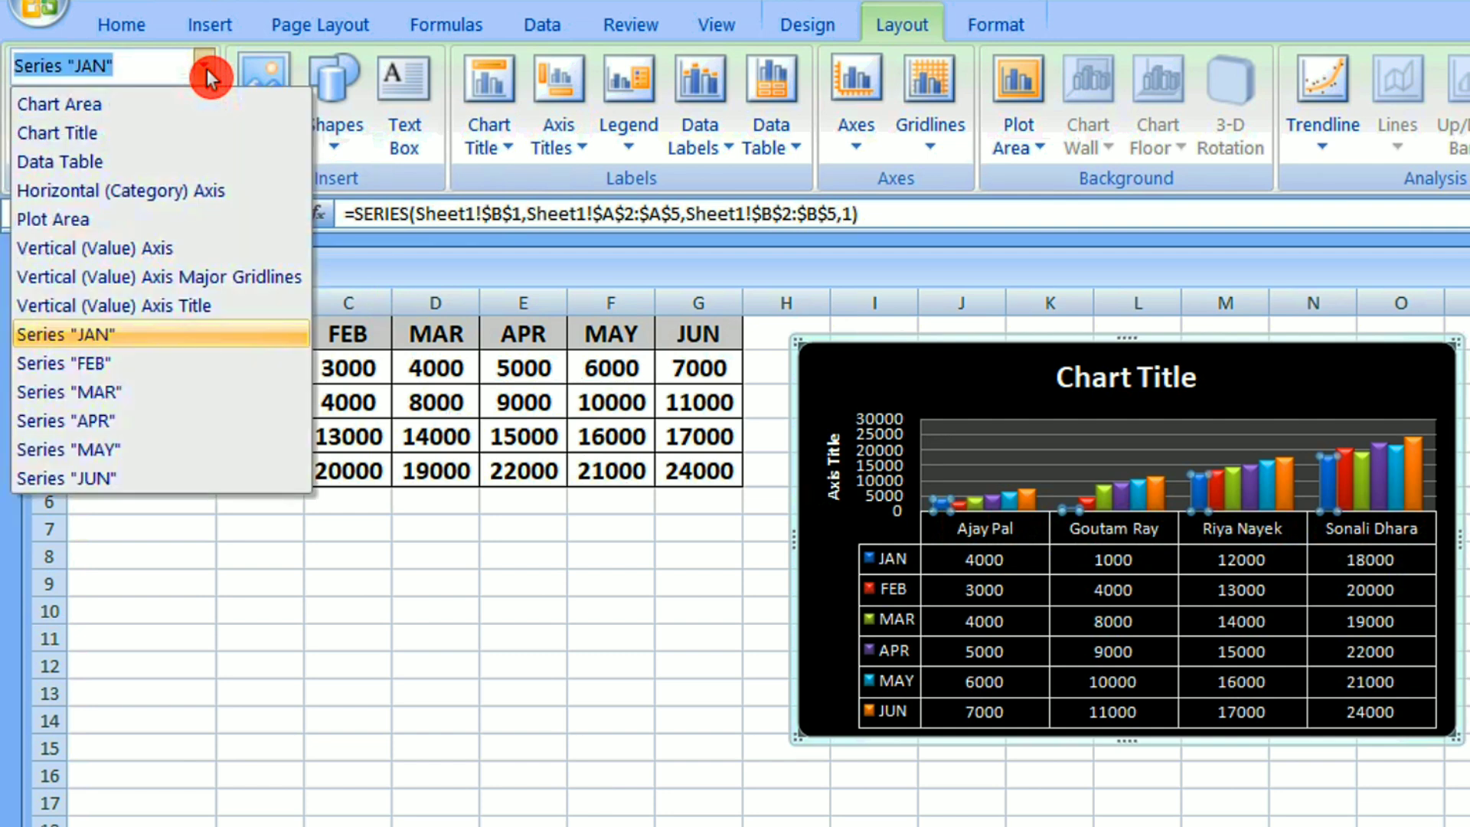
left_click(160, 250)
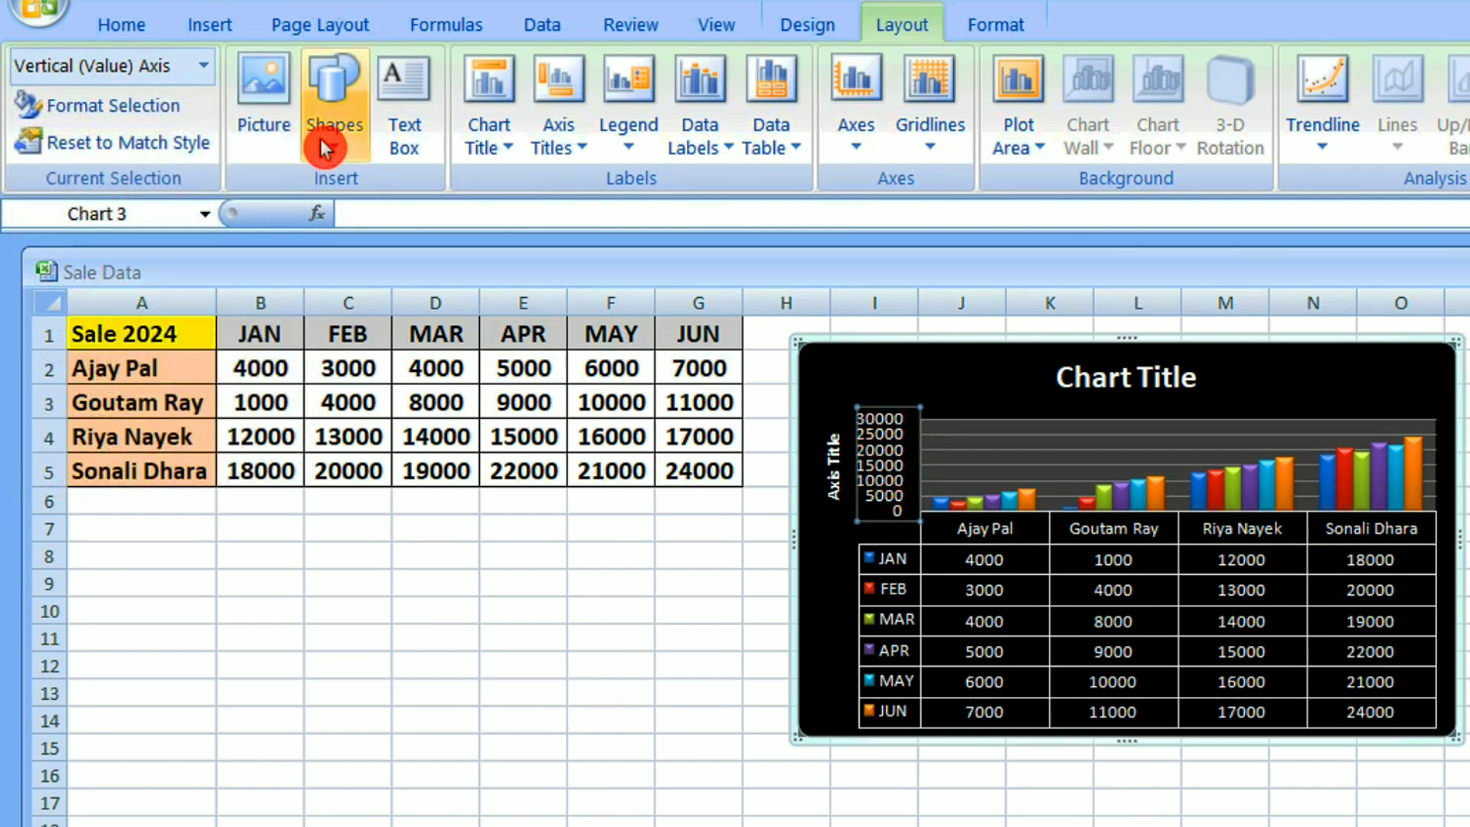
left_click(200, 64)
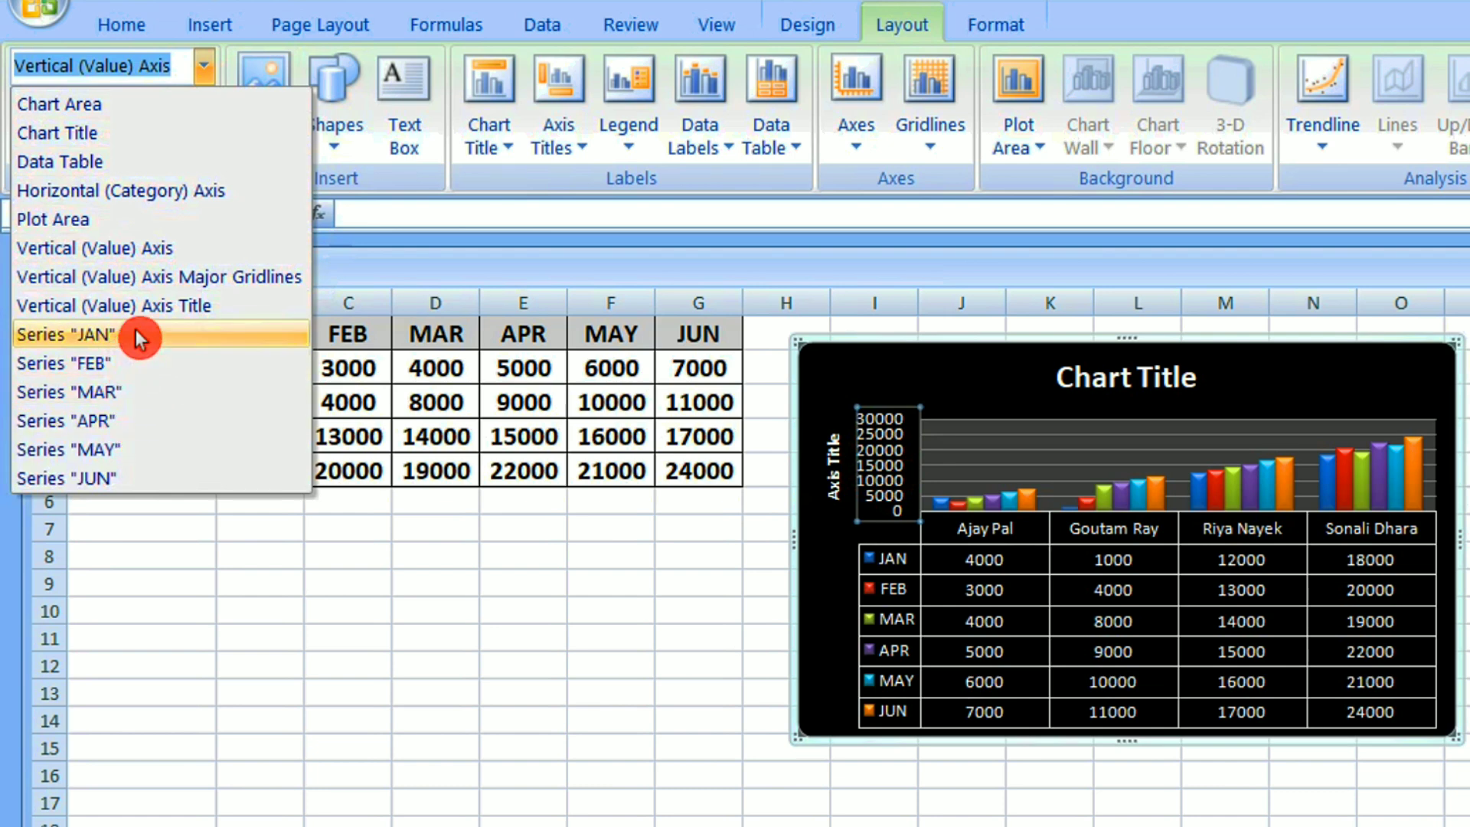
left_click(94, 162)
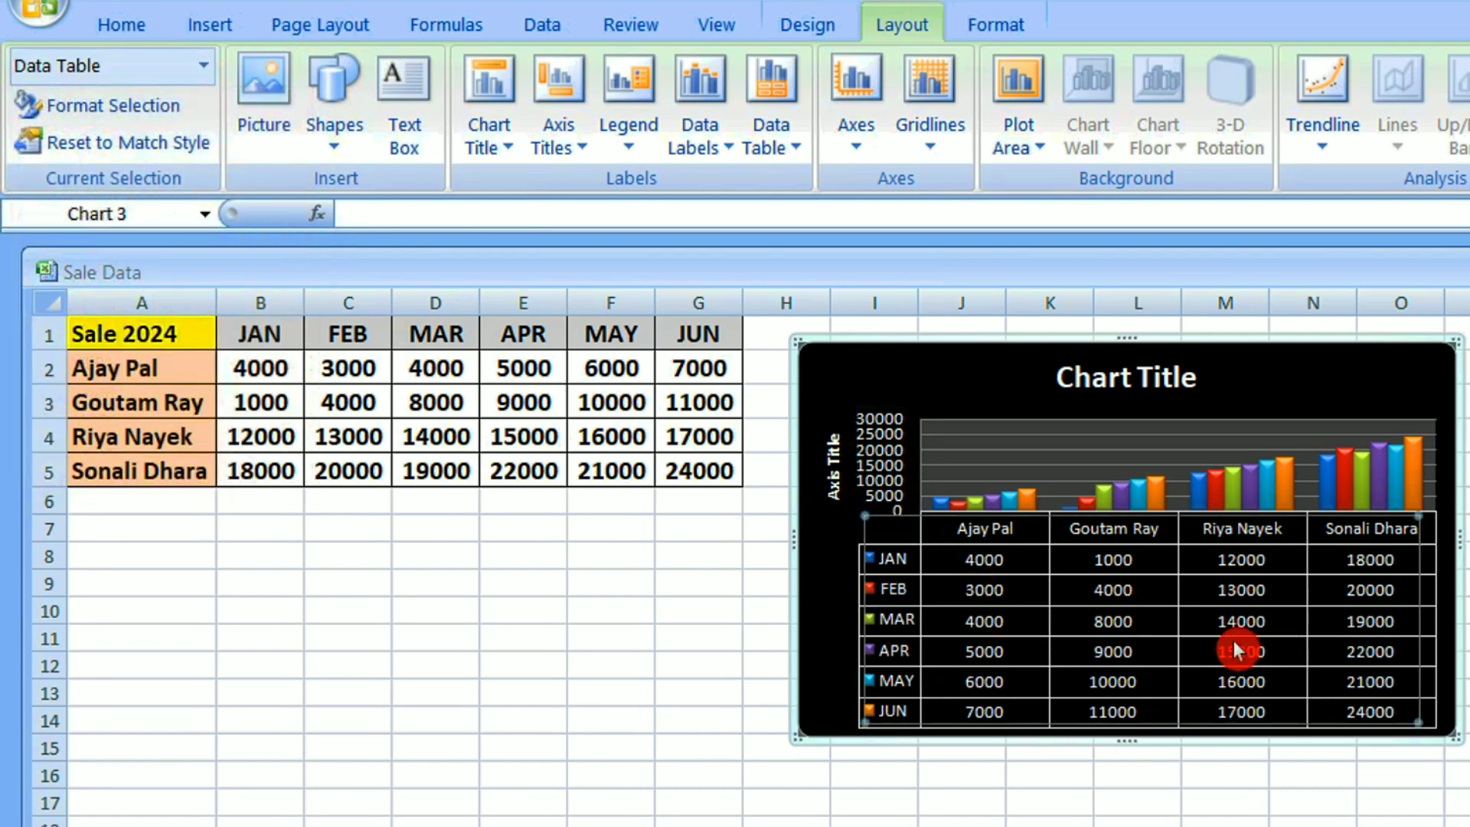
left_click(204, 65)
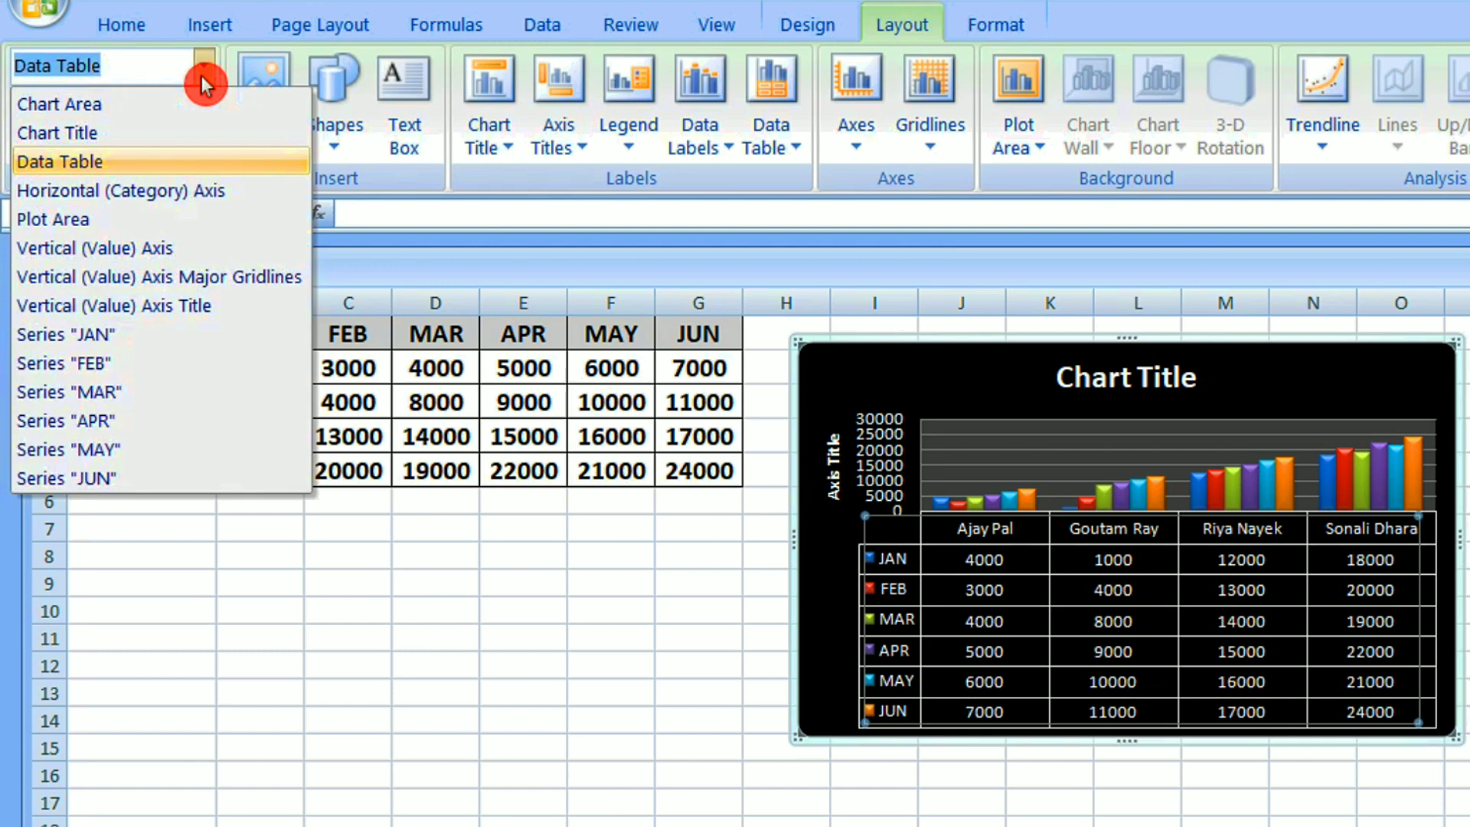
left_click(202, 77)
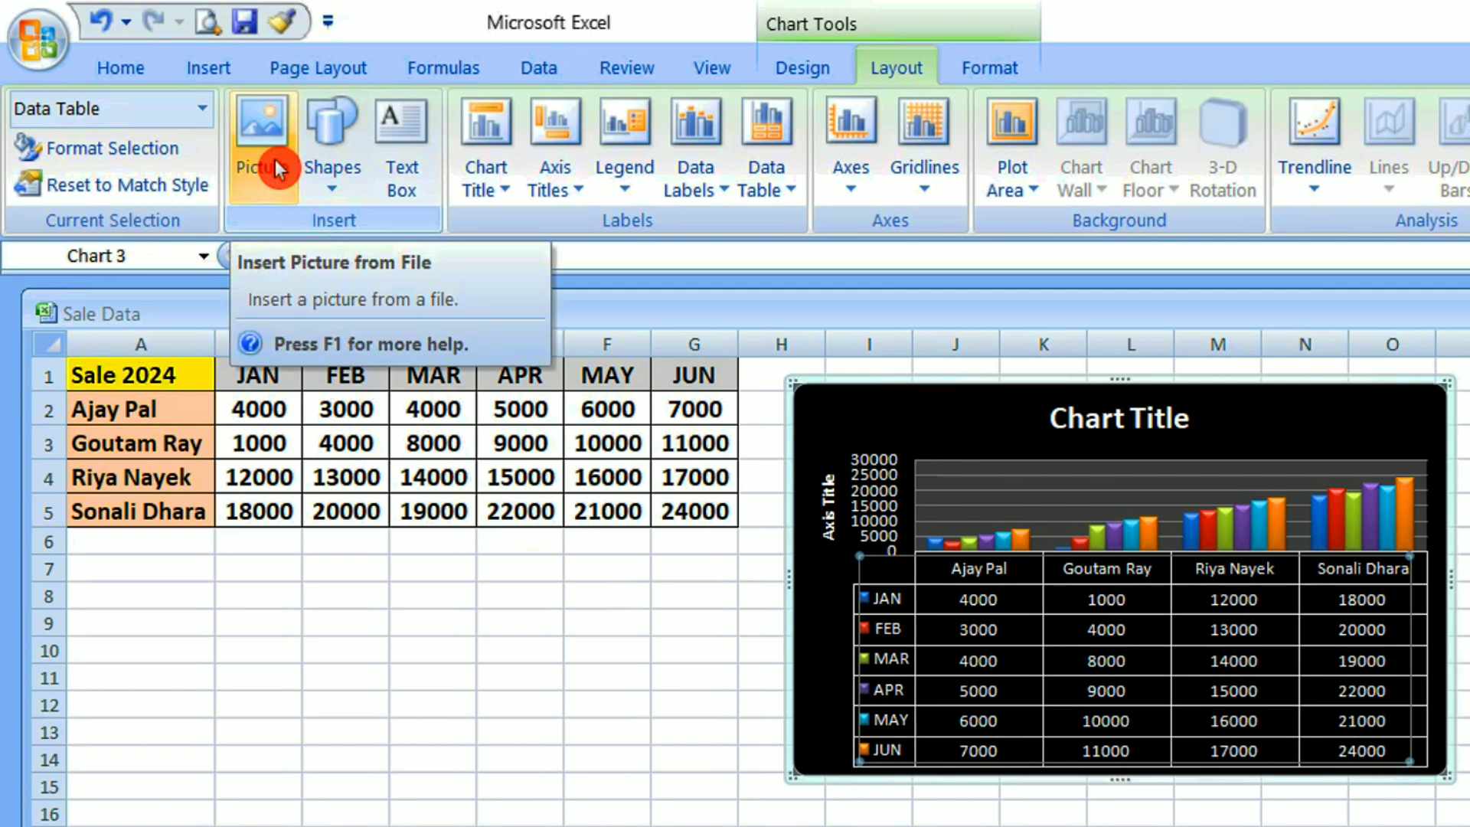
left_click(338, 188)
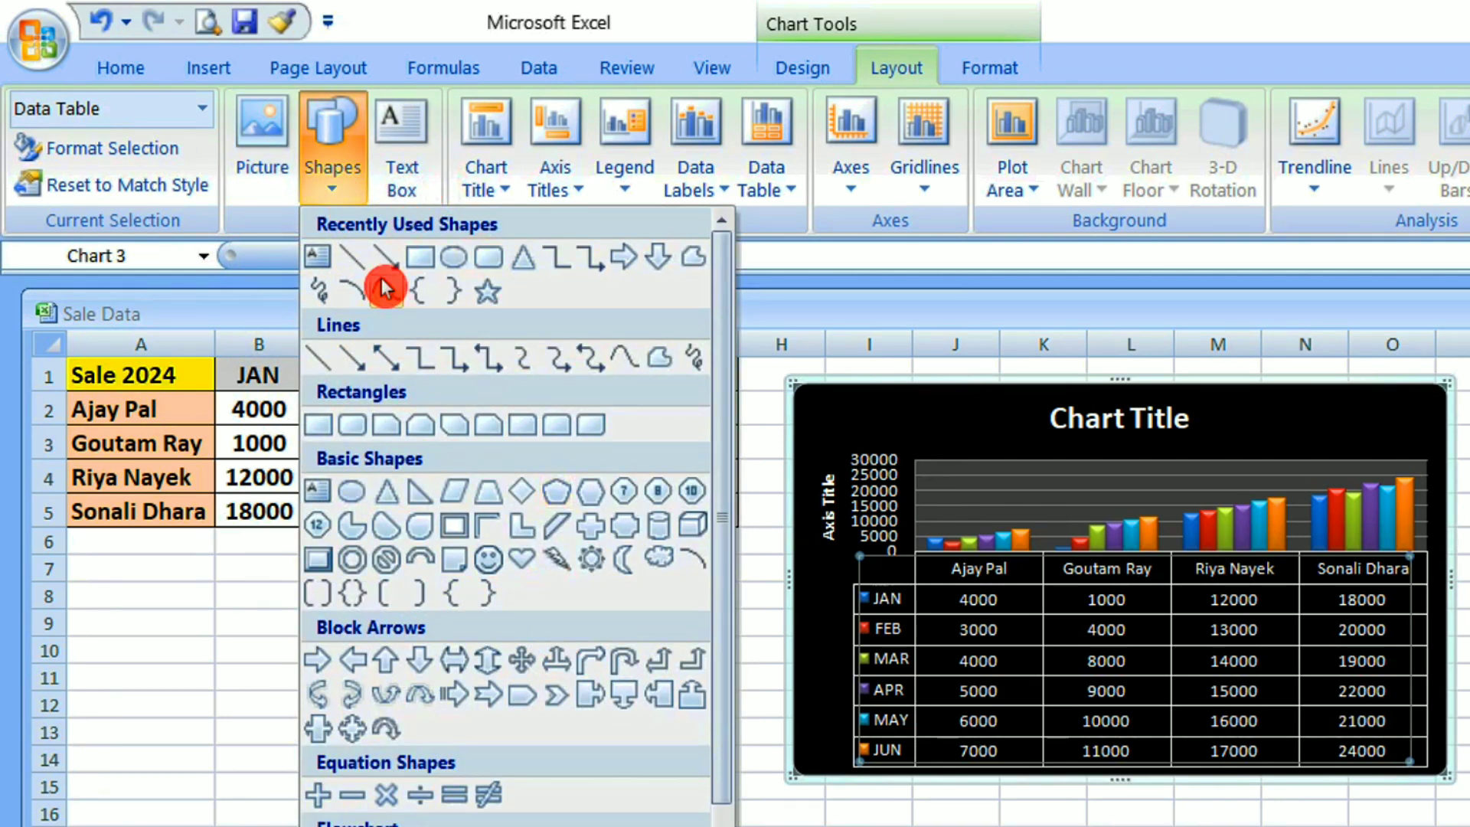
left_click(228, 604)
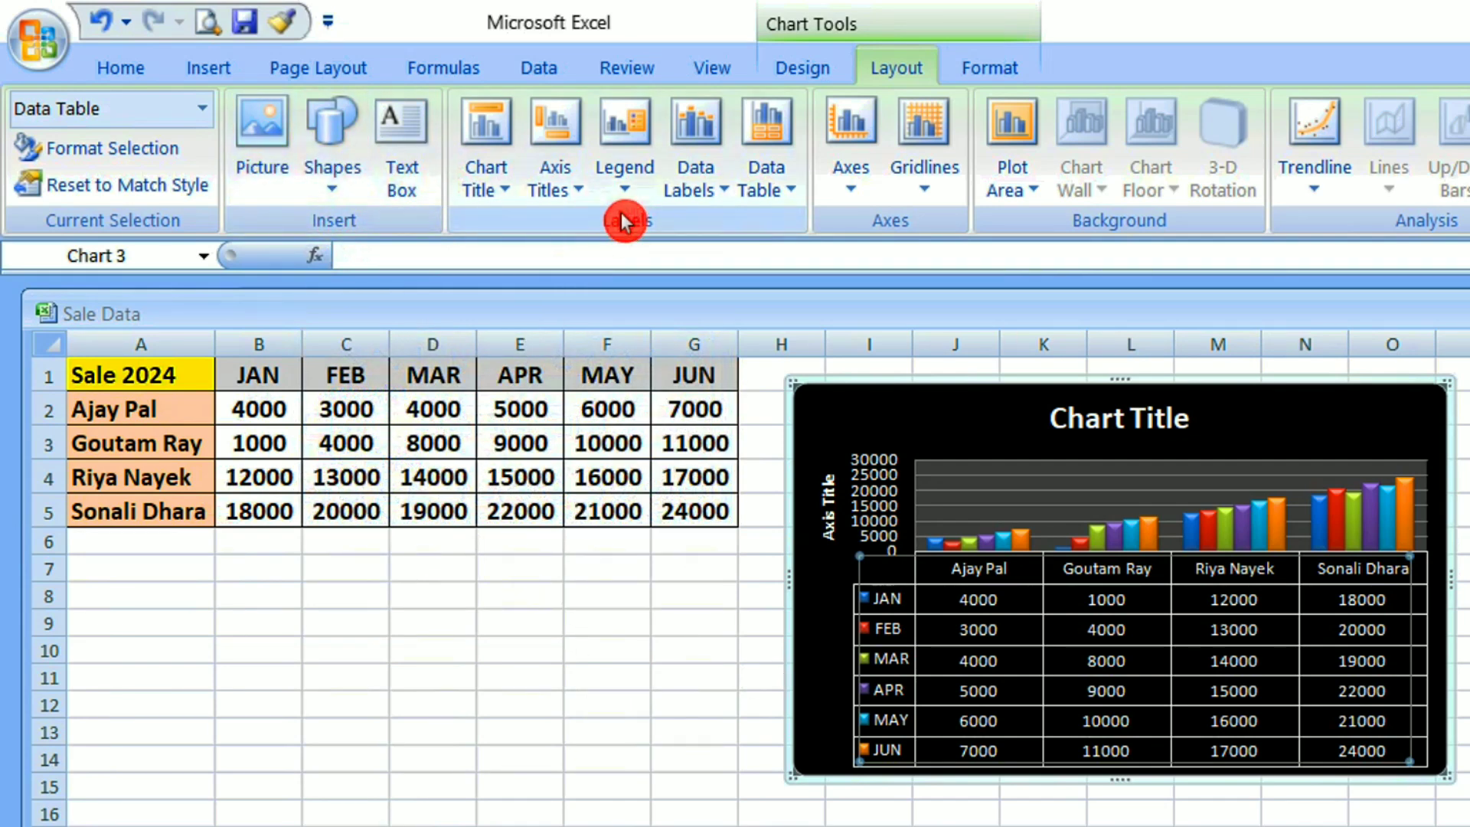
Set the chart title to a centered overlay and add a primary horizontal axis title below the axis
left_click(498, 194)
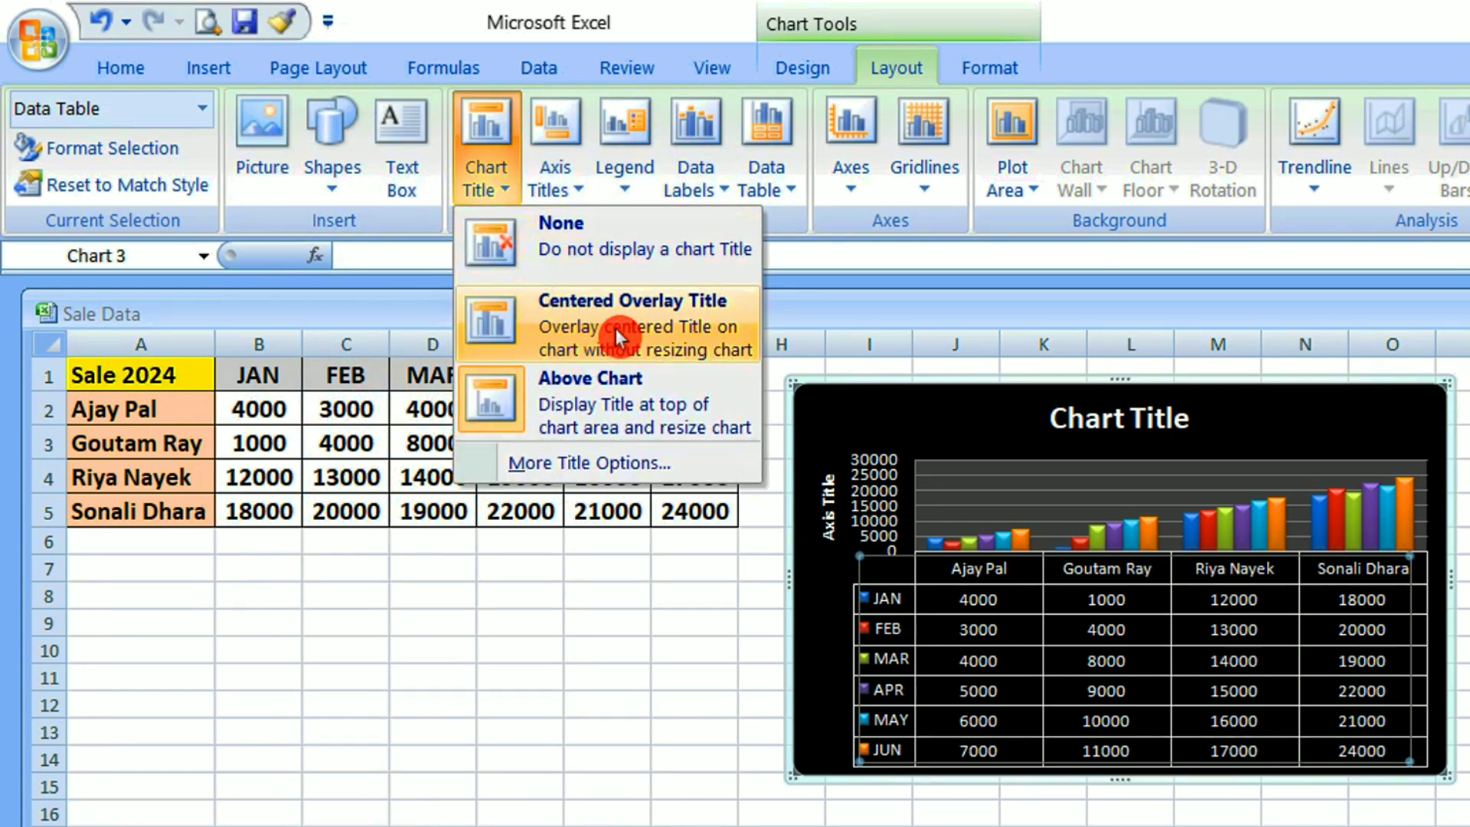
left_click(640, 328)
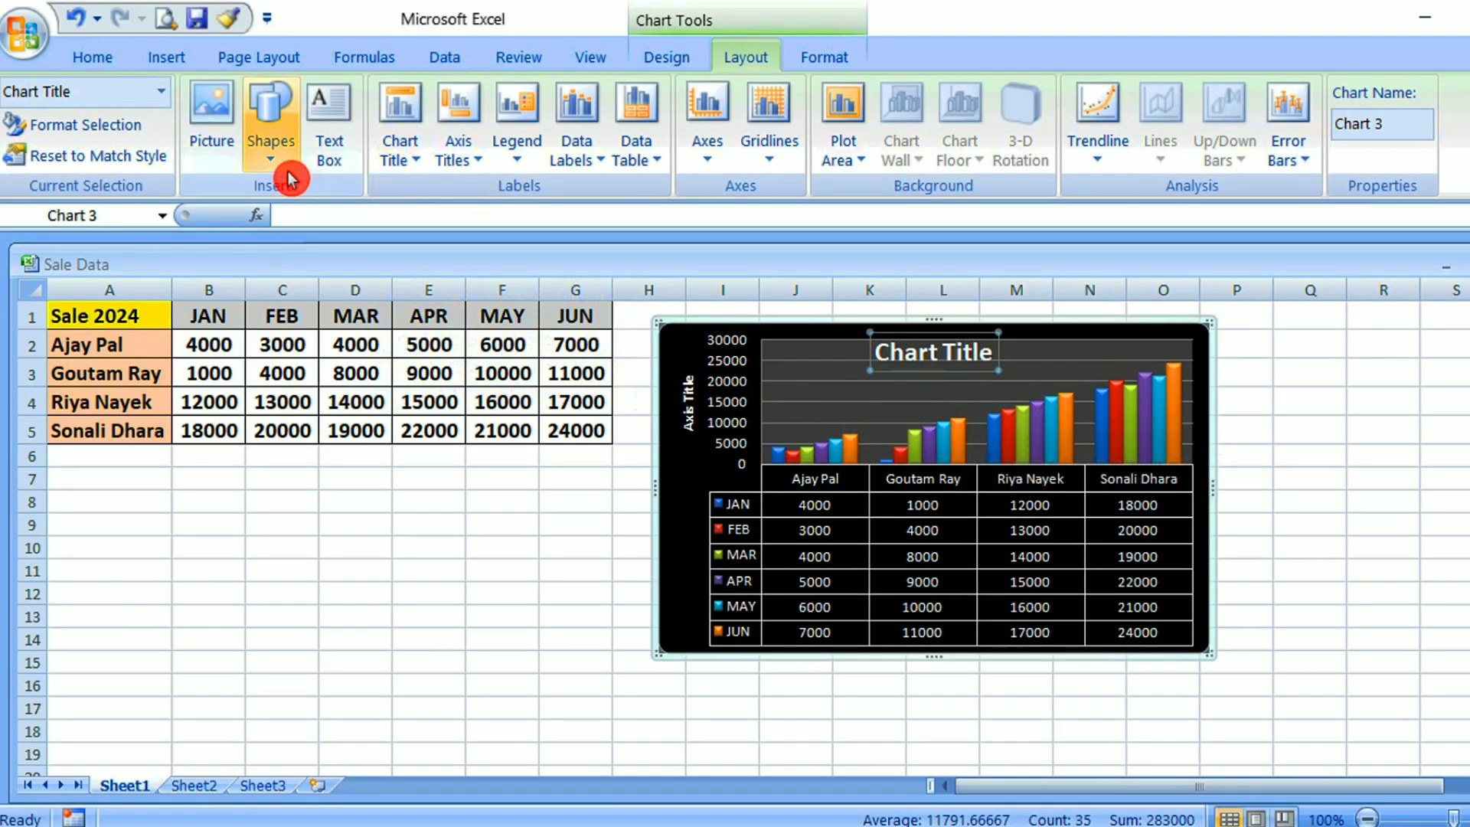
left_click(462, 168)
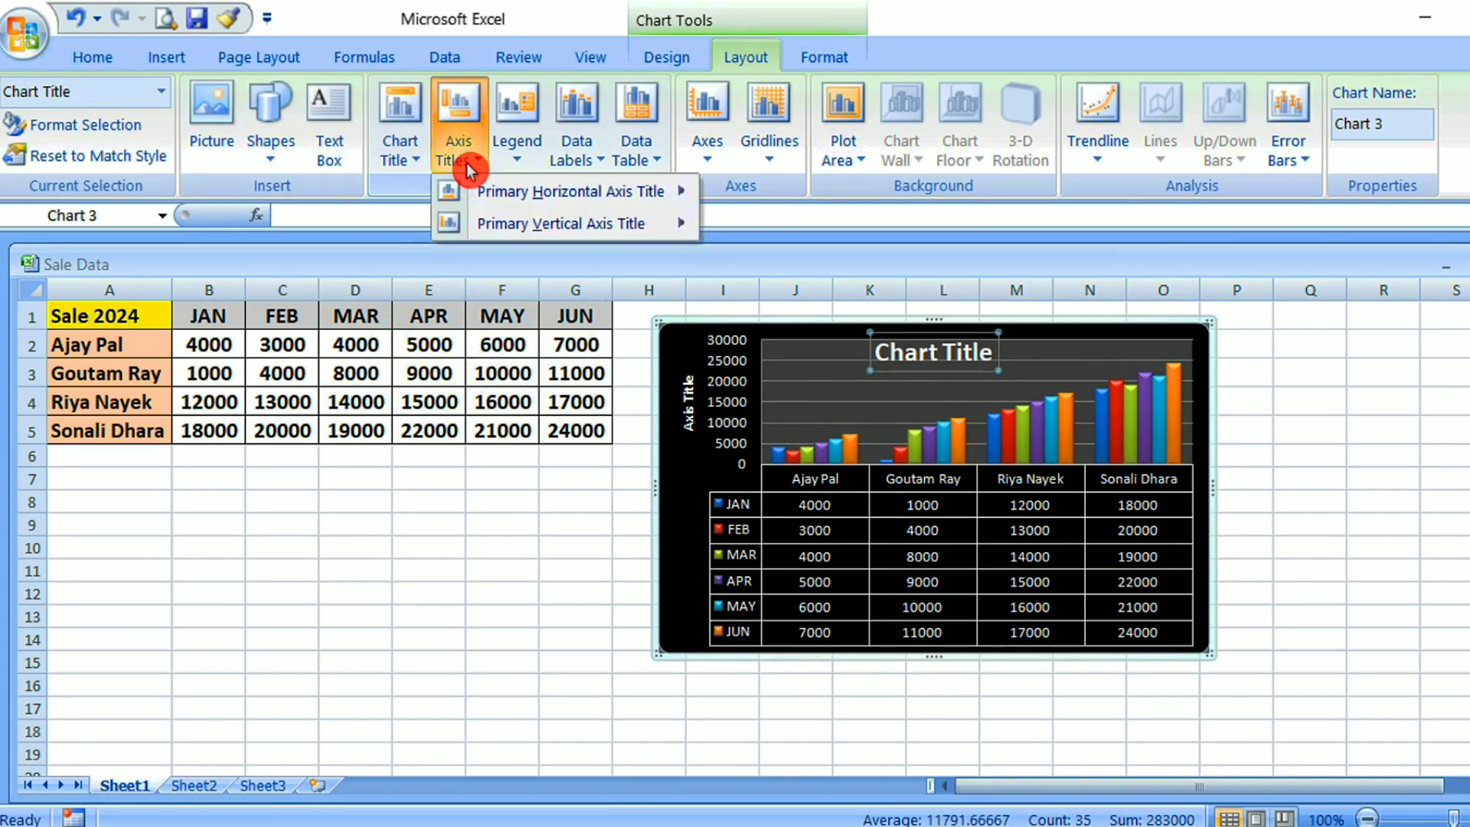
mouse_move(534, 206)
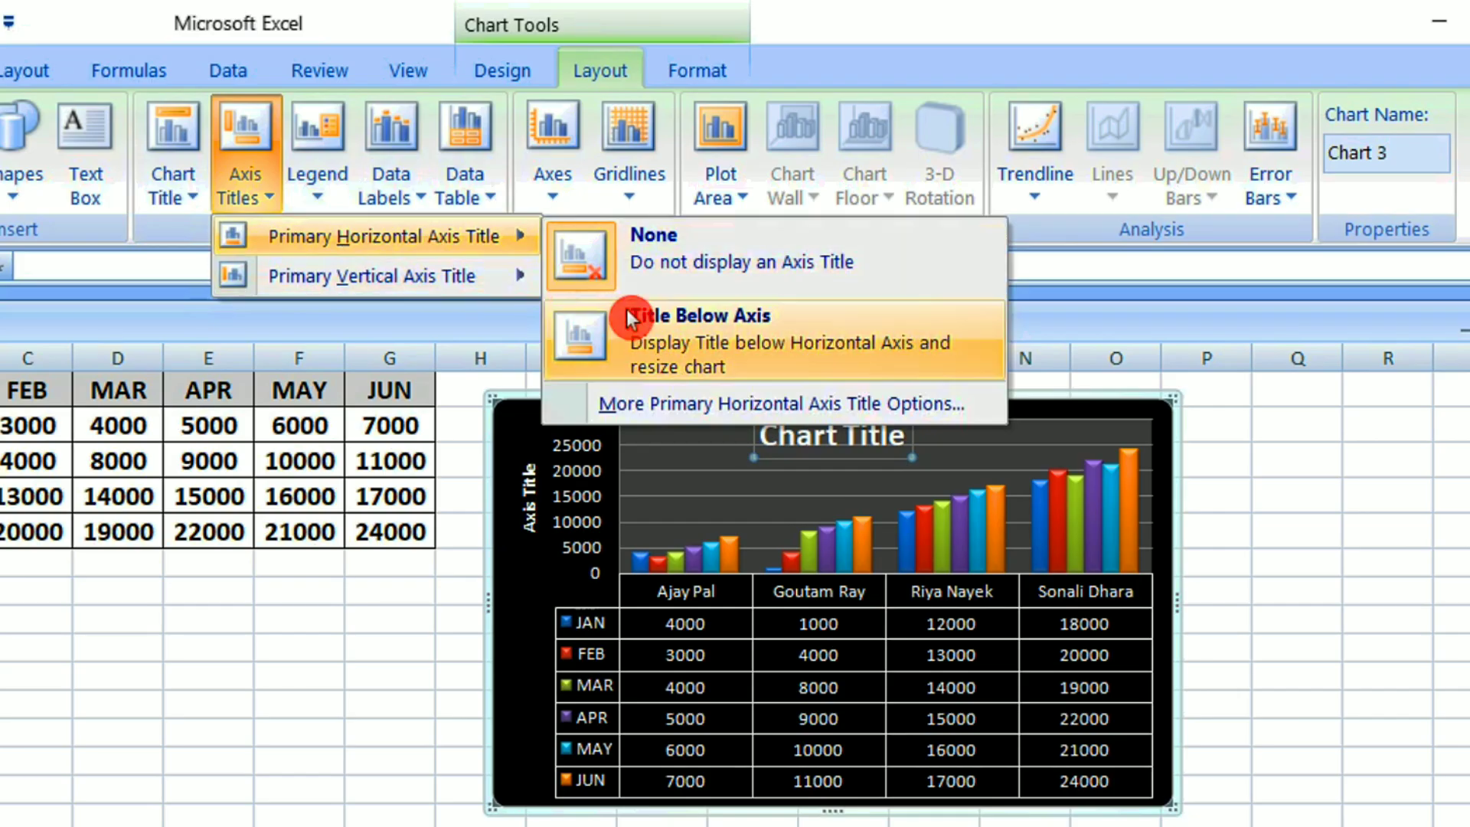
left_click(790, 264)
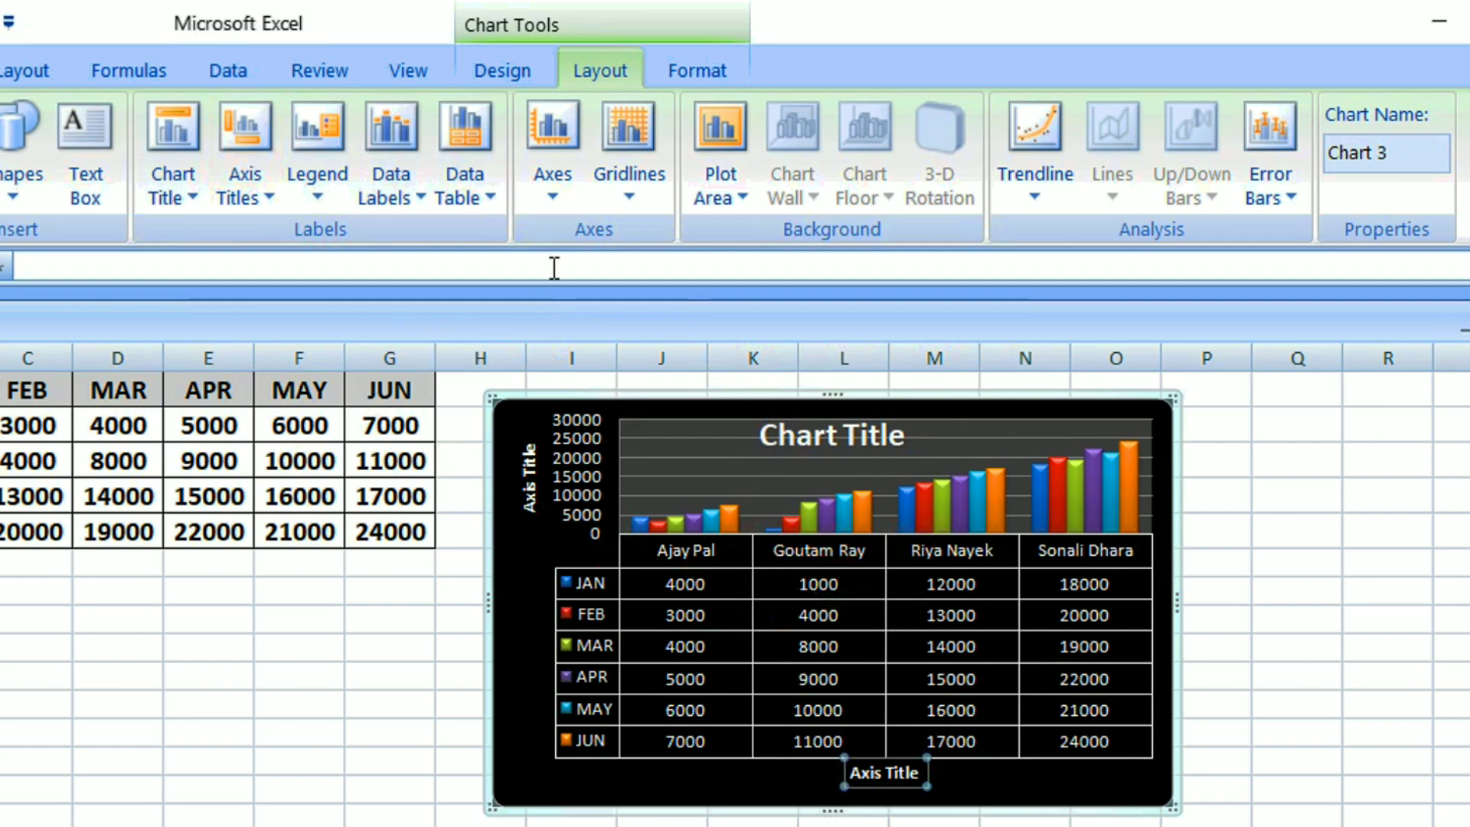
Show the primary vertical axis of the chart in millions
left_click(567, 195)
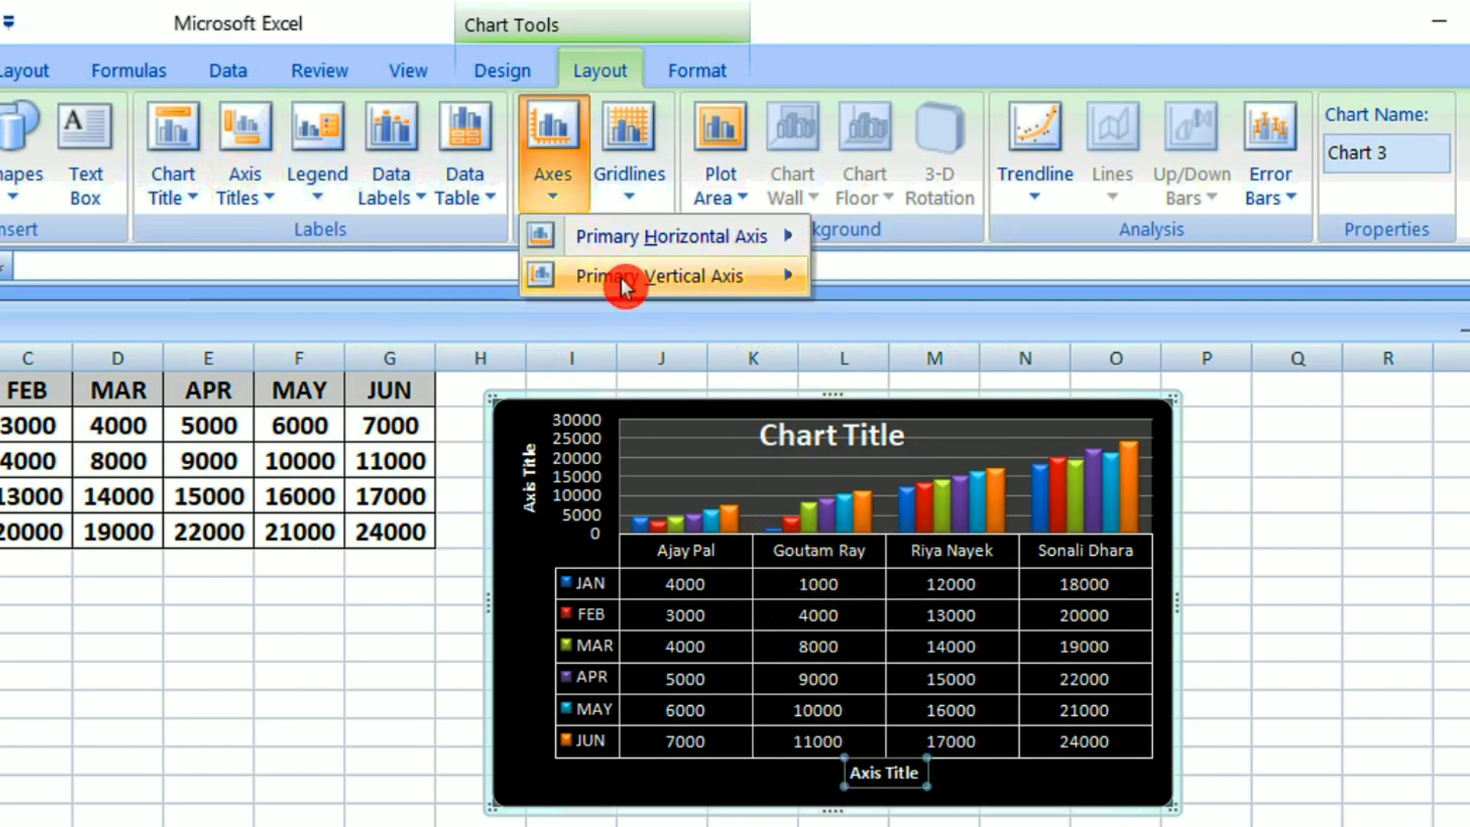
mouse_move(659, 277)
left_click(930, 531)
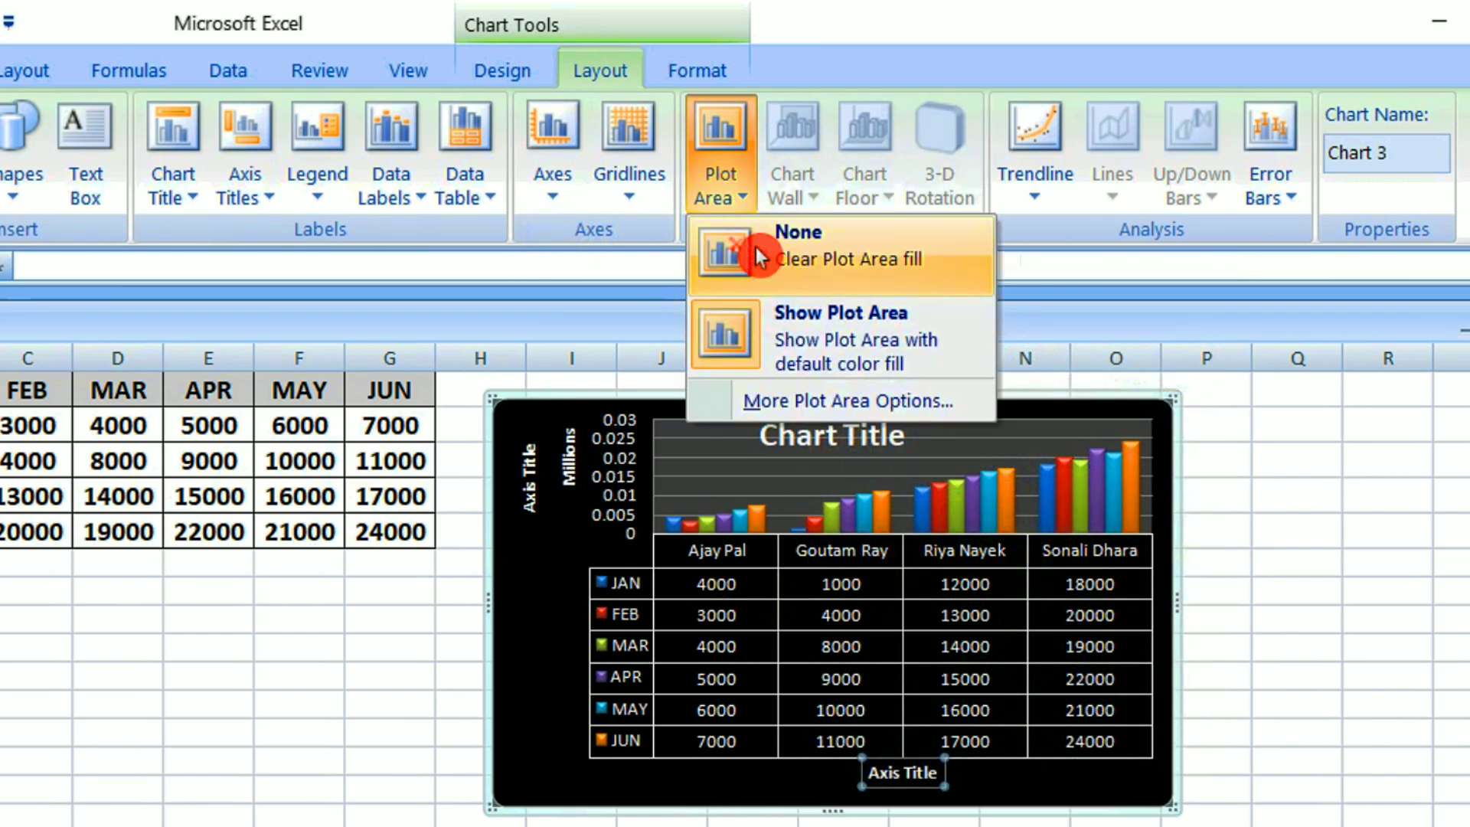
Try the default plot area fill, and clear the plot area fill of the chart
left_click(812, 329)
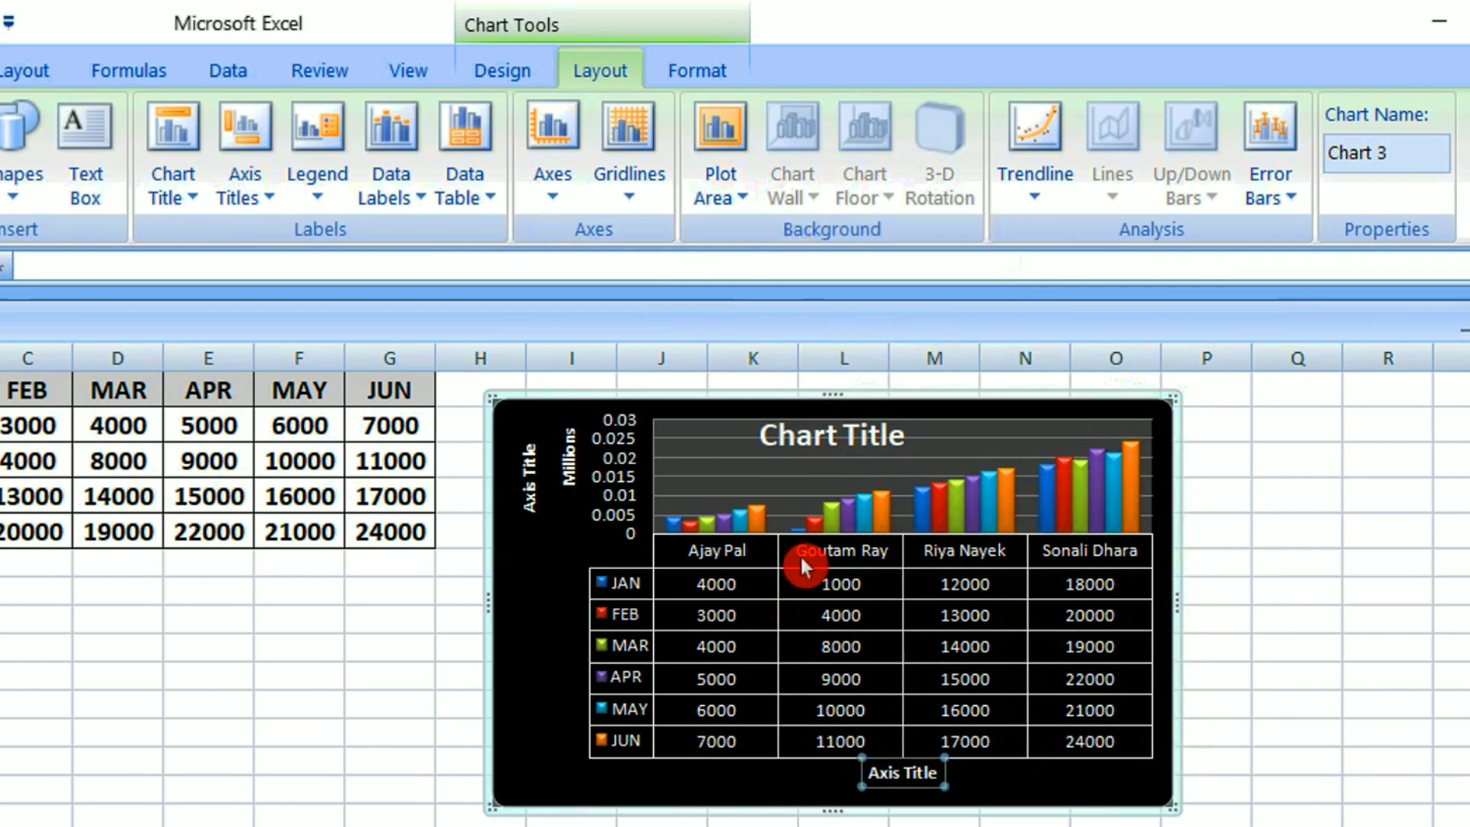
left_click(723, 185)
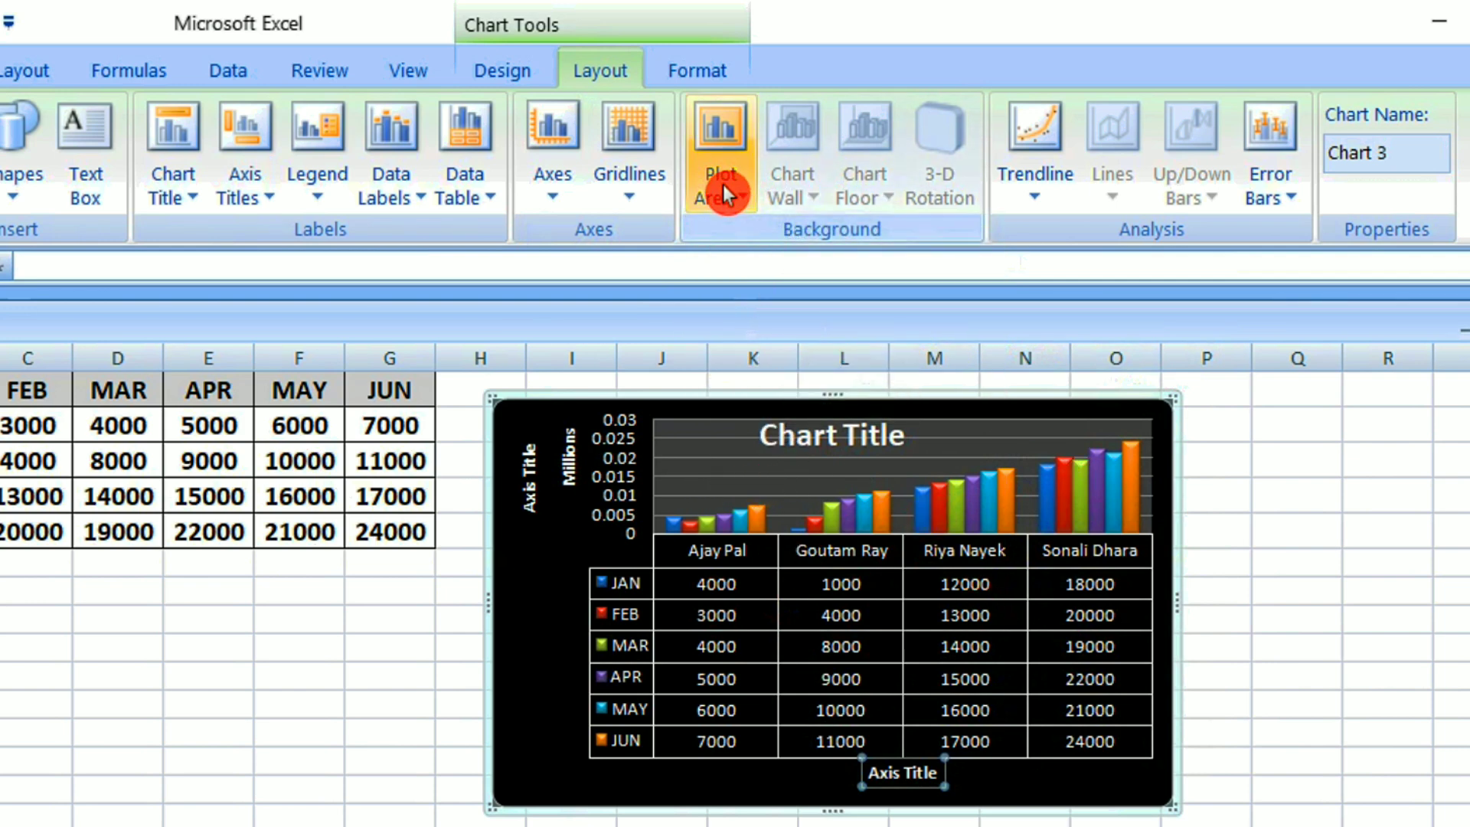
left_click(822, 260)
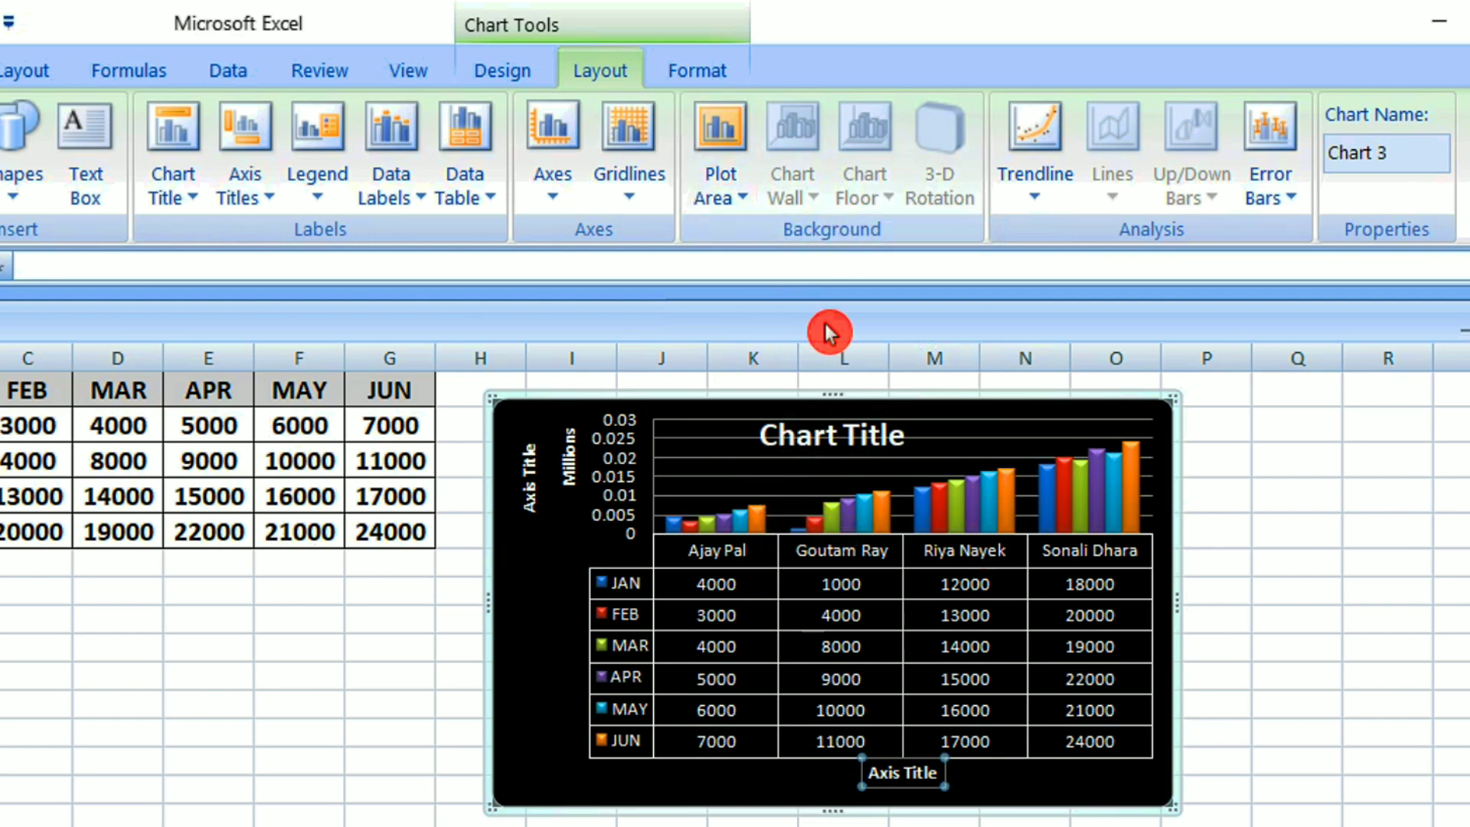
Select the whole chart and add an exponential trendline based on the FEB series
left_click(508, 572)
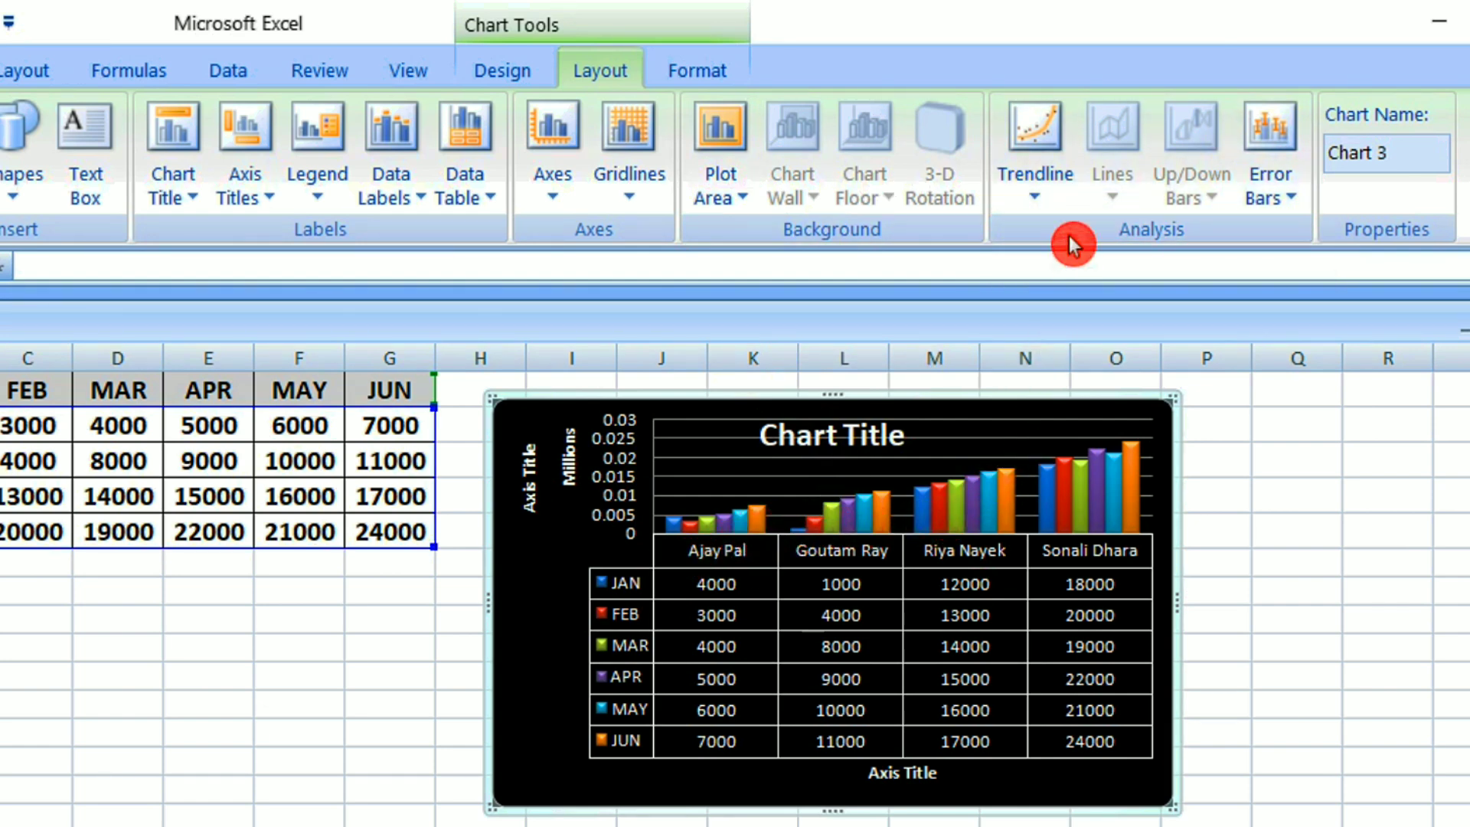
left_click(1045, 195)
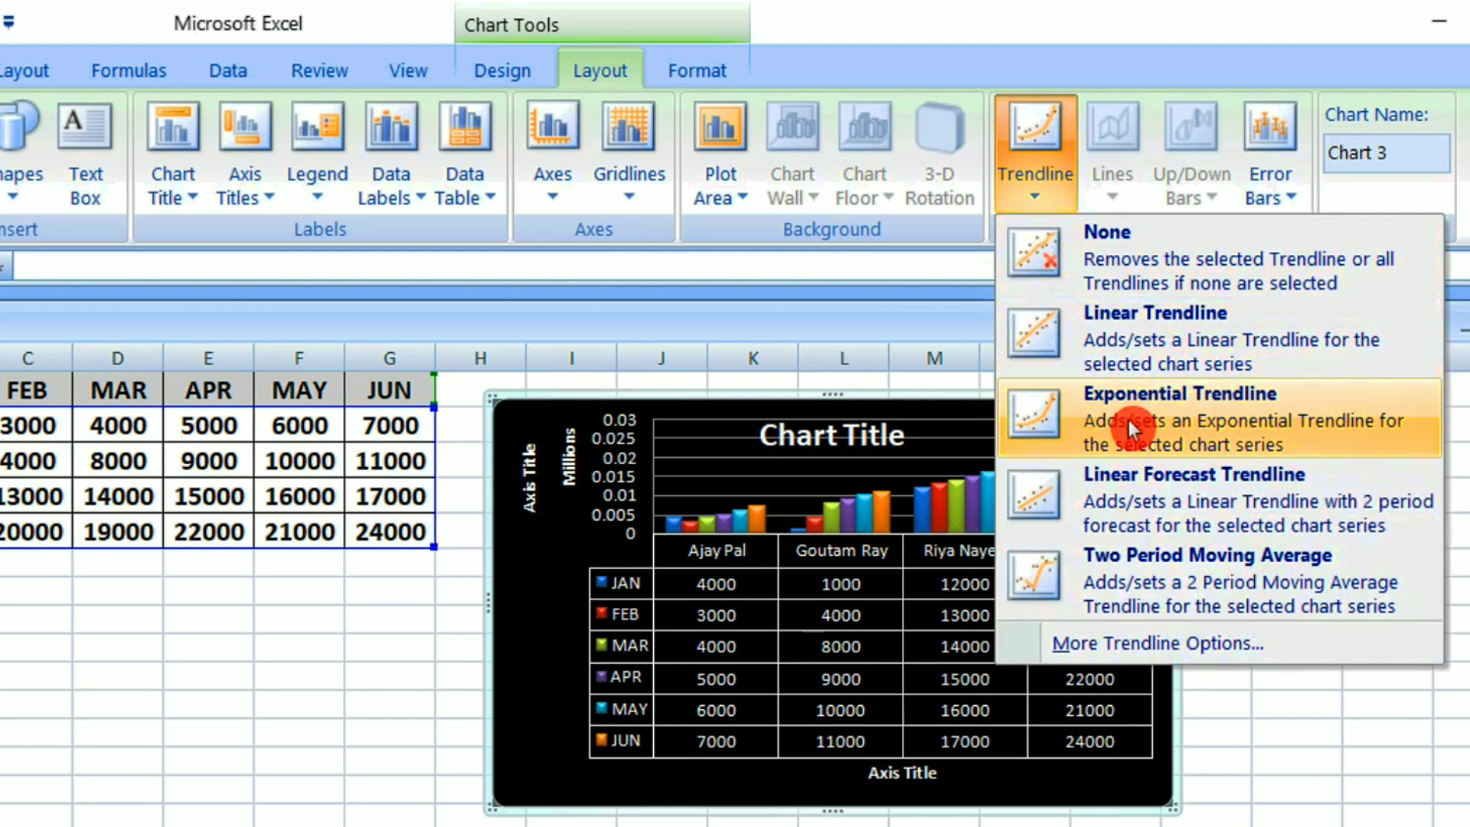
left_click(1147, 426)
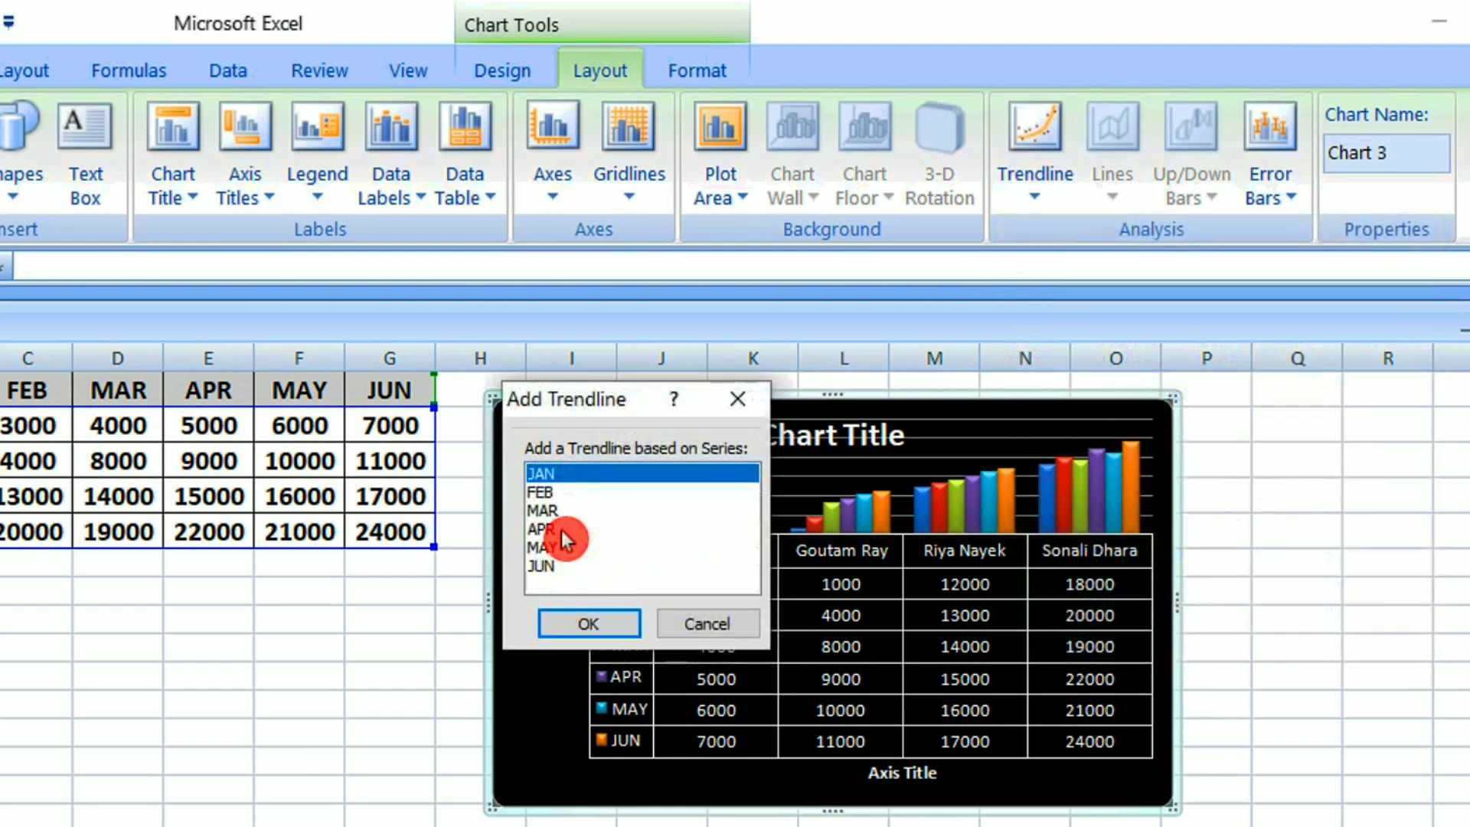
left_click(544, 494)
left_click(585, 625)
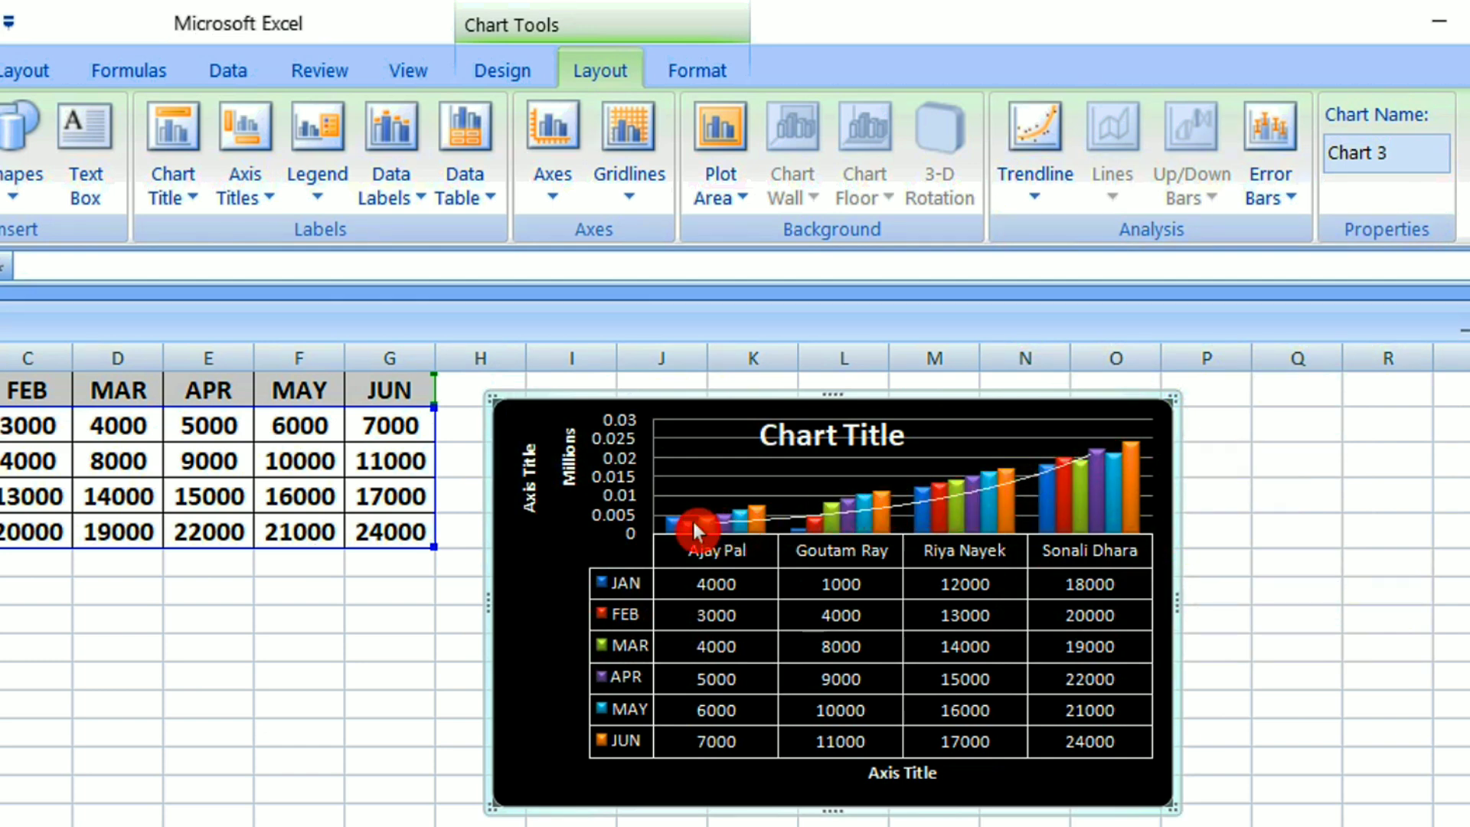
Add another exponential trendline to the chart, based on the MAY series
left_click(1017, 191)
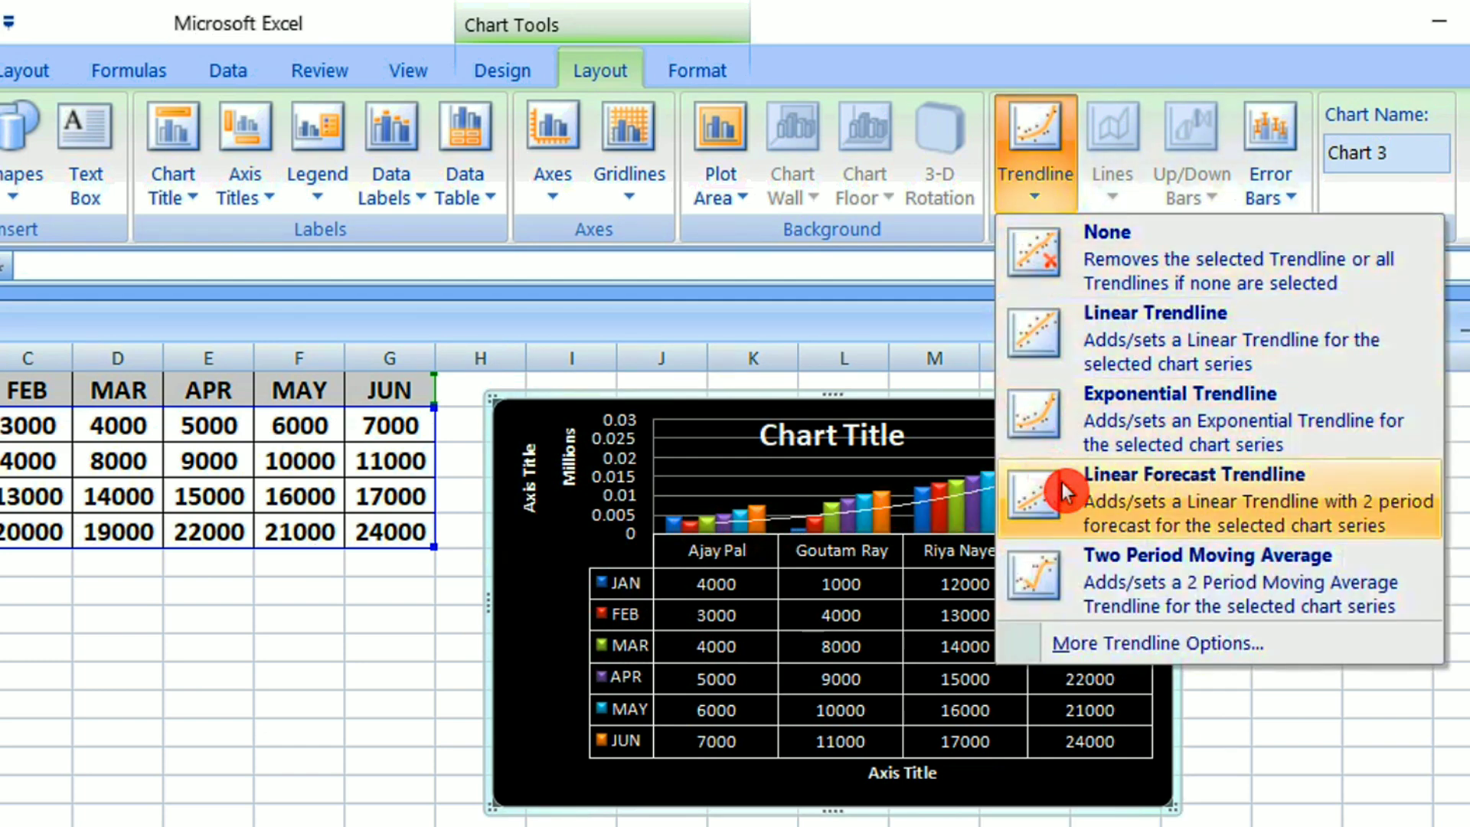
left_click(1043, 437)
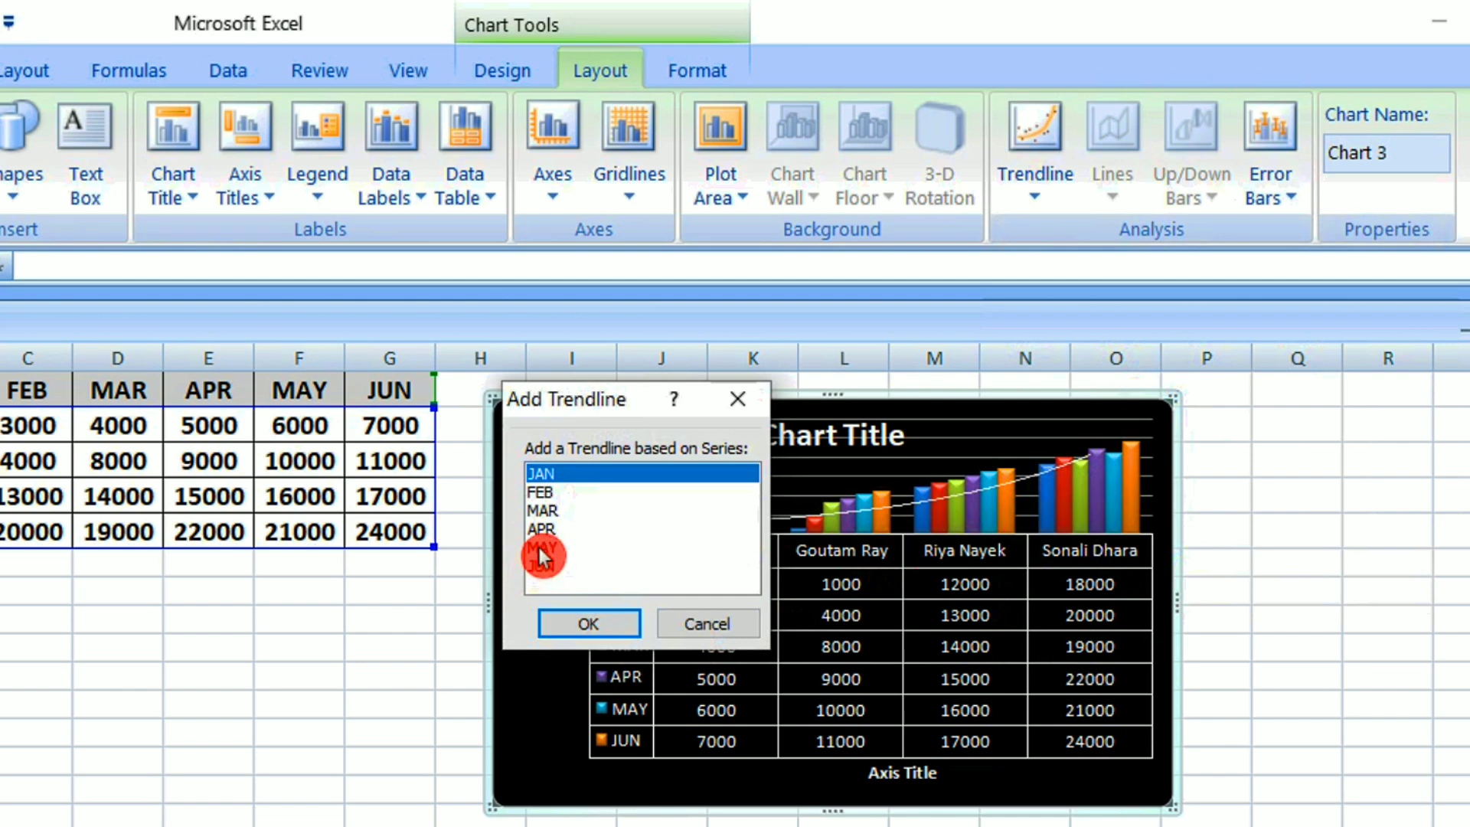
left_click(539, 546)
left_click(588, 624)
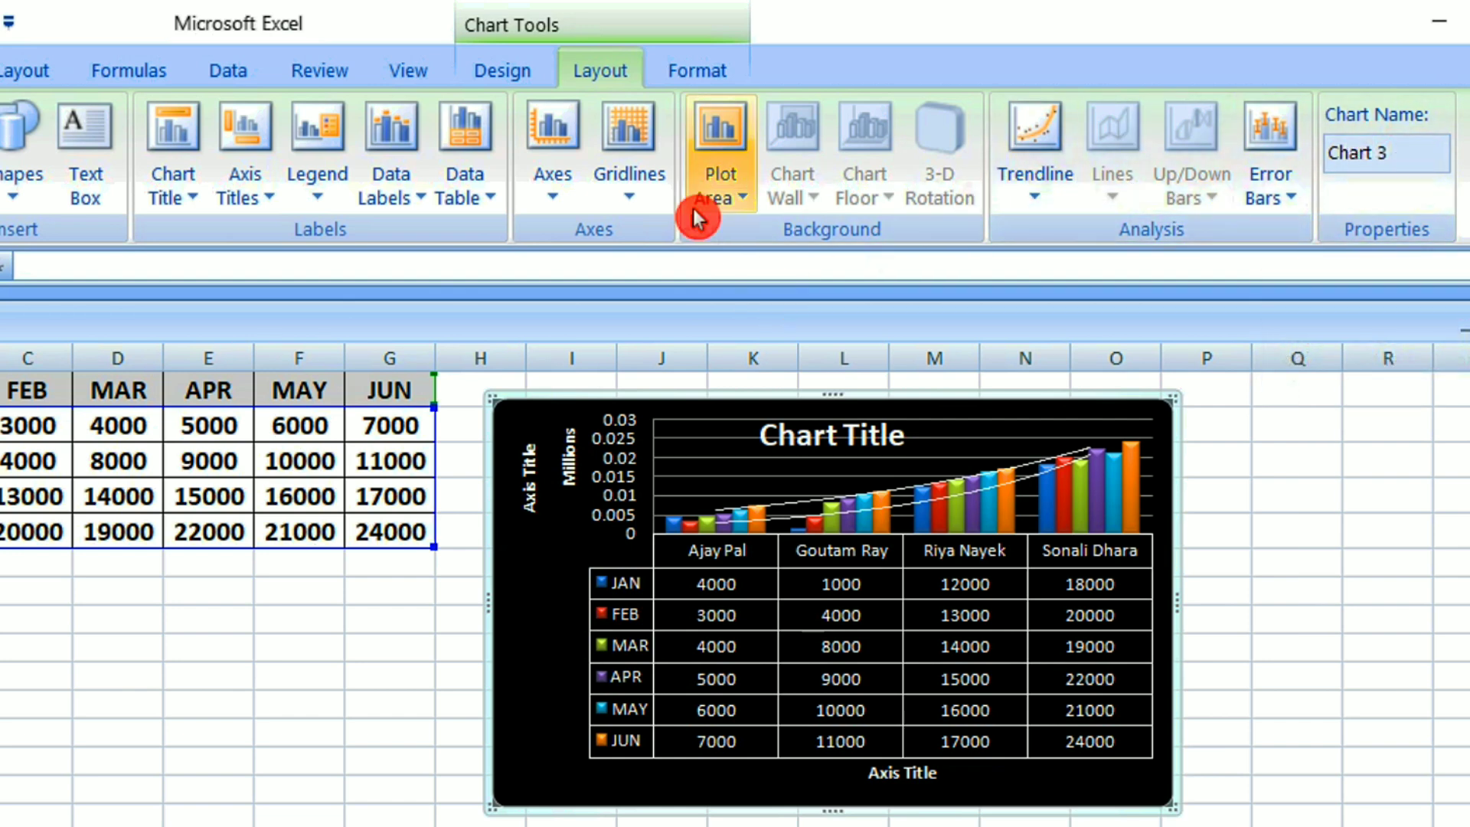
Apply the light red gradient shape style from the fourth style row to the chart area
left_click(698, 69)
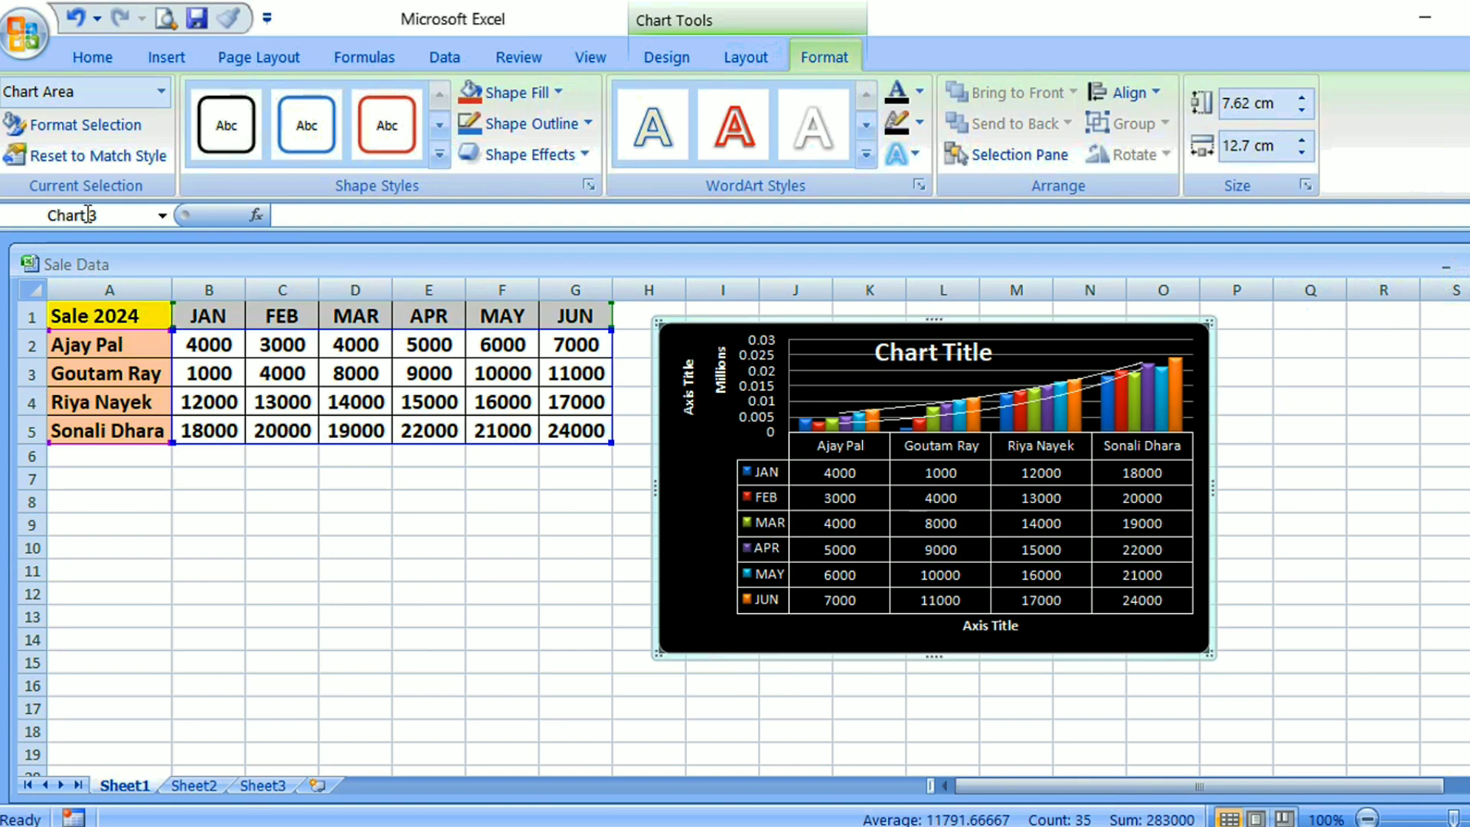
left_click(161, 96)
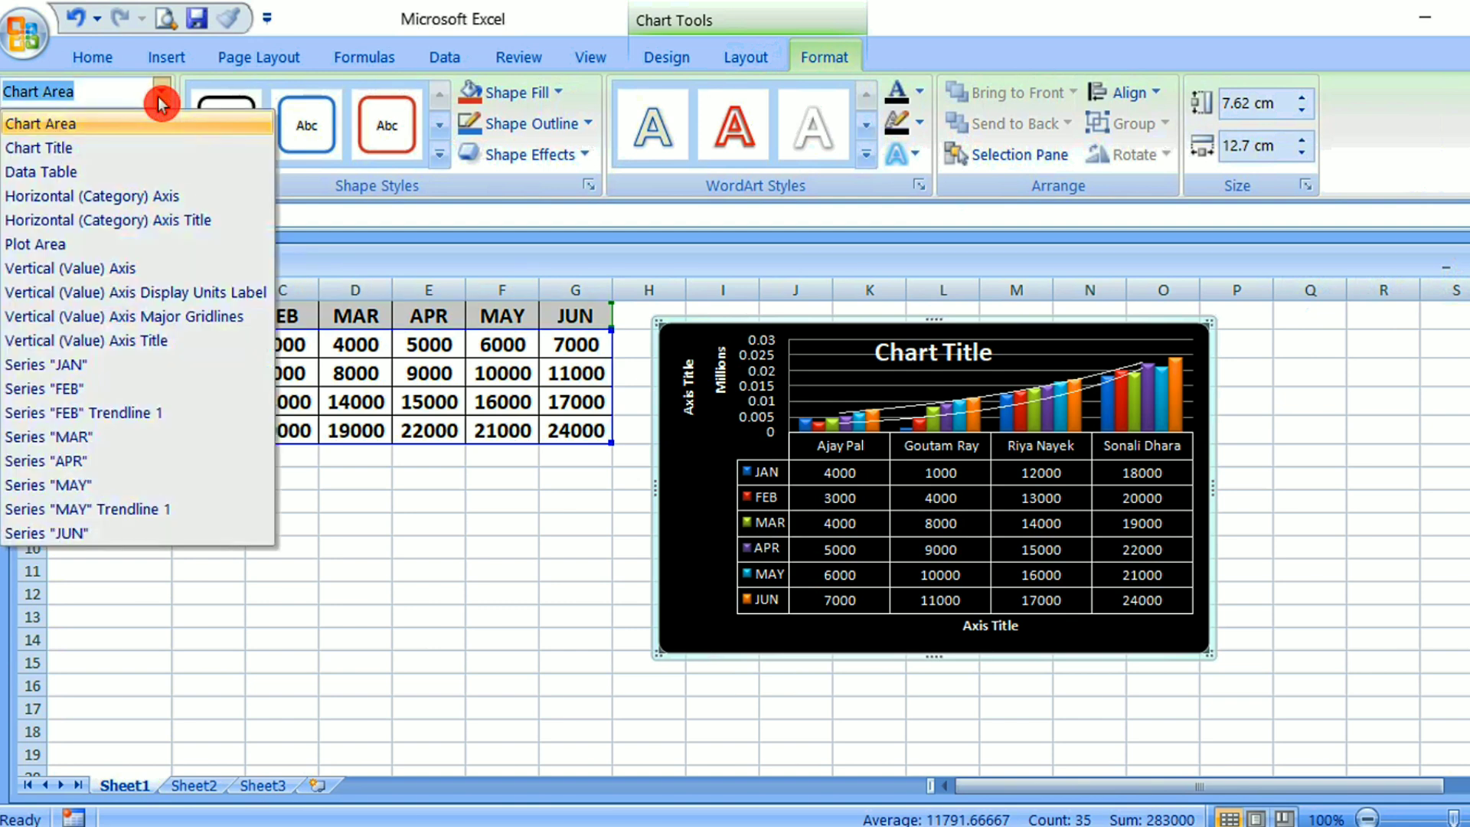
left_click(349, 429)
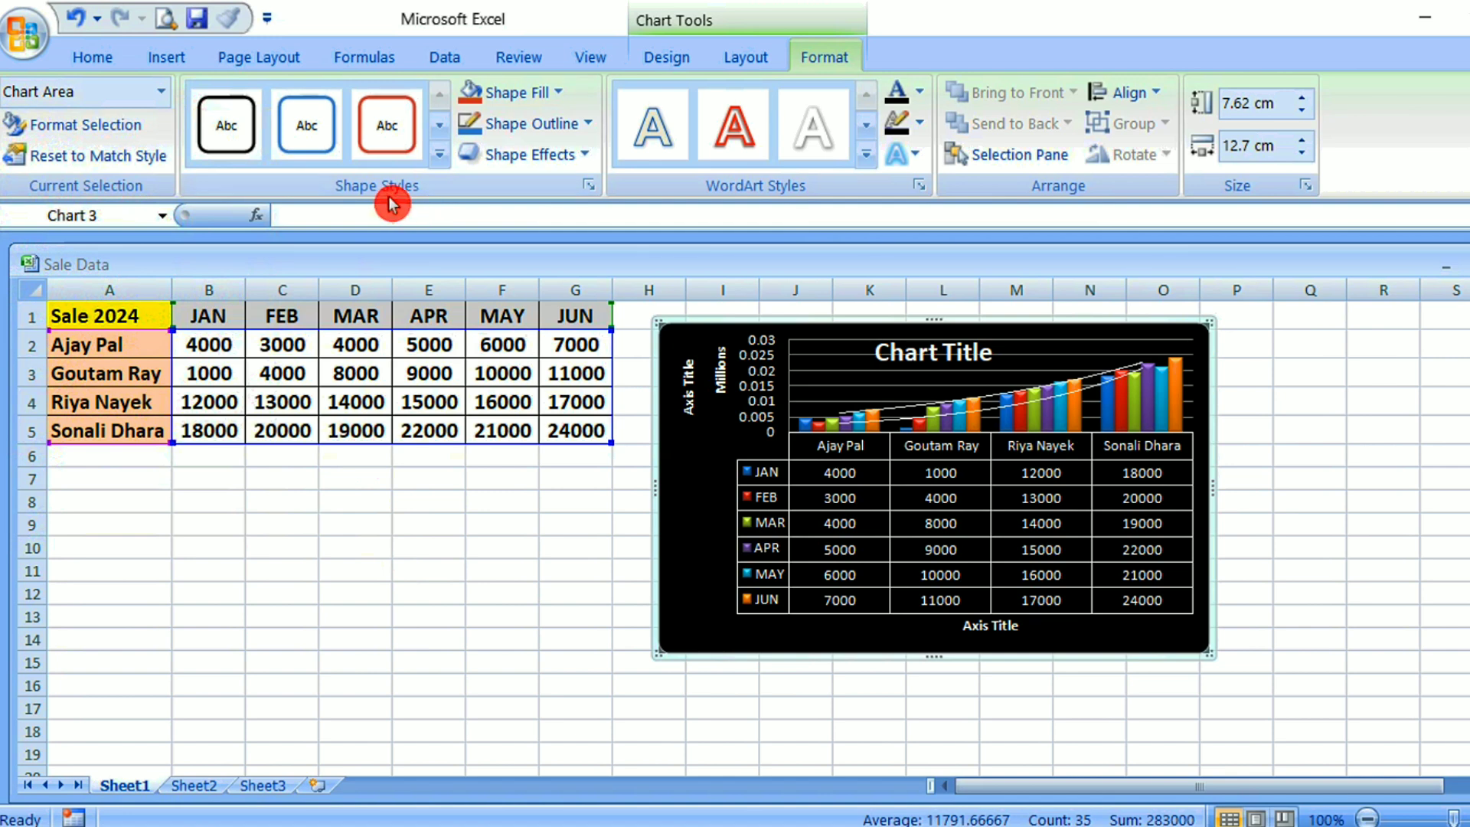
left_click(437, 159)
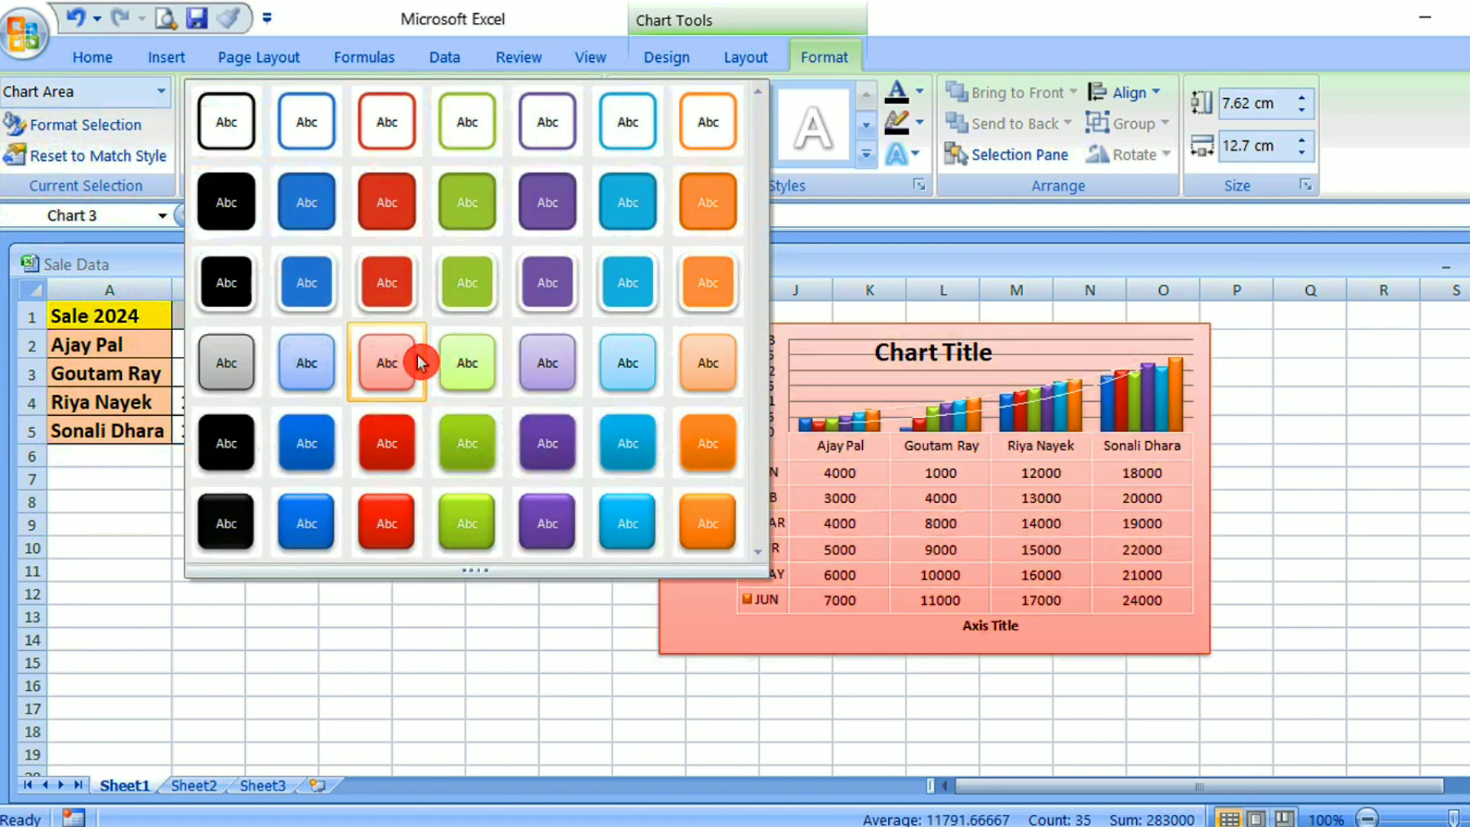
left_click(392, 354)
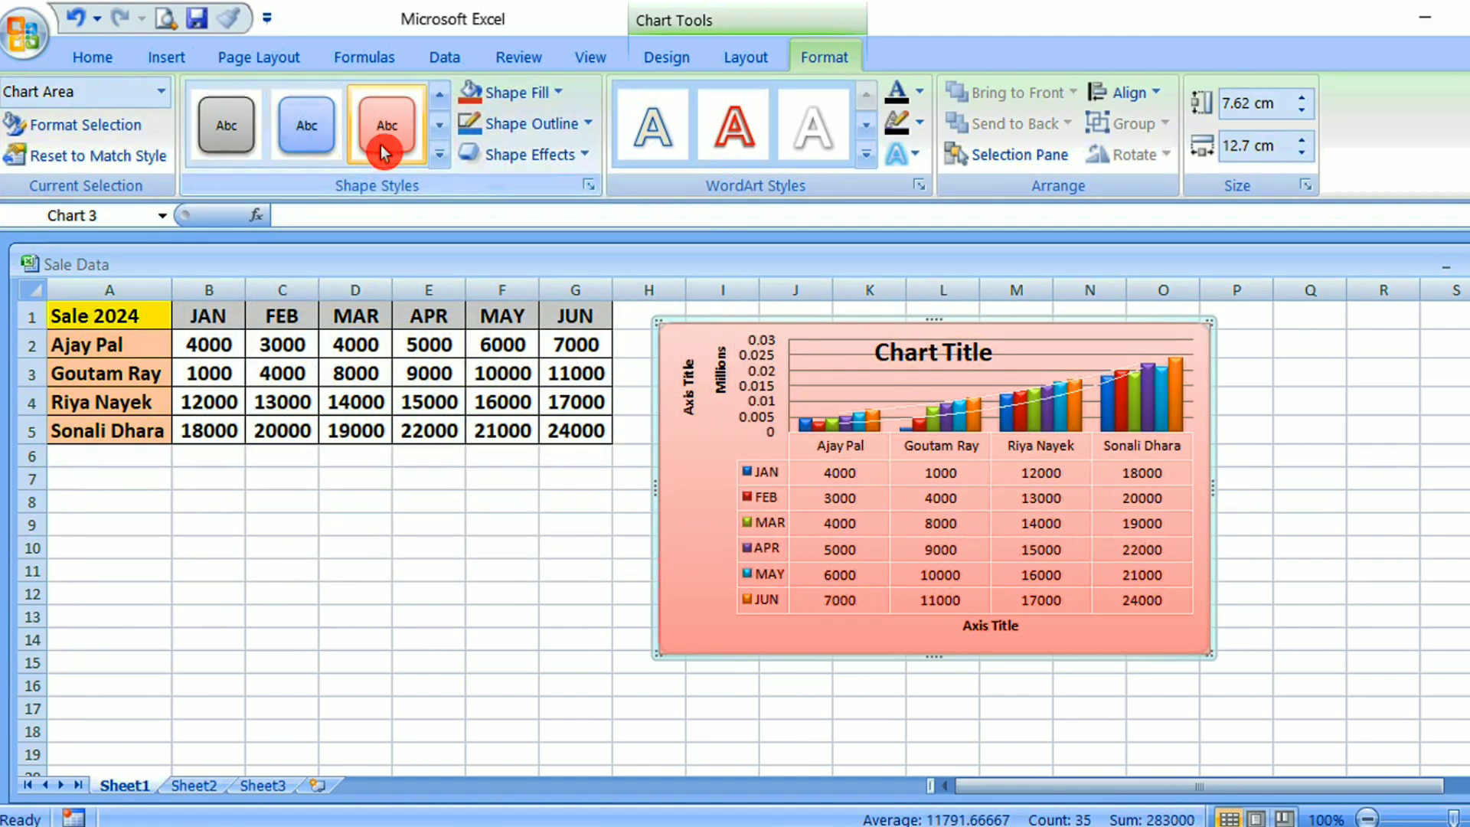
Give the chart area a black outline and try an outer shadow effect on it
left_click(563, 100)
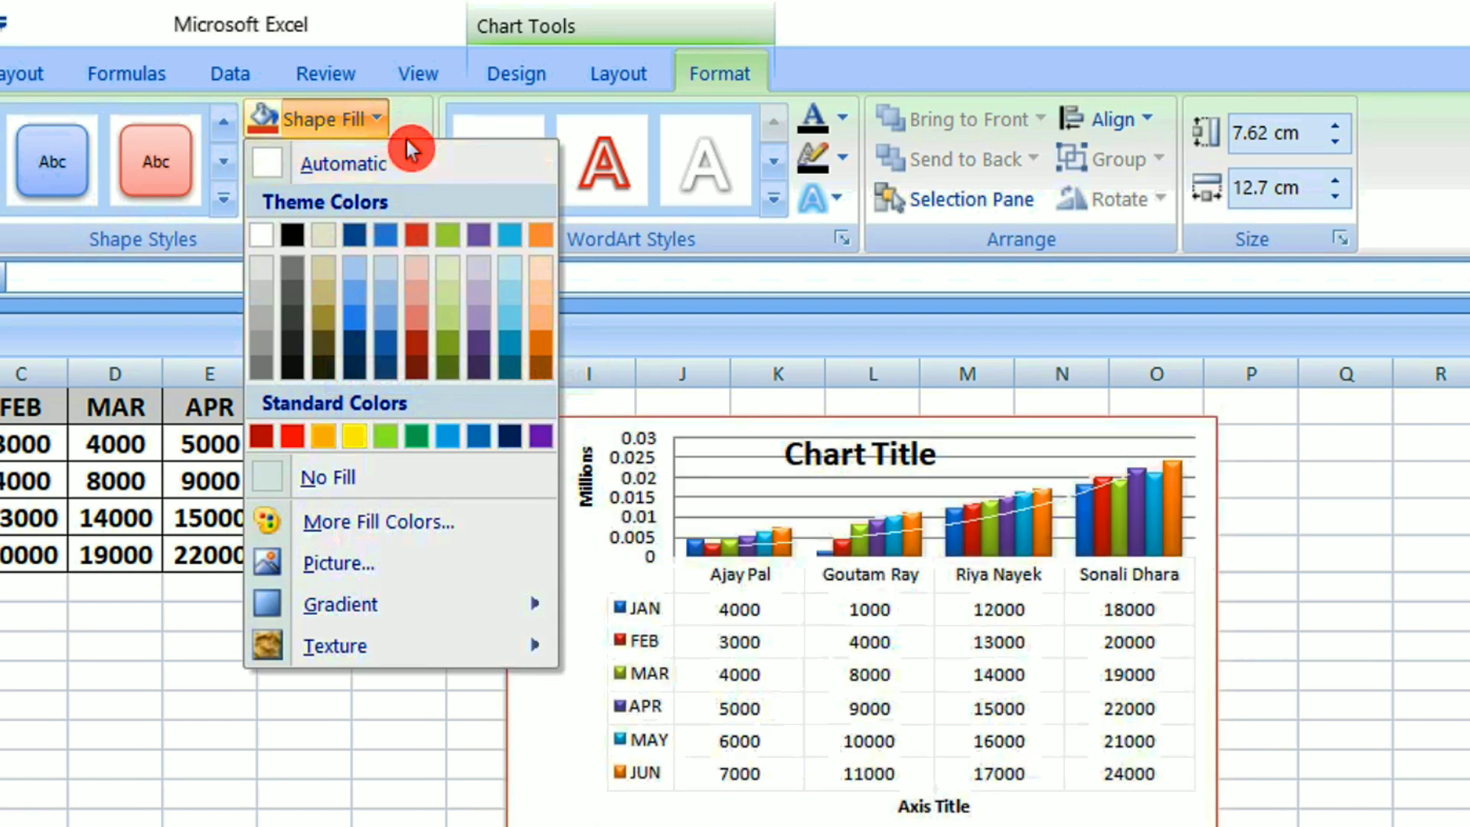
left_click(417, 291)
left_click(420, 161)
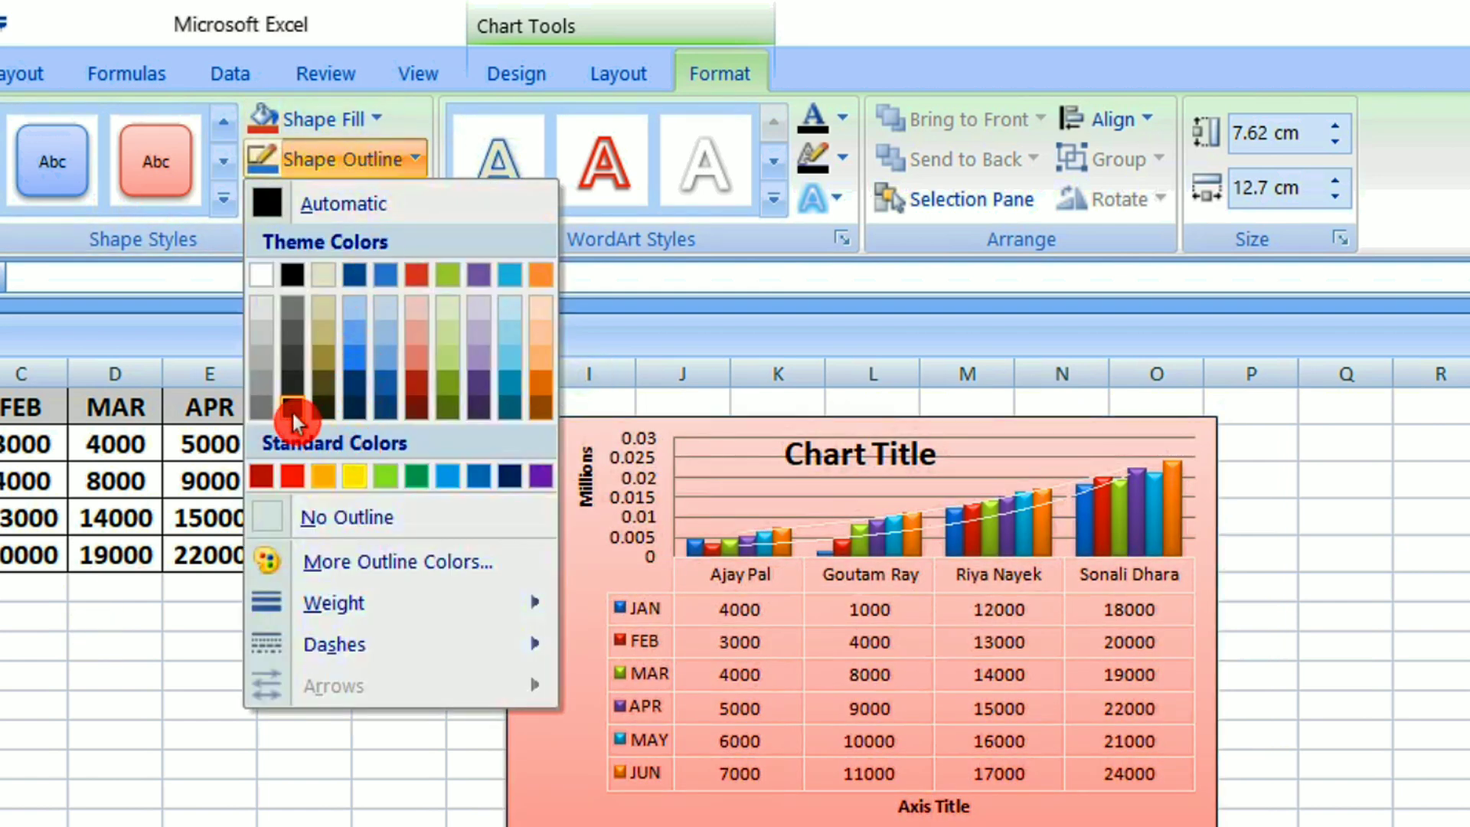
left_click(292, 274)
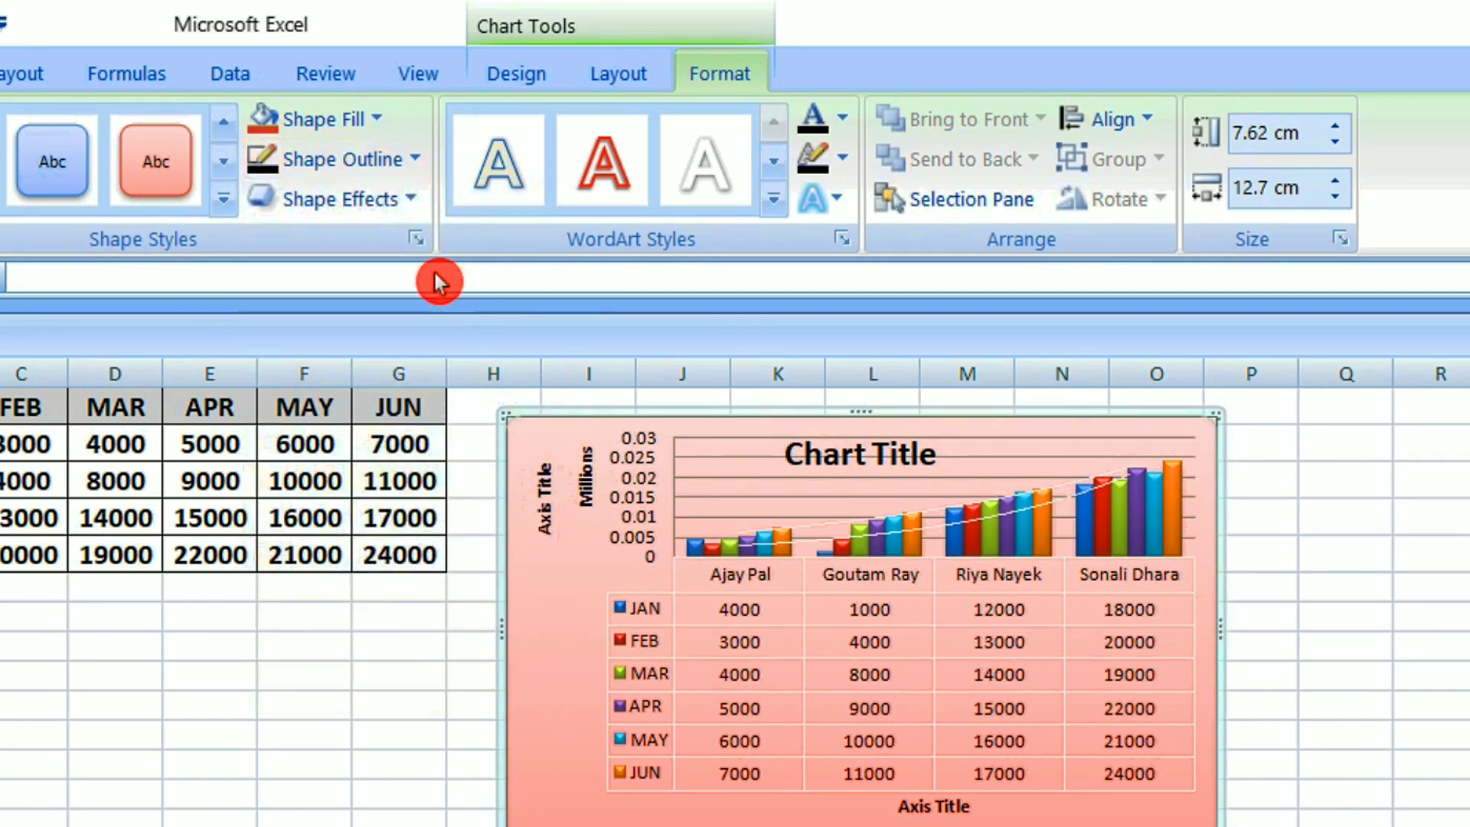
left_click(408, 197)
mouse_move(377, 357)
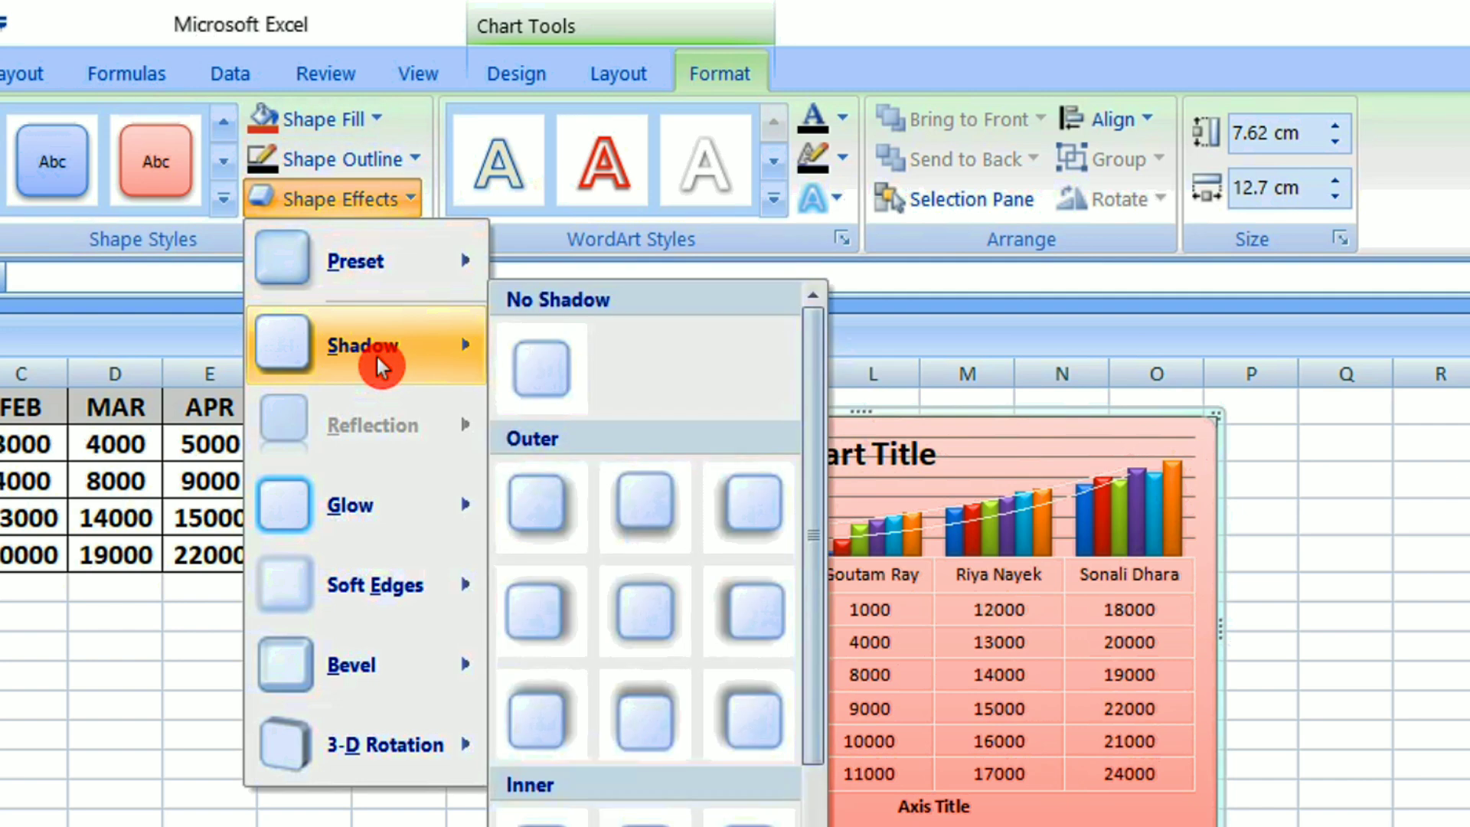
left_click(642, 522)
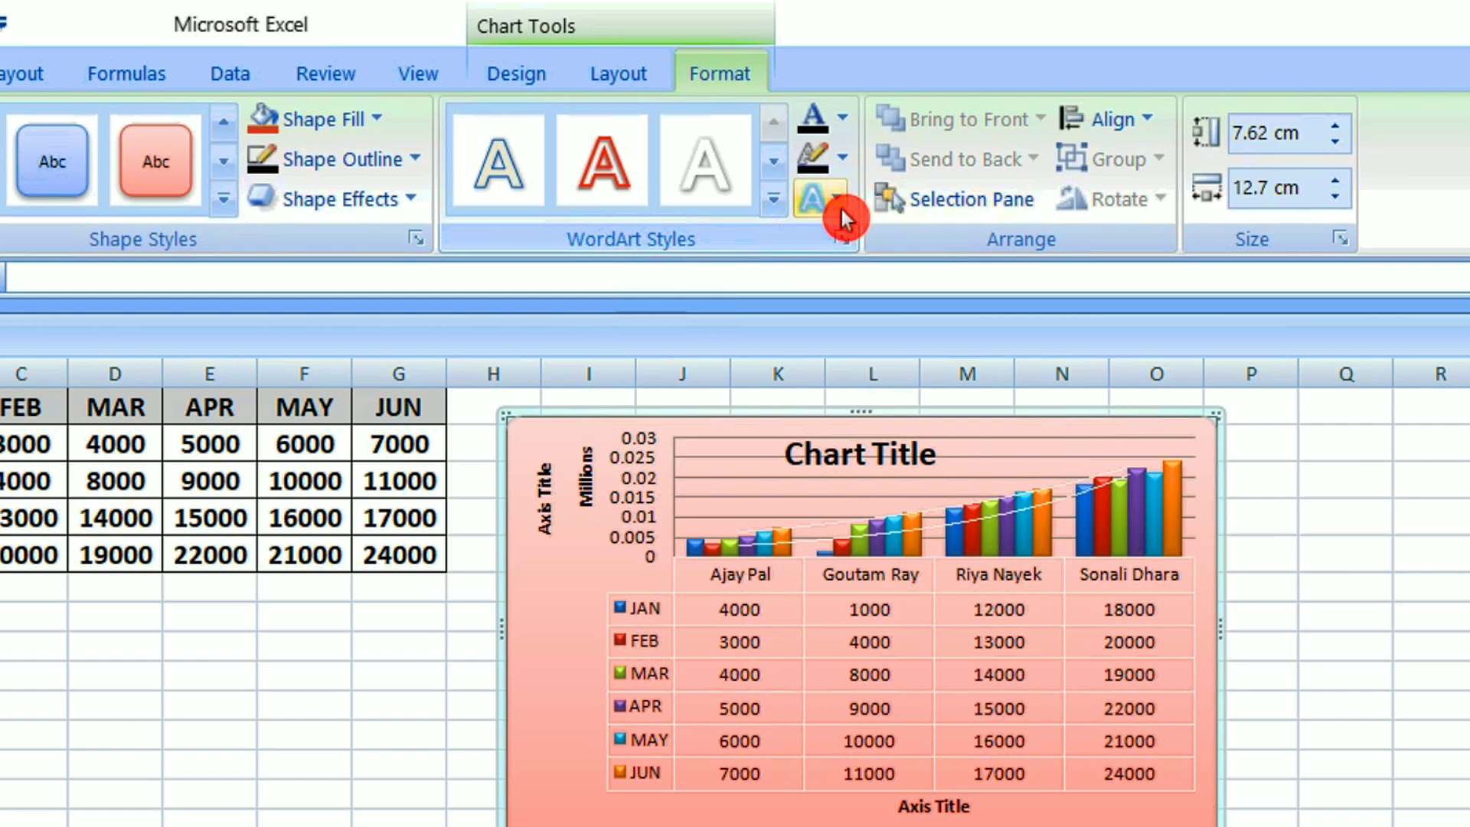
left_click(774, 200)
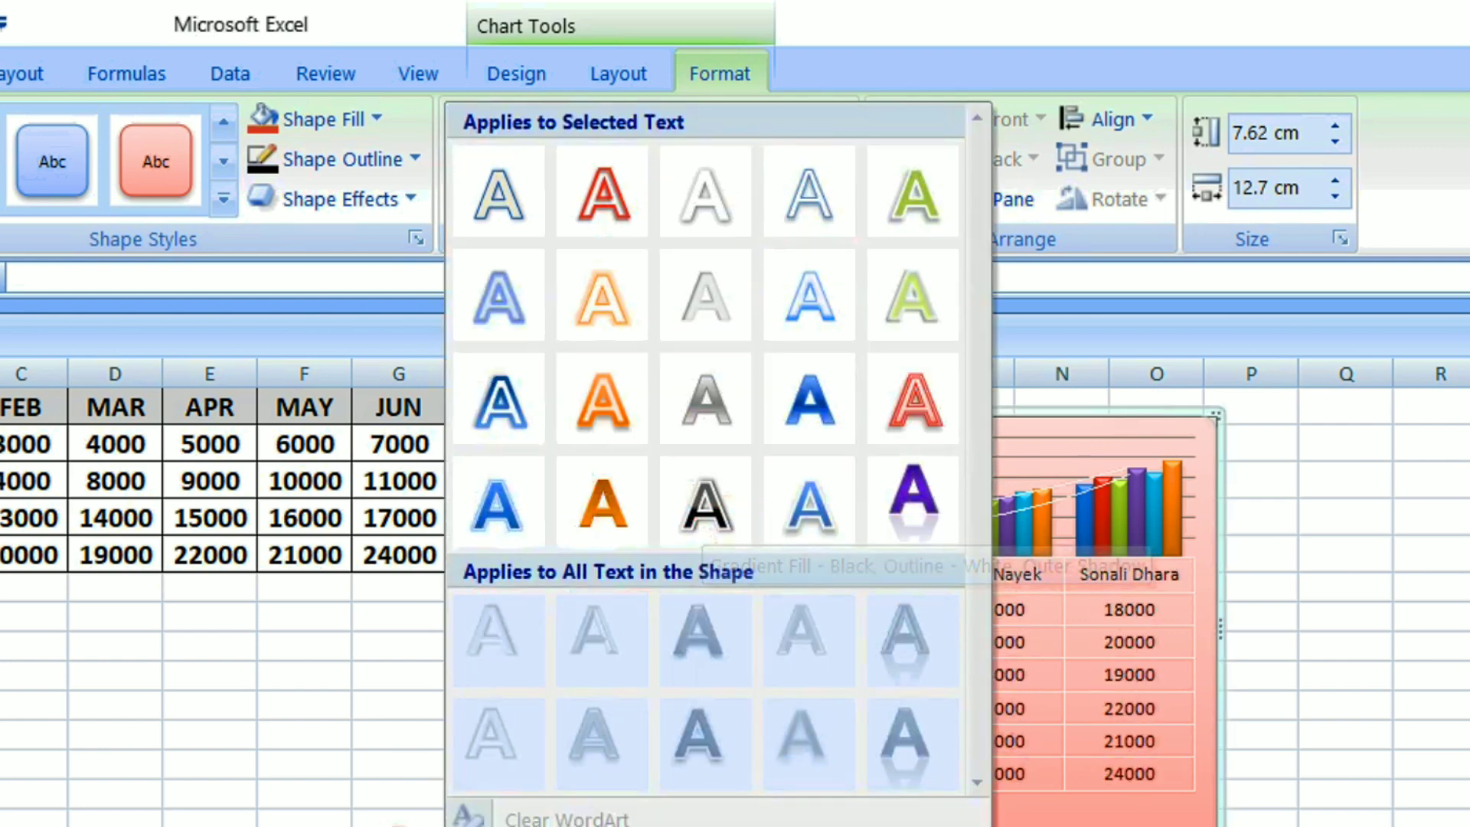
left_click(1004, 635)
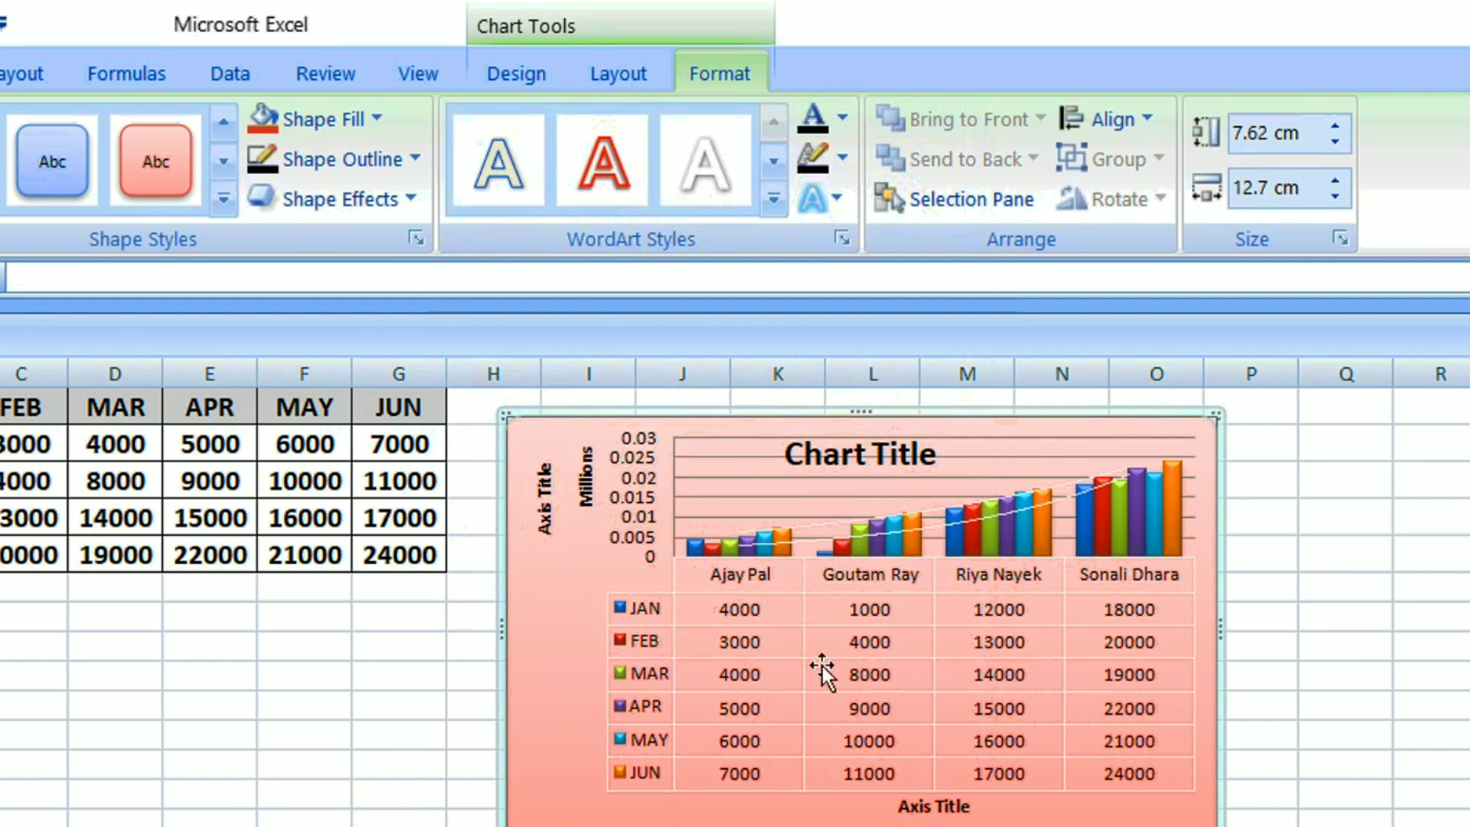
left_click(772, 201)
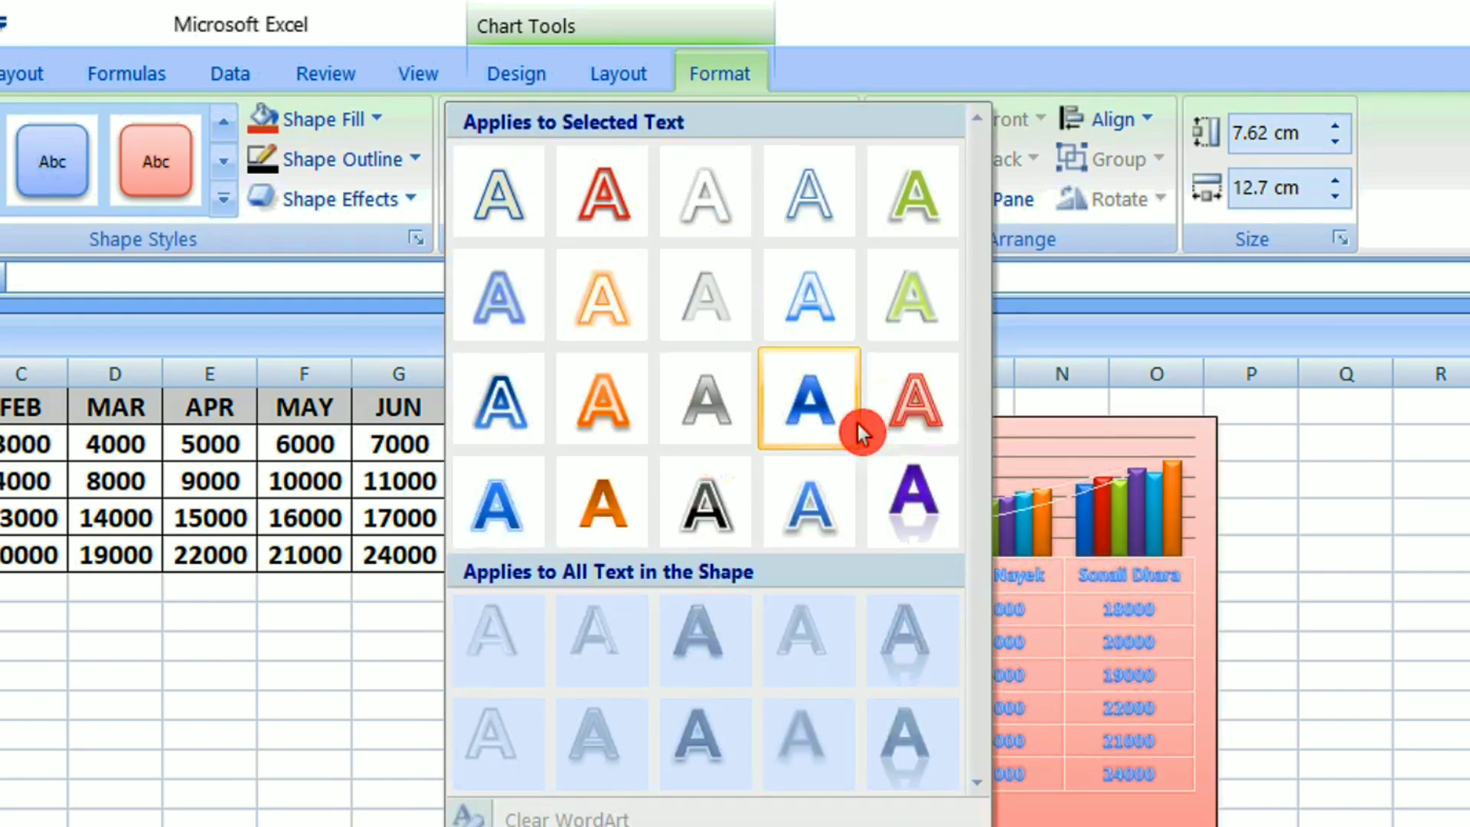
left_click(394, 573)
left_click(915, 507)
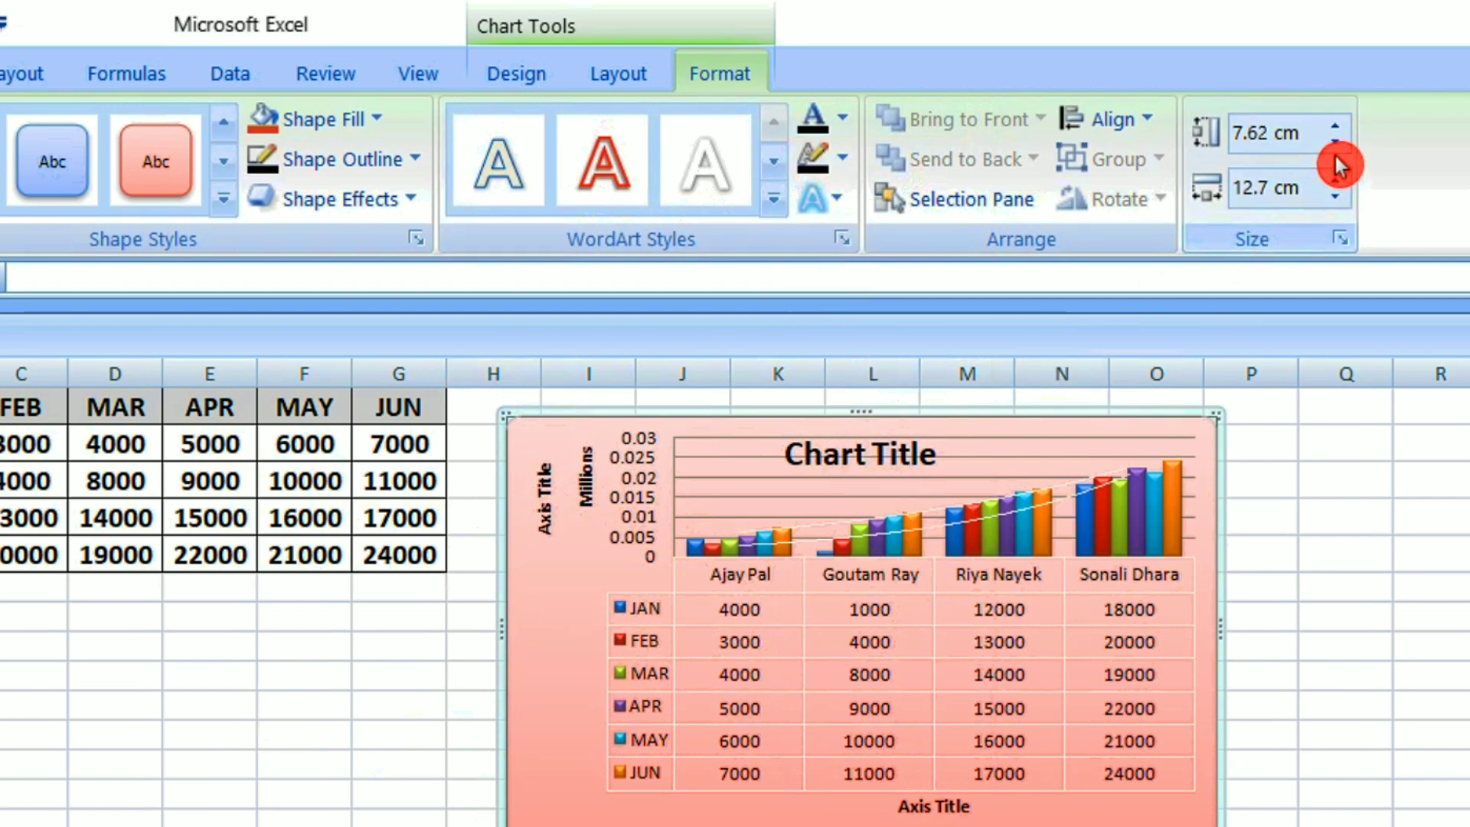
Set the chart's height to 8.2 cm and its width to 13.5 cm
left_click(1337, 125)
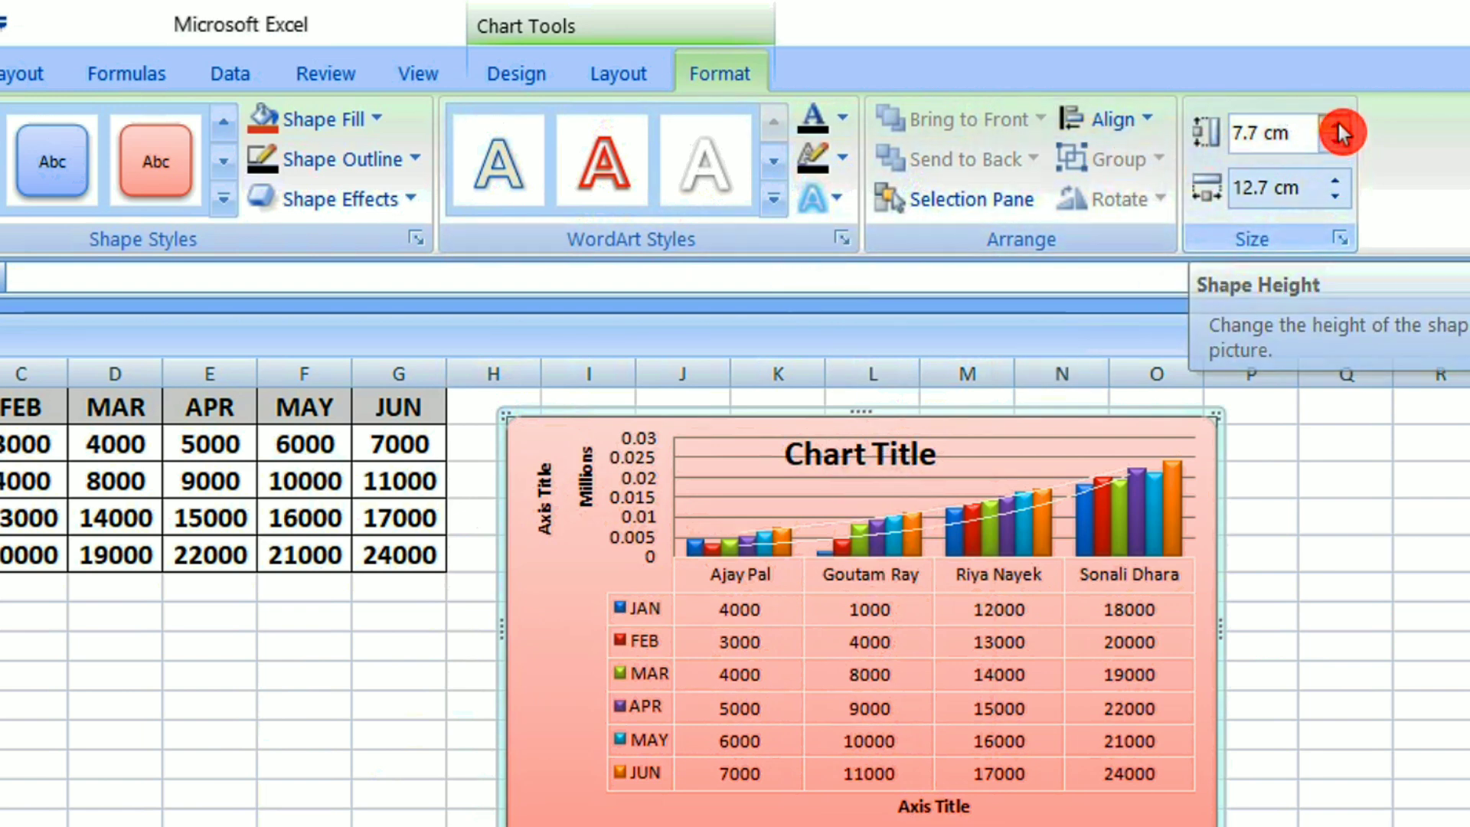
left_click(1337, 124)
left_click(1337, 125)
left_click(1337, 125)
left_click(1337, 125)
left_click(1337, 125)
left_click(1337, 183)
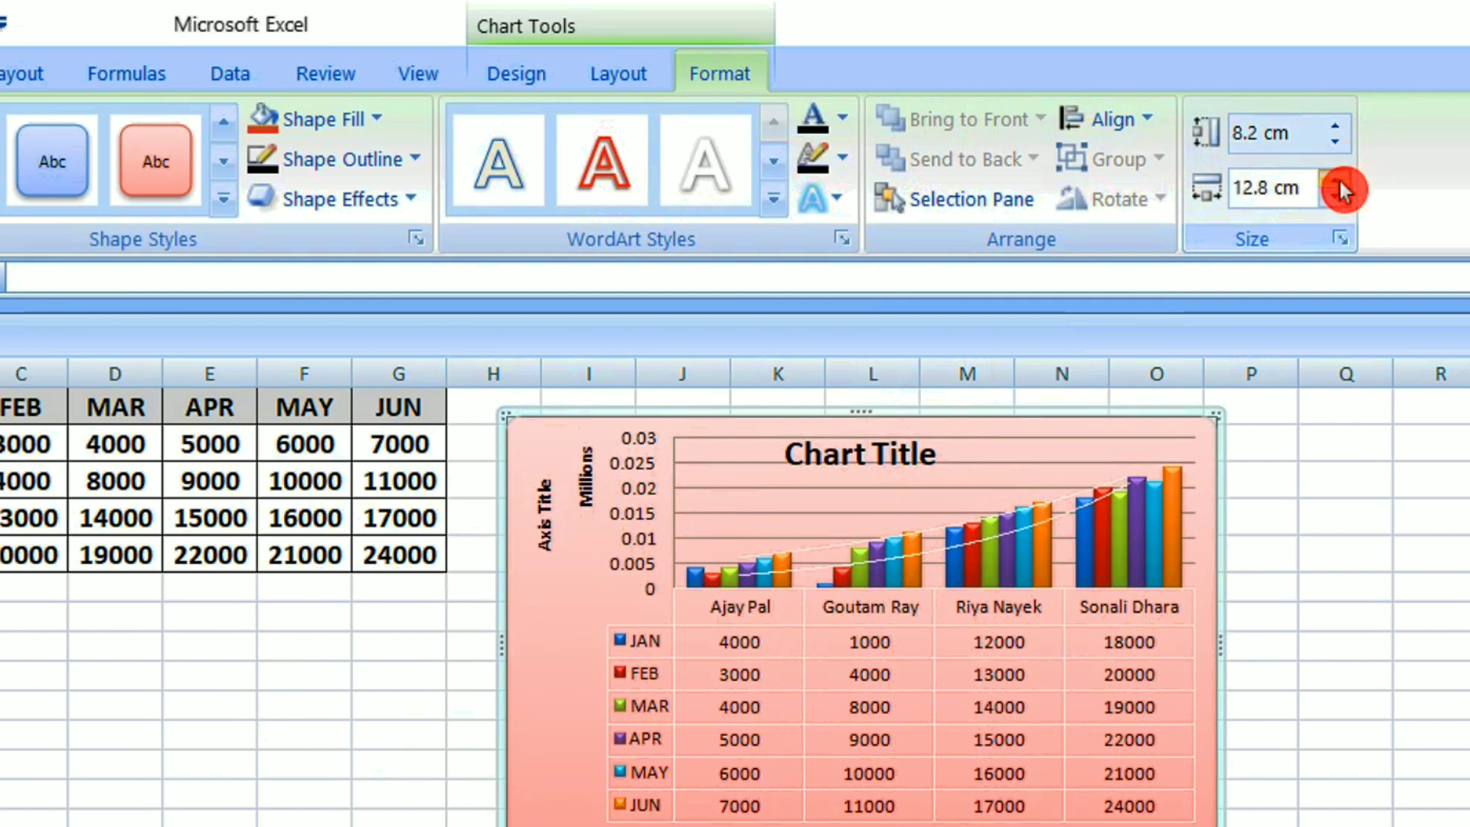
left_click(1337, 183)
left_click(1337, 182)
left_click(1340, 181)
left_click(1340, 181)
left_click(1340, 181)
left_click(1340, 180)
left_click(1340, 180)
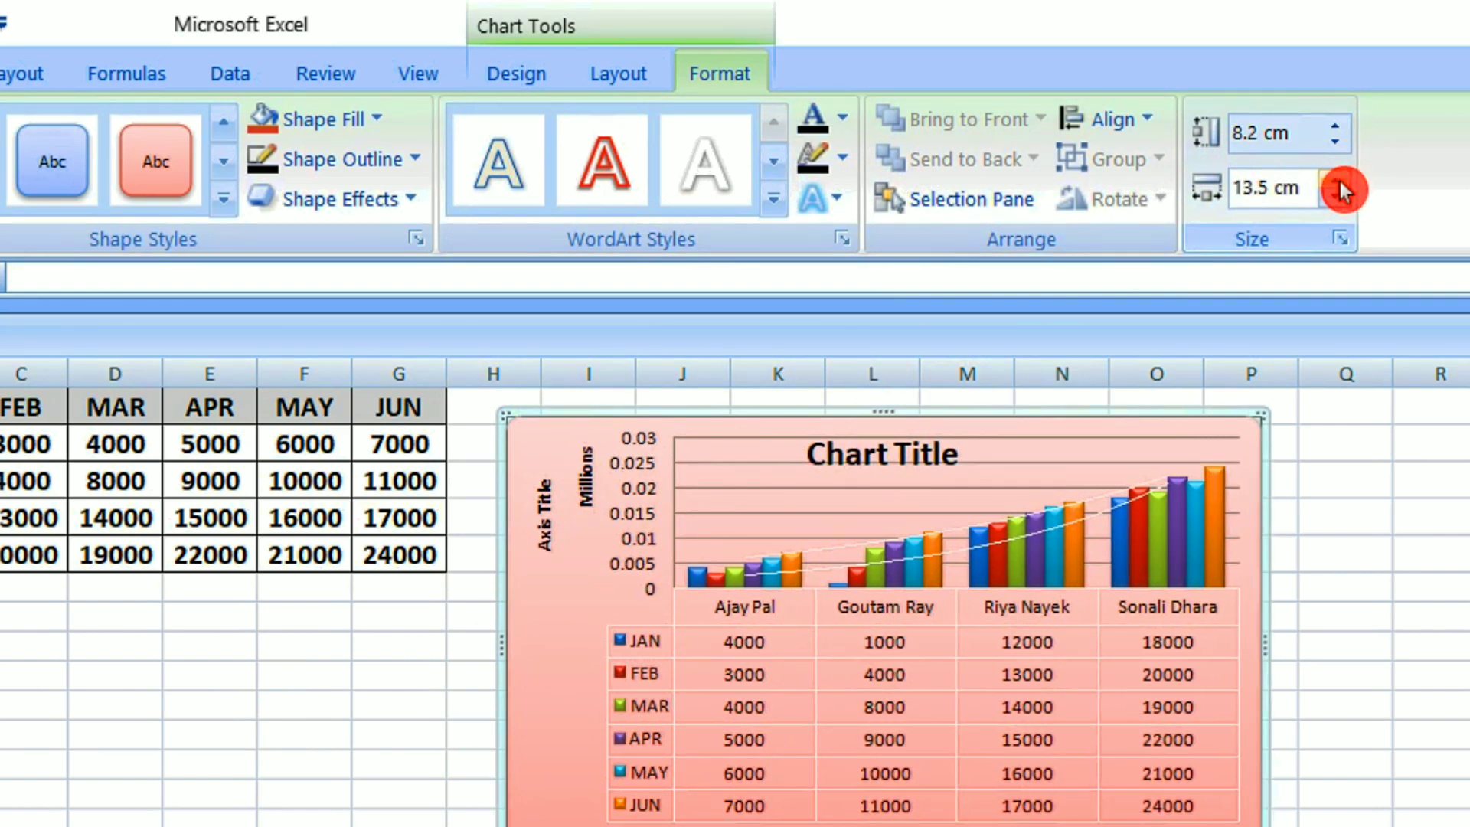
Reduce the chart's height to 7.8 cm and increase it again by several increments
left_click(1339, 142)
left_click(1338, 143)
left_click(1339, 142)
left_click(1339, 142)
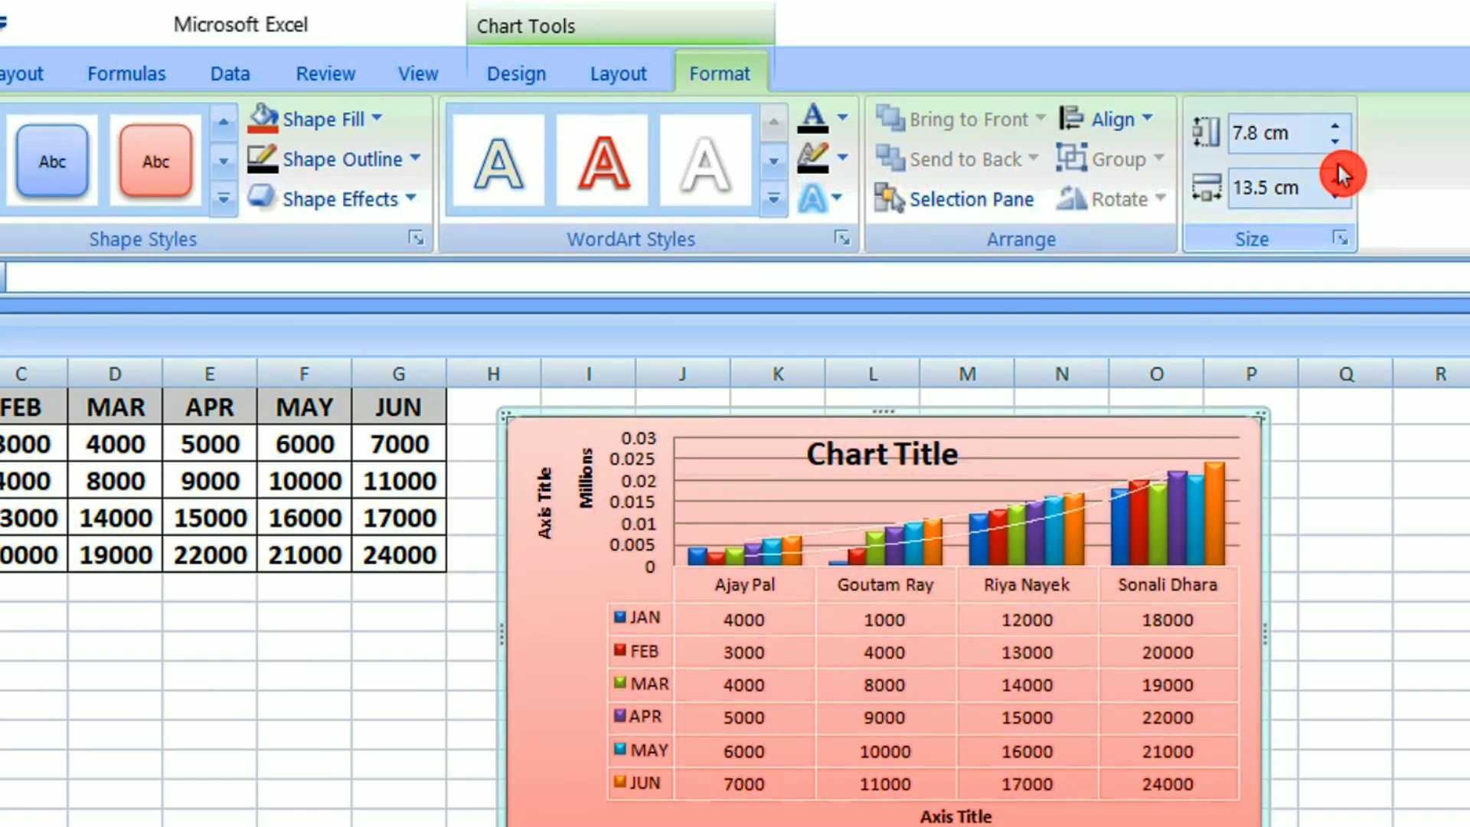
left_click(1341, 125)
left_click(1342, 125)
left_click(1342, 125)
left_click(1341, 126)
left_click(1341, 126)
left_click(1342, 125)
left_click(1341, 126)
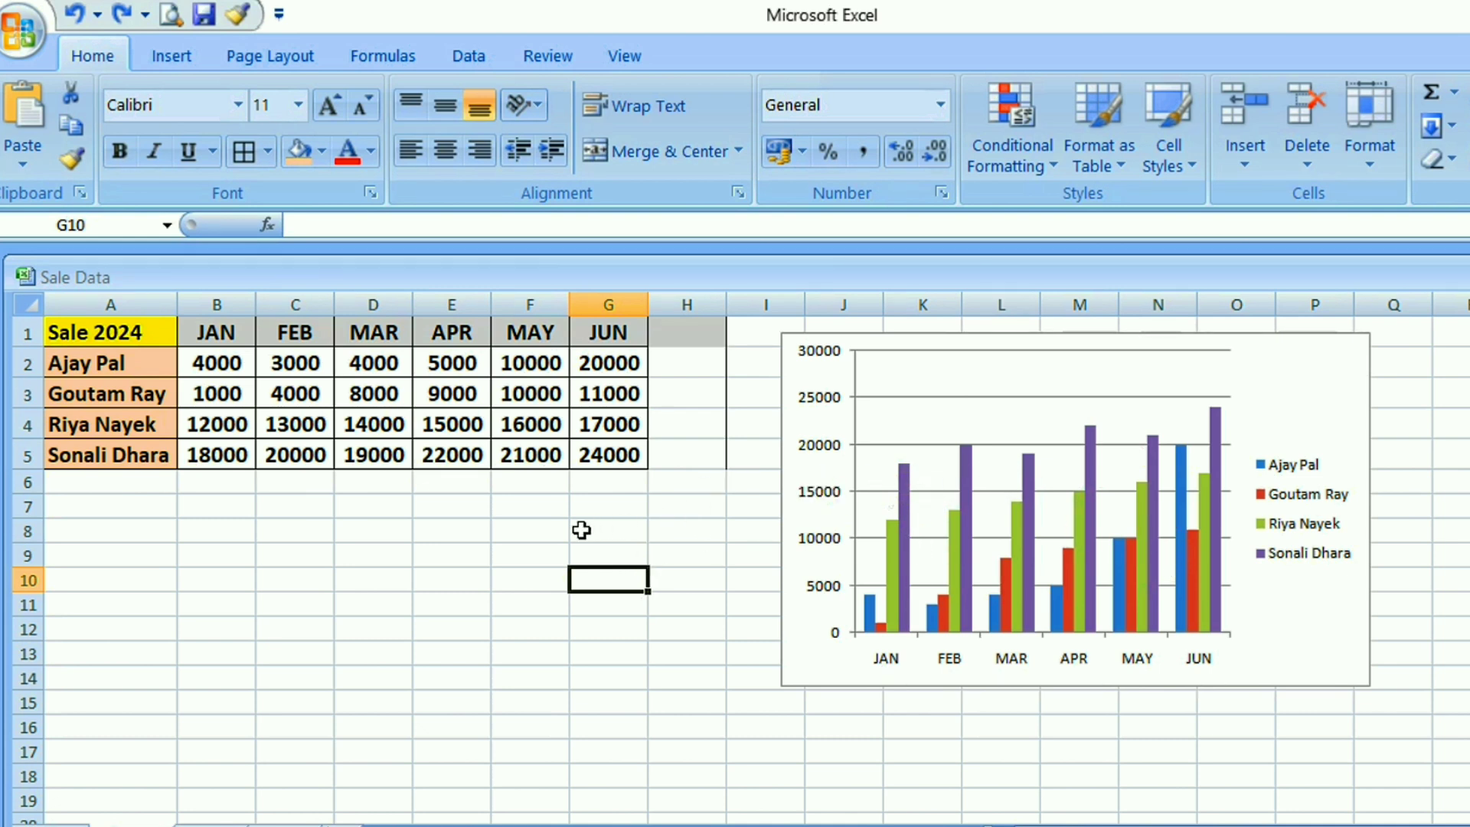
Create a default column chart from A1:G5 and place it, reduced in size, below the data table
left_click_drag(115, 331, 605, 457)
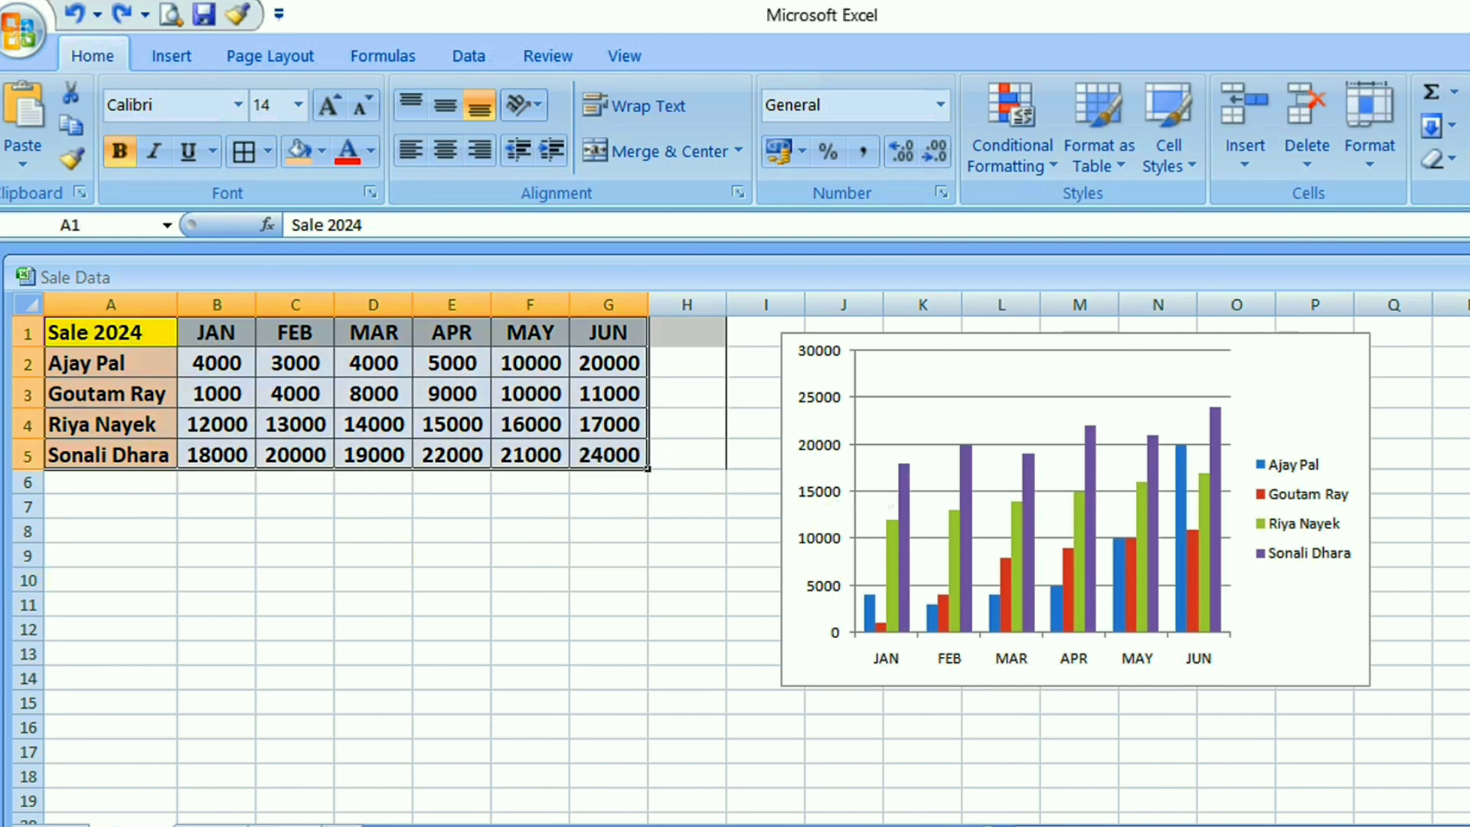
key("alt+F1")
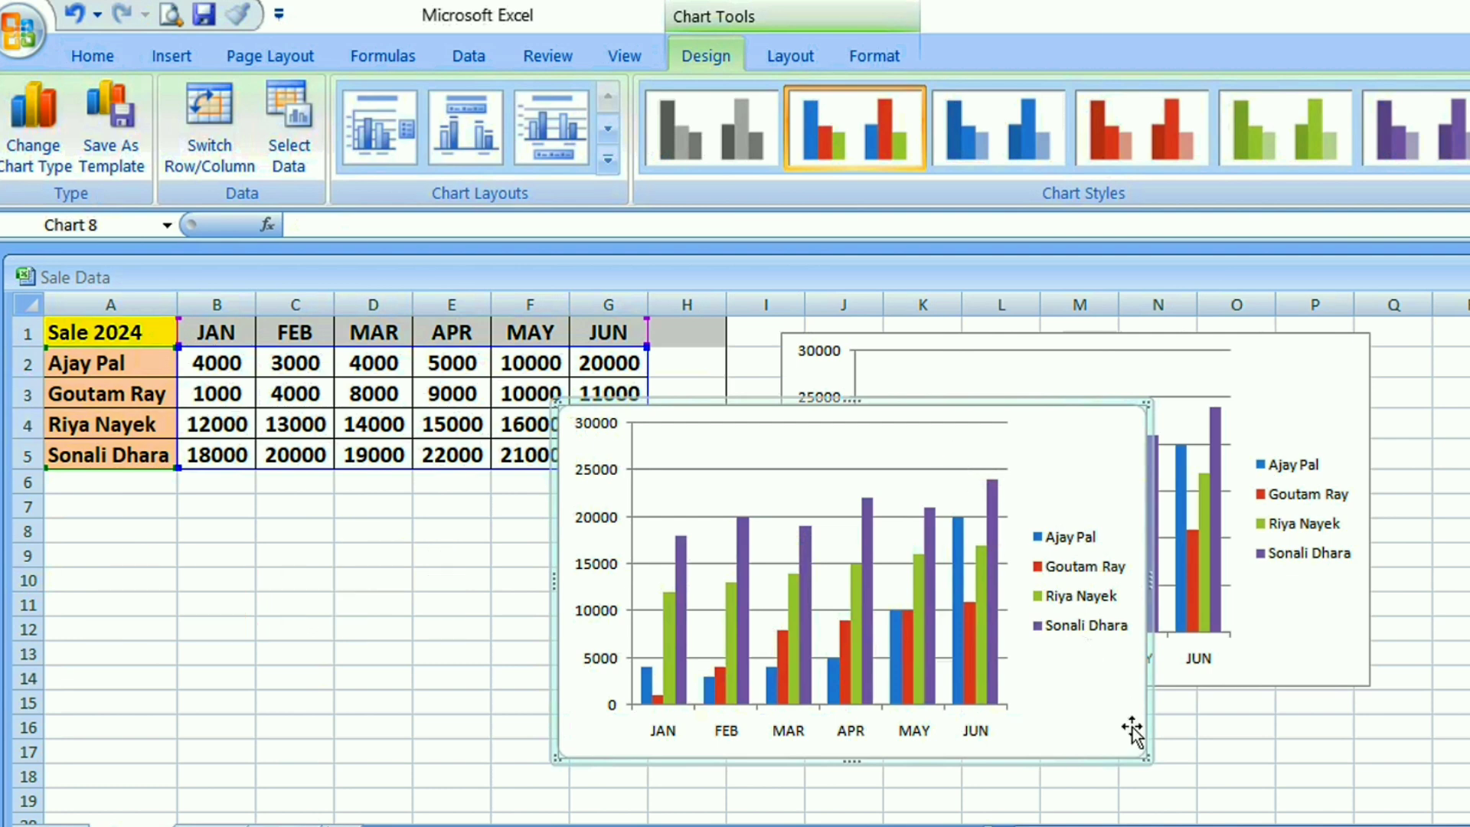
left_click_drag(1144, 756, 1054, 657)
left_click_drag(986, 447, 607, 539)
left_click(787, 707)
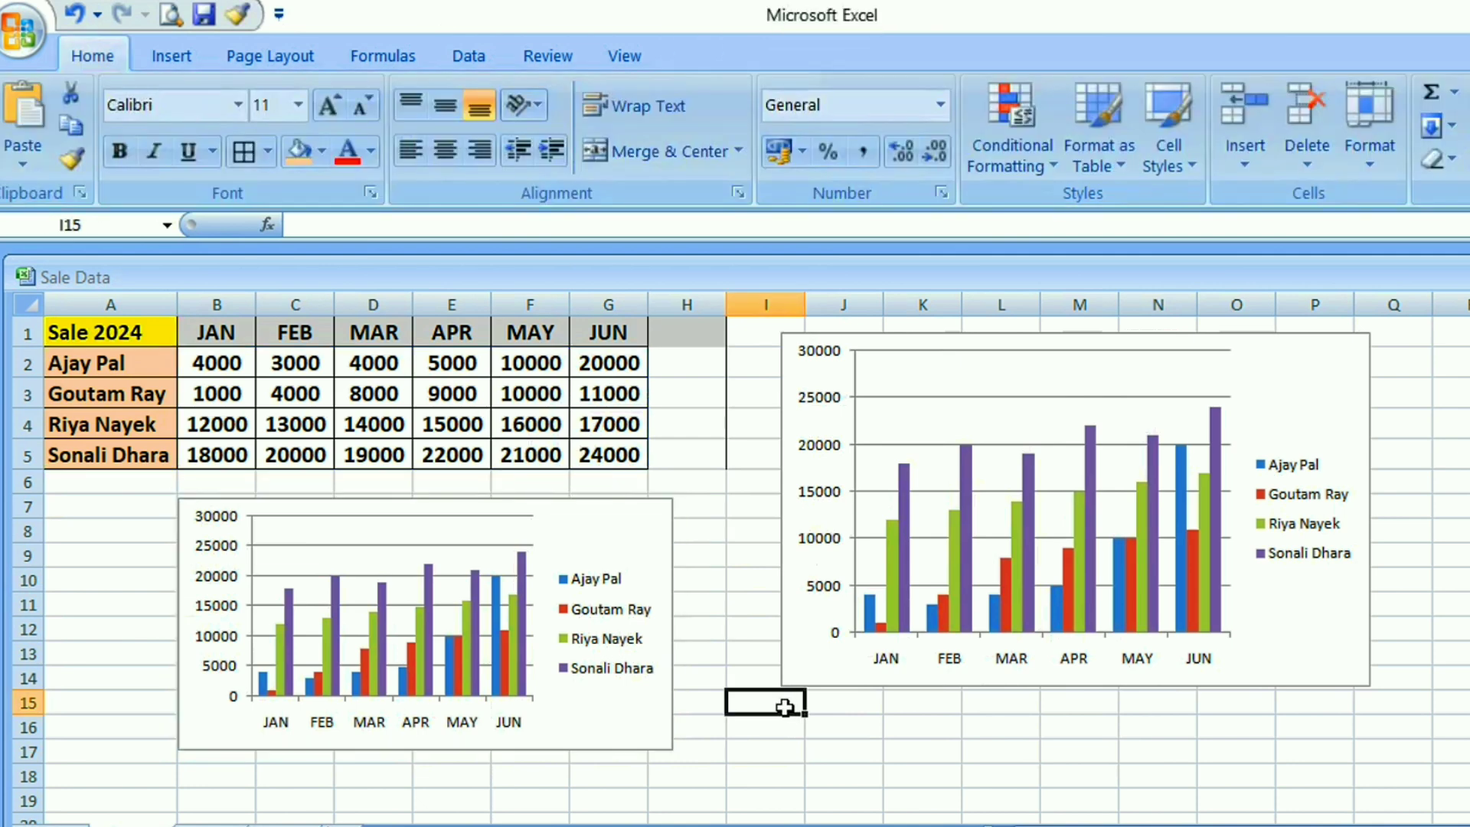
Paste the JUL column from the clipboard history into the sales table, starting at cell H1
left_click(741, 602)
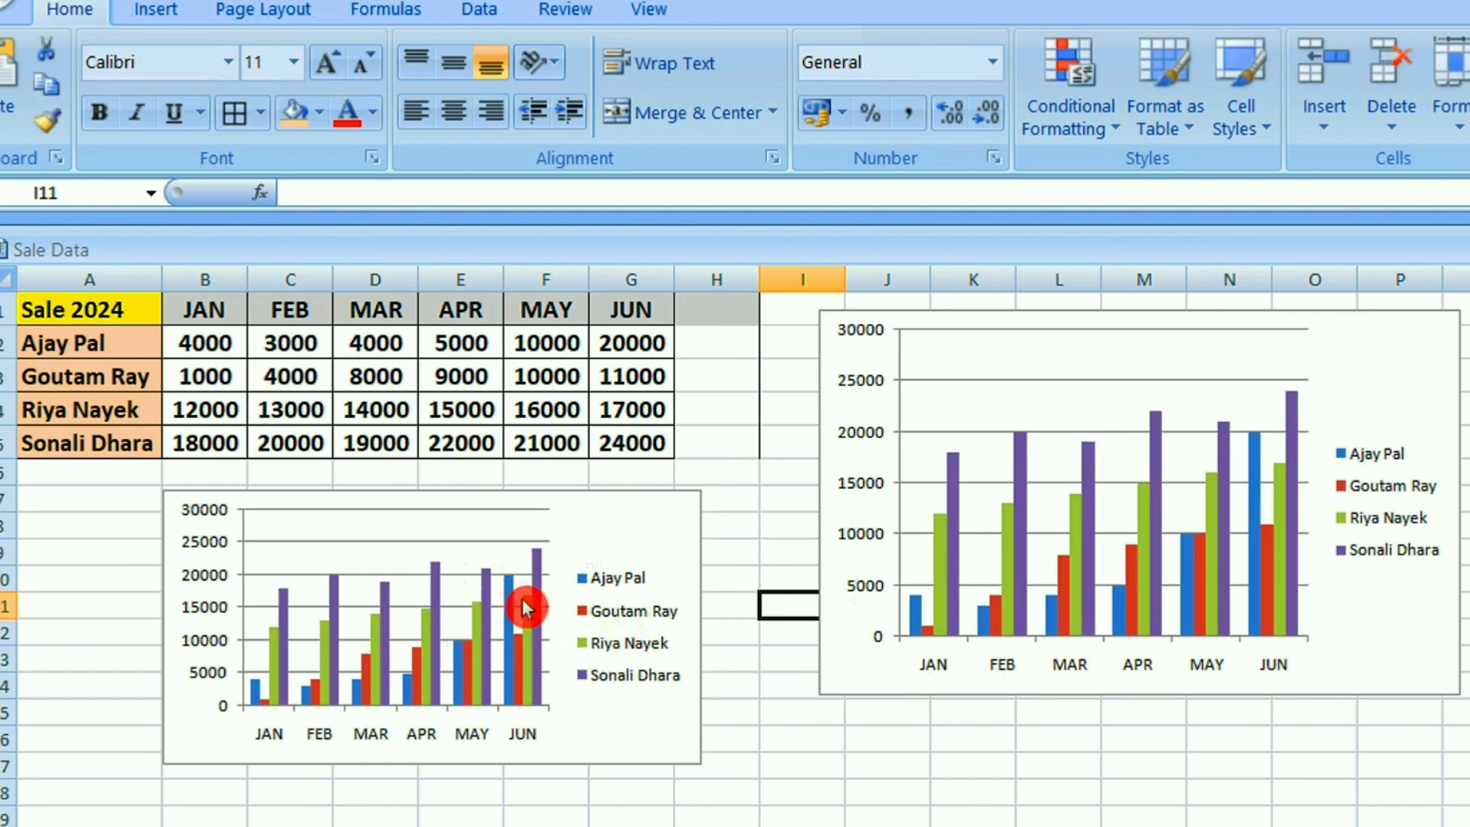
left_click(713, 310)
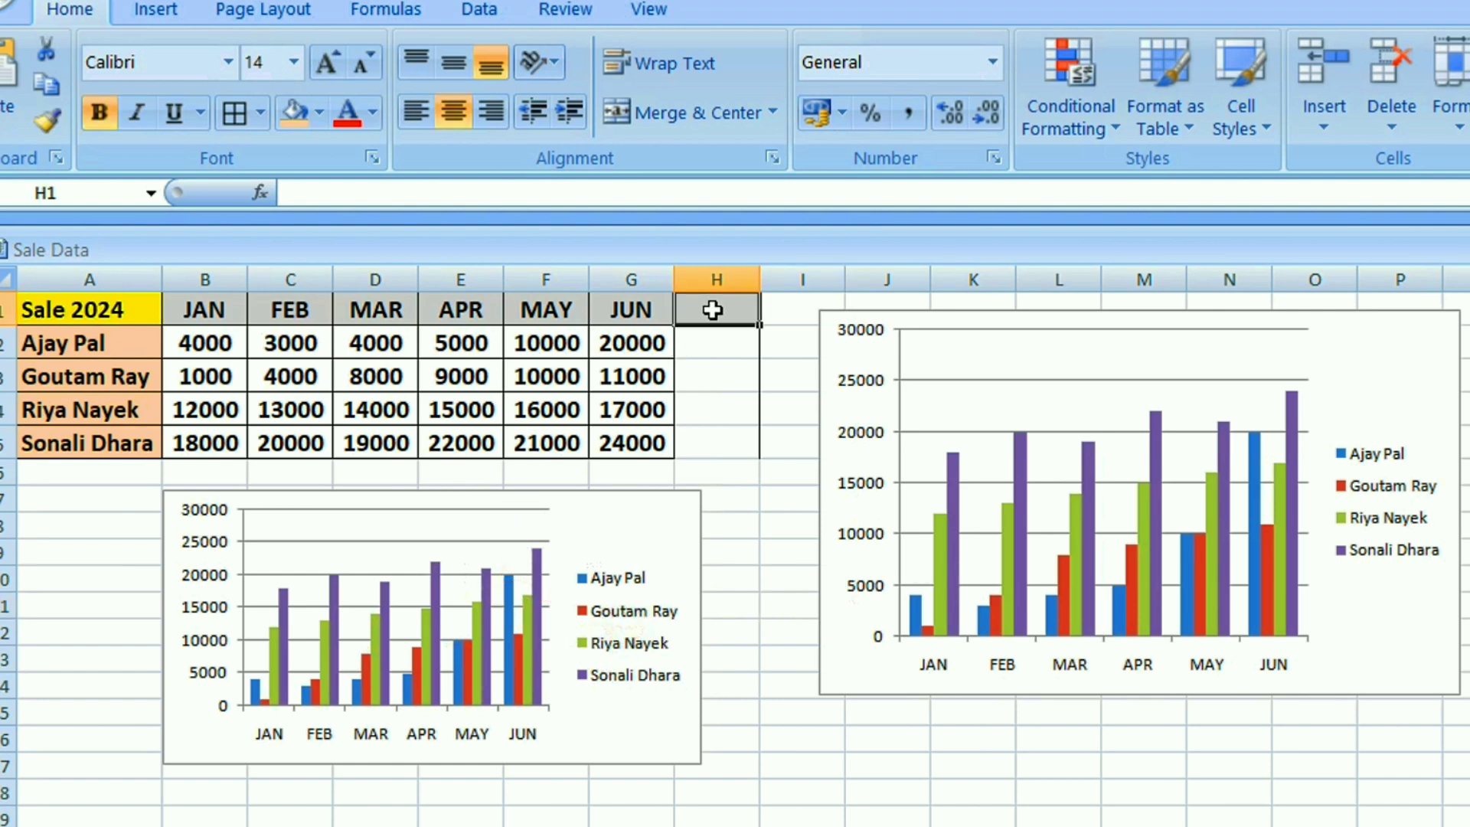
left_click(52, 155)
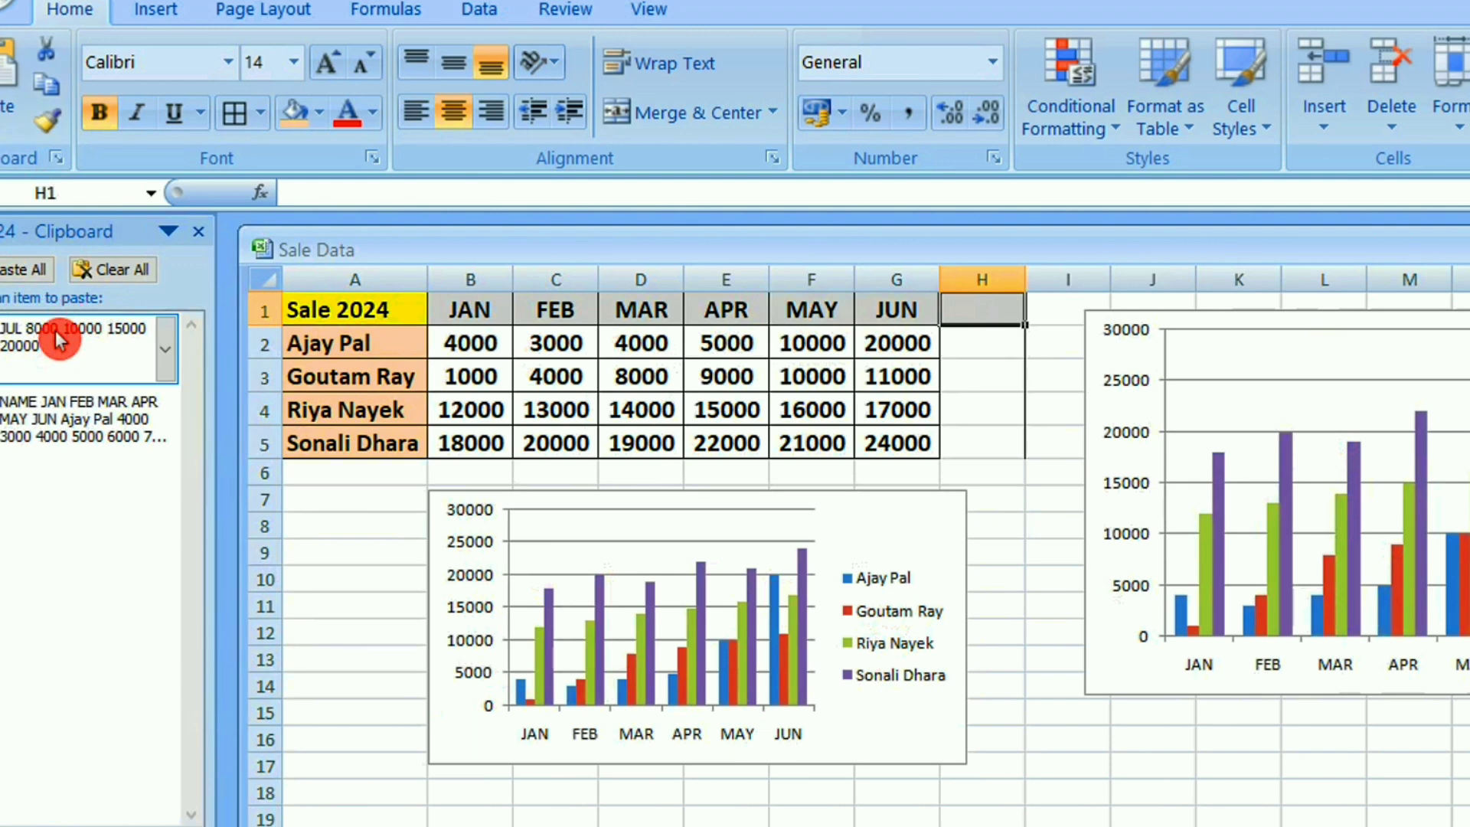
left_click(56, 331)
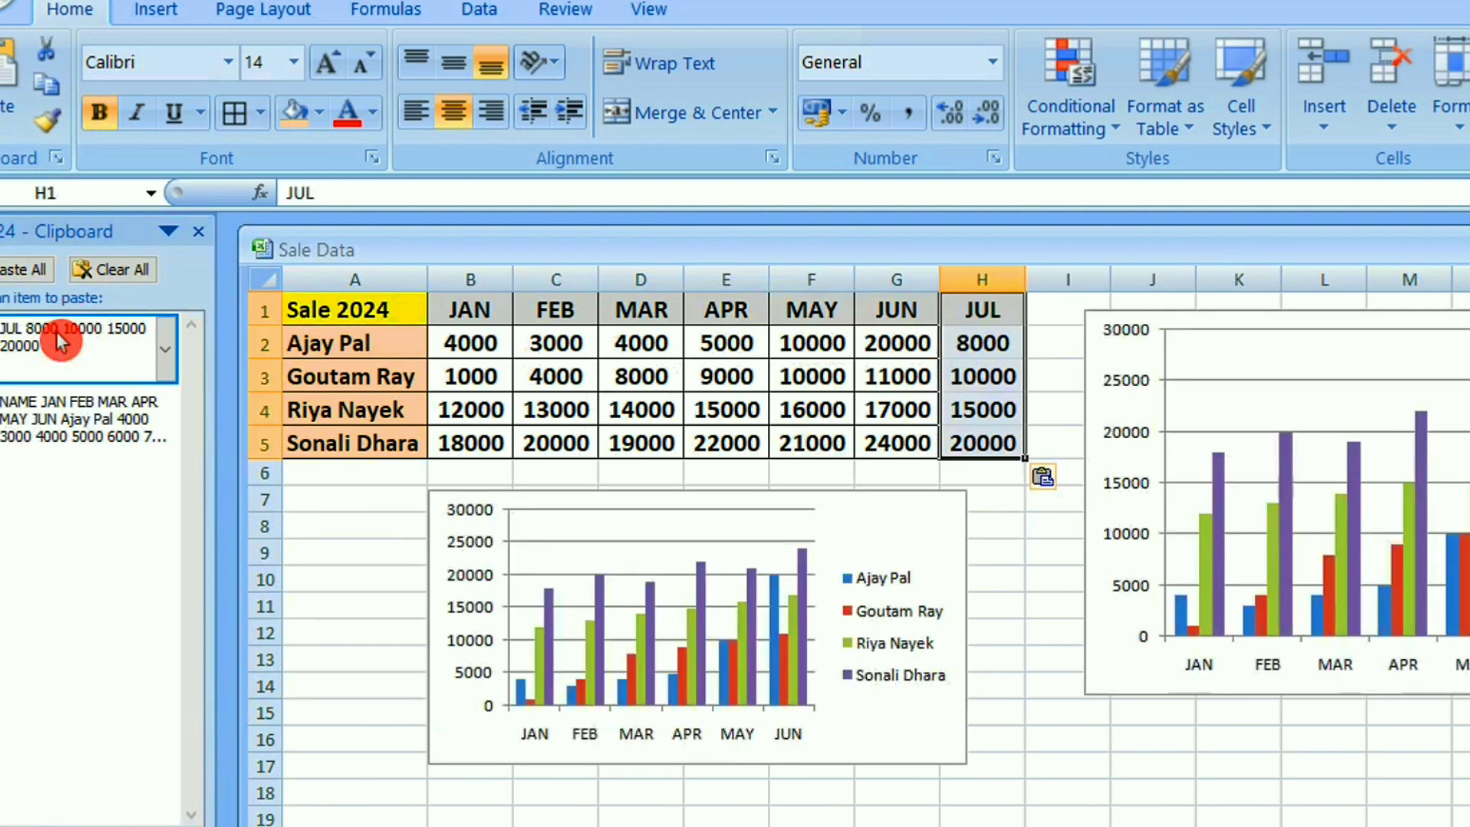
left_click(197, 233)
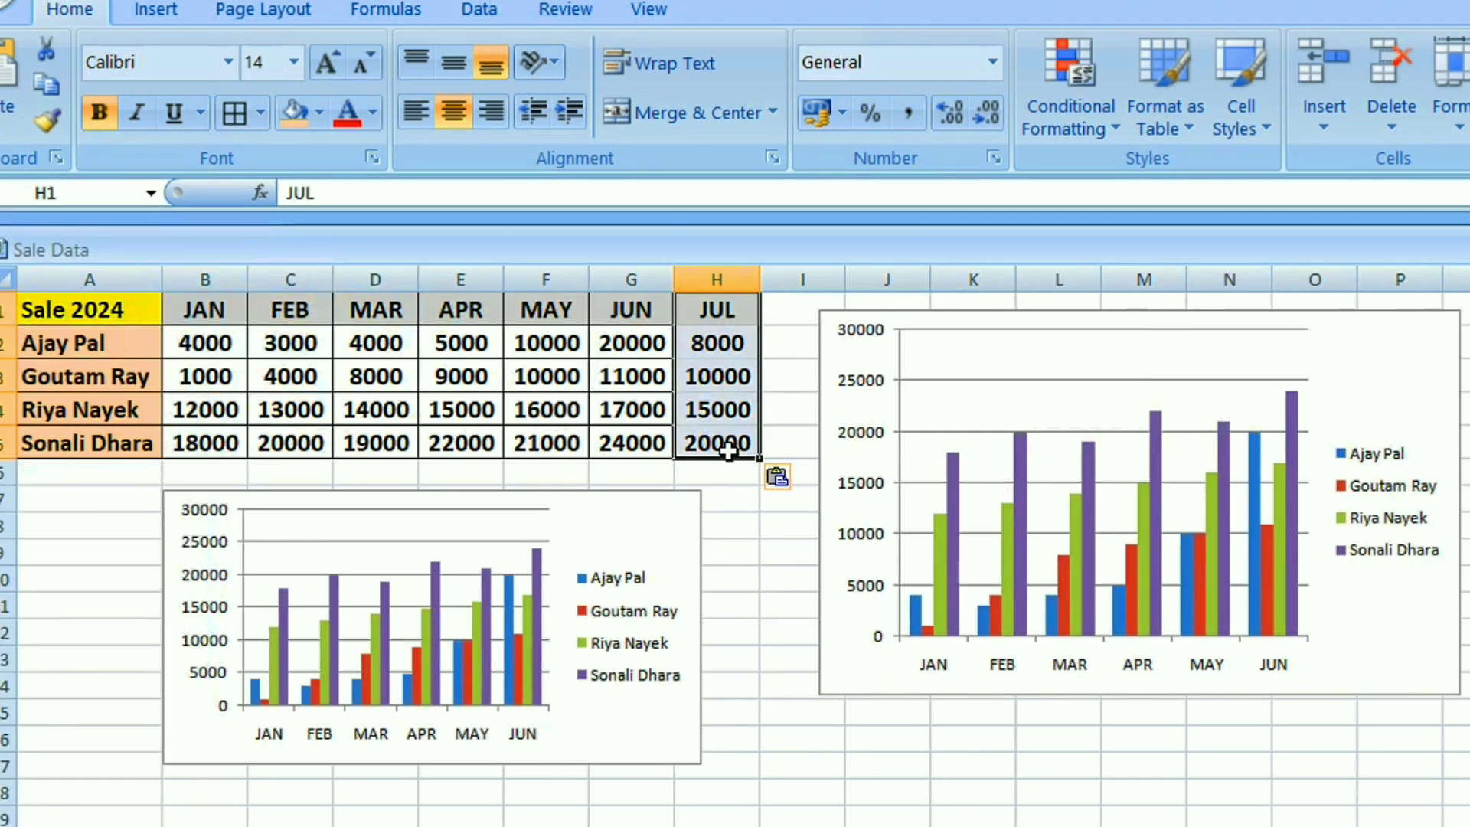
left_click(740, 549)
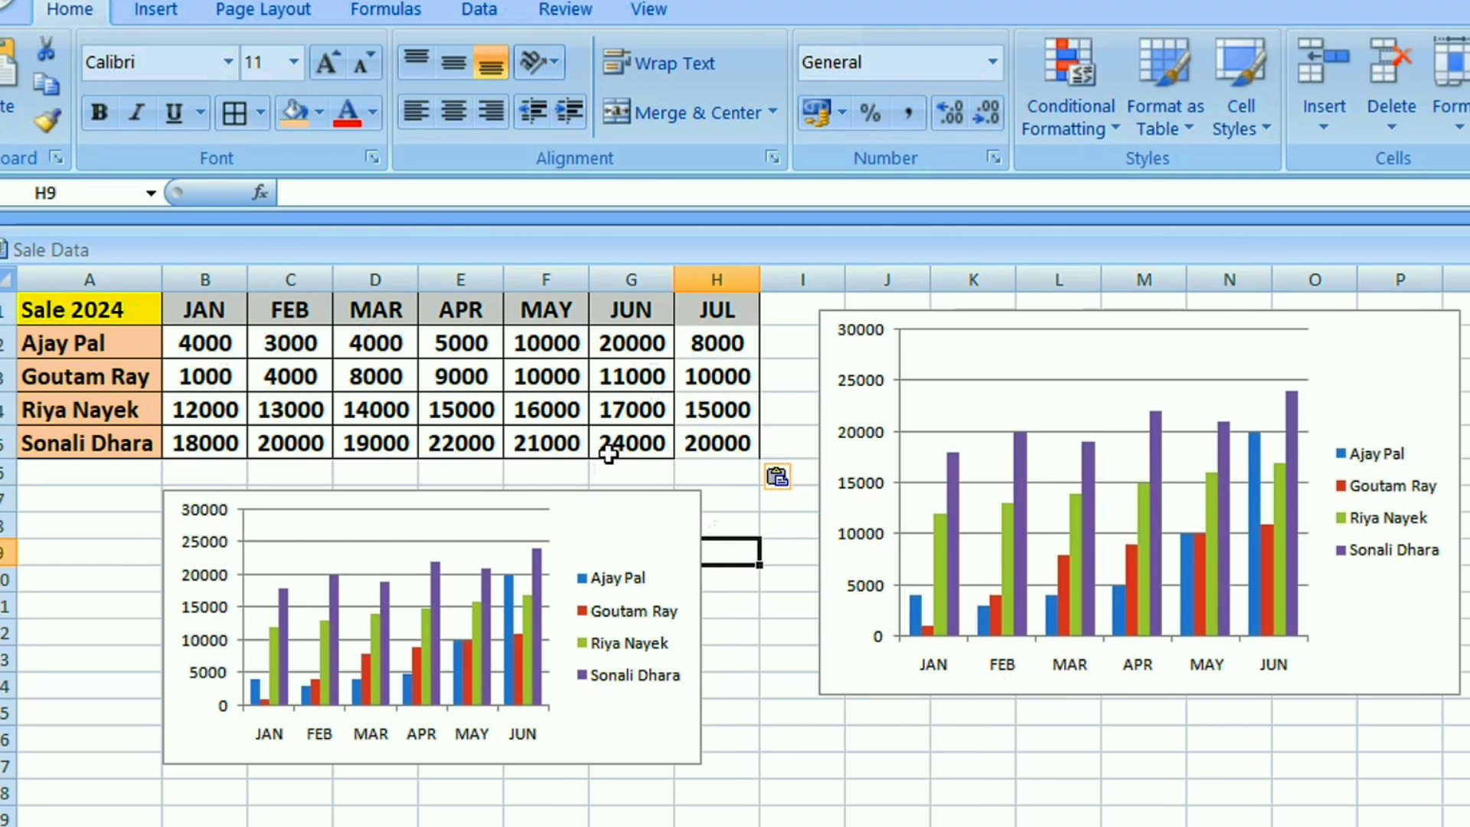
left_click(441, 584)
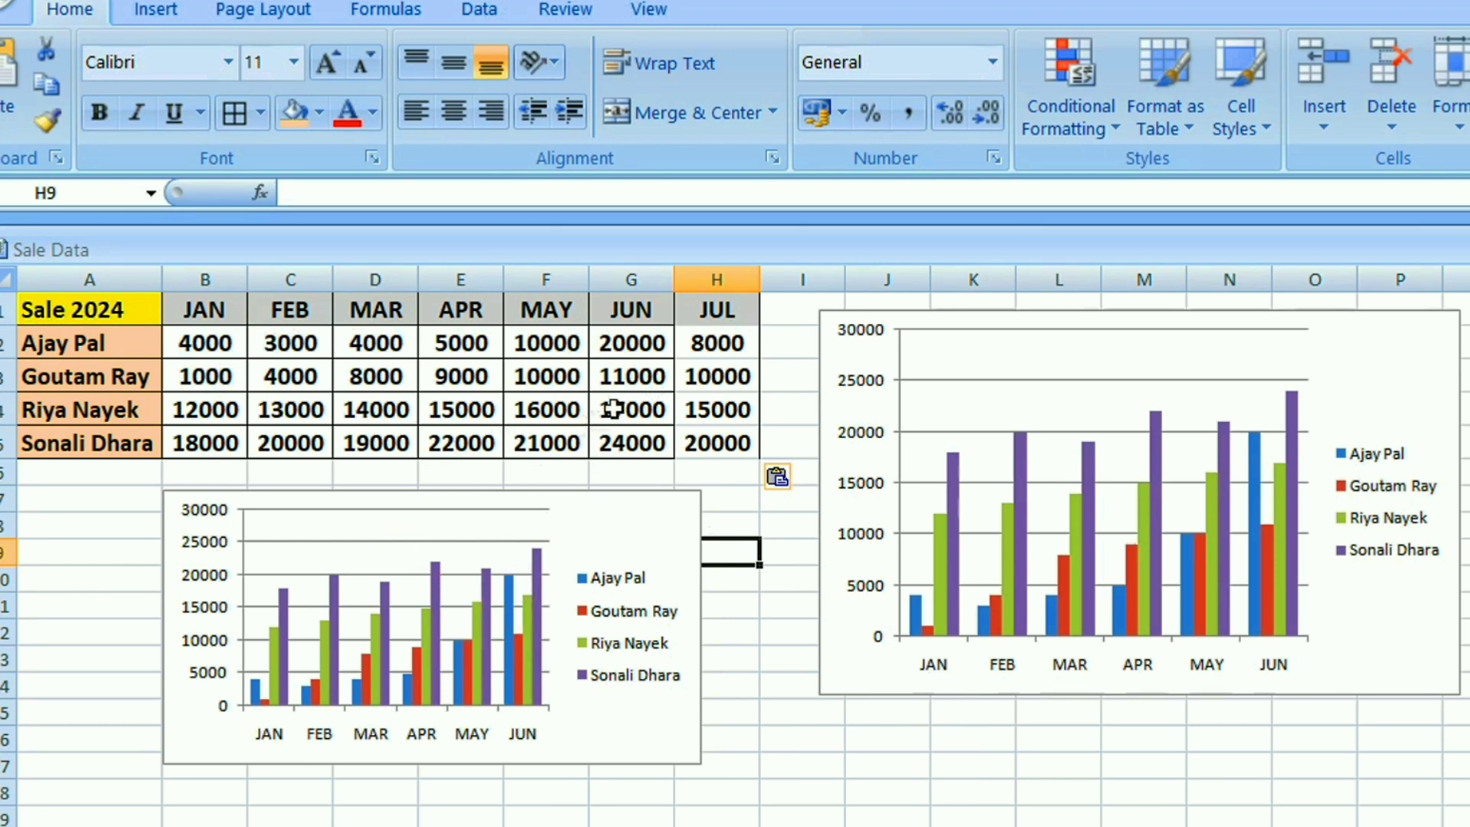
Copy the JUL data in H1:H5 and paste it into the smaller chart below the table
left_click_drag(715, 308, 734, 446)
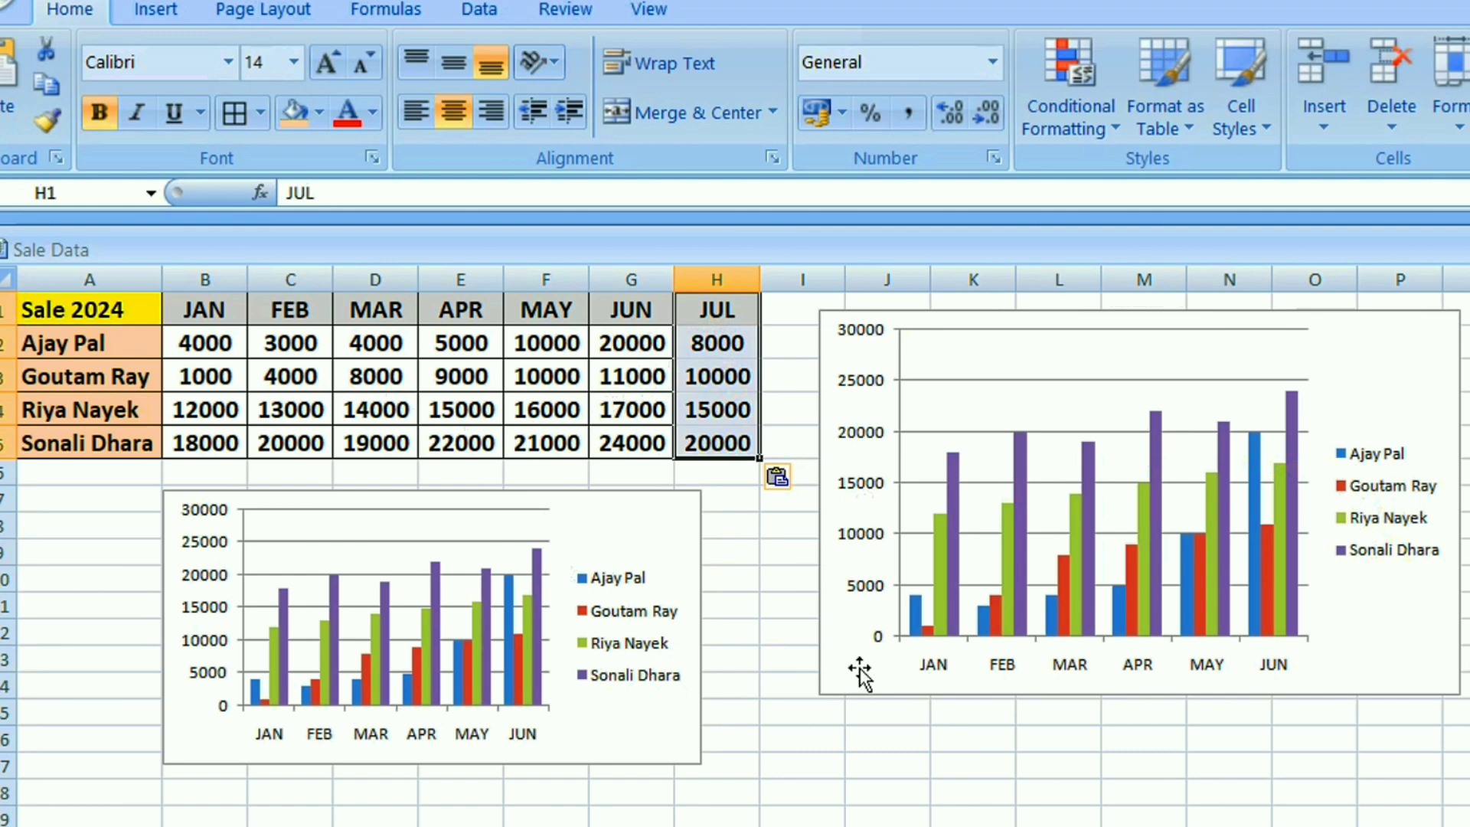
key("ctrl+c")
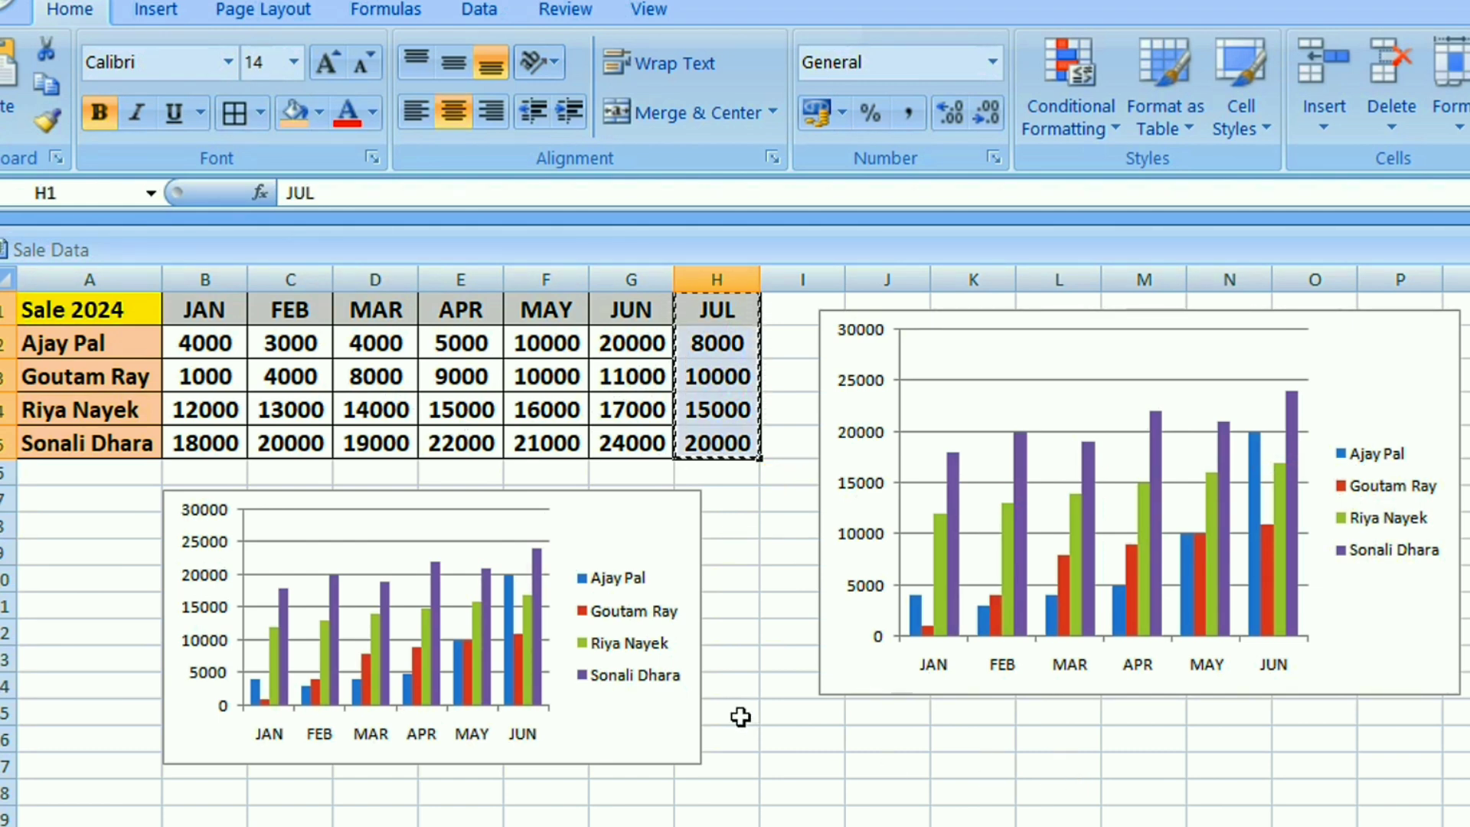
left_click(623, 728)
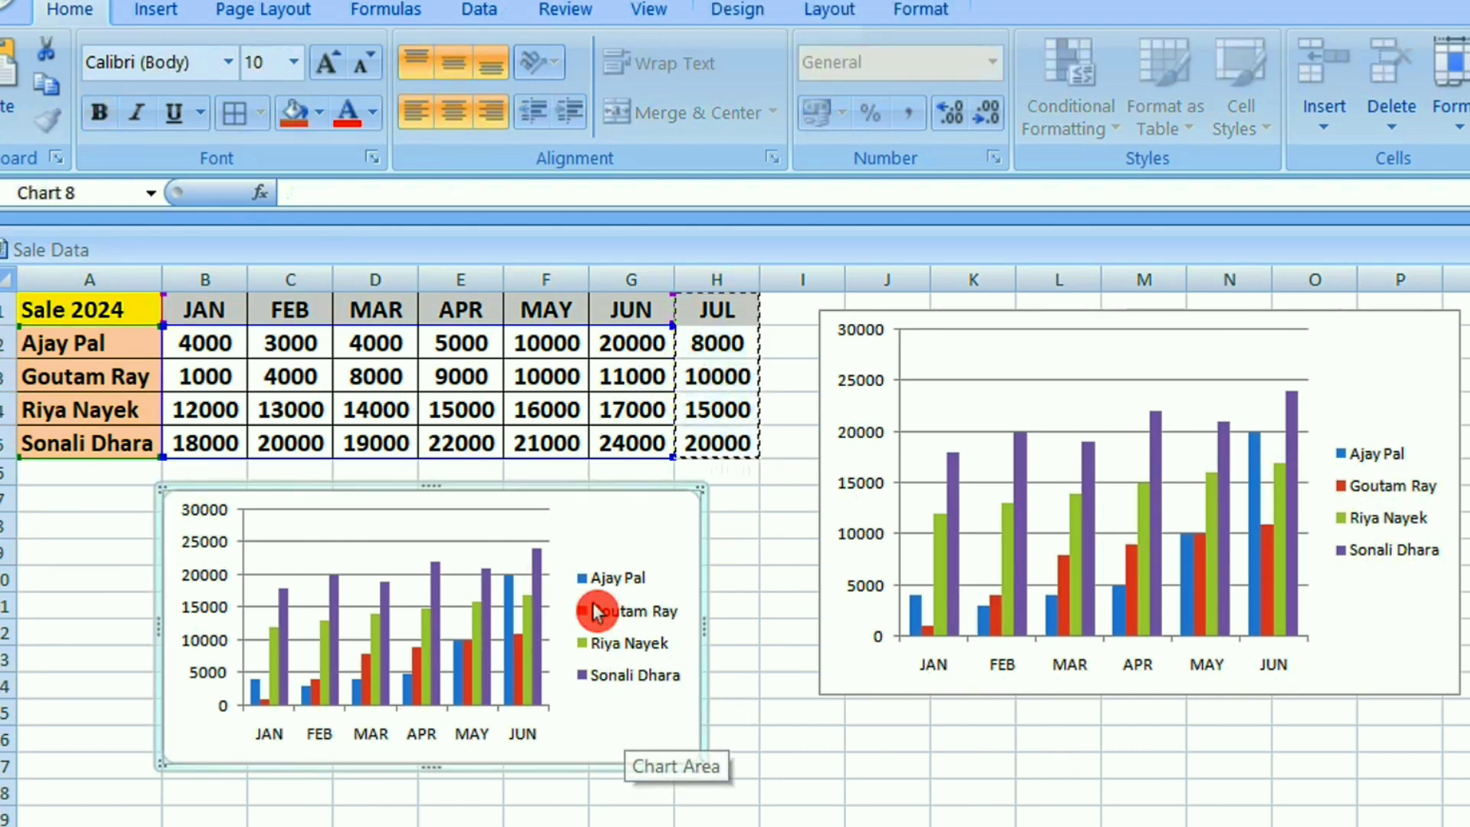
mouse_move(899, 826)
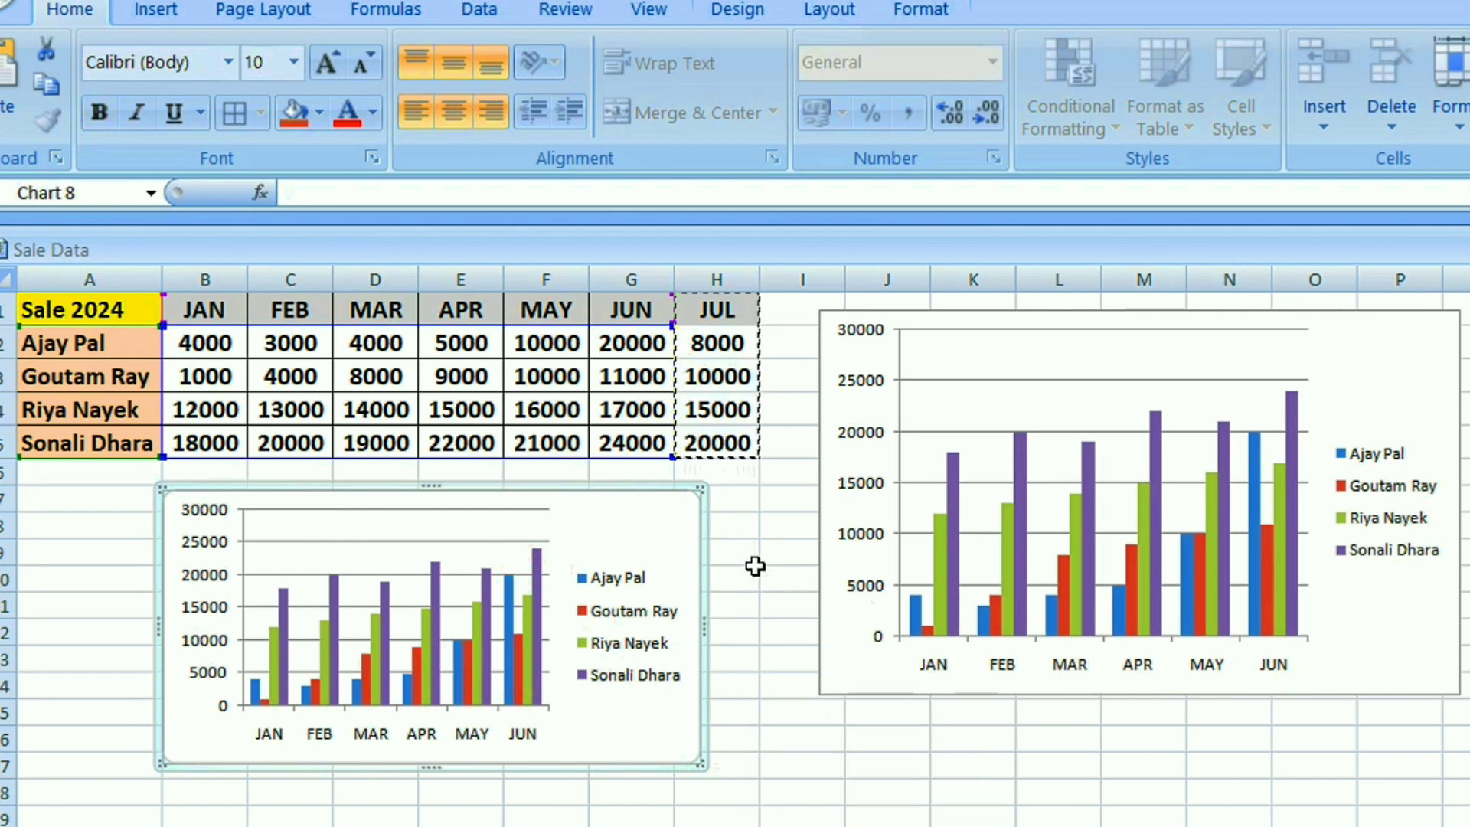
key("ctrl+v")
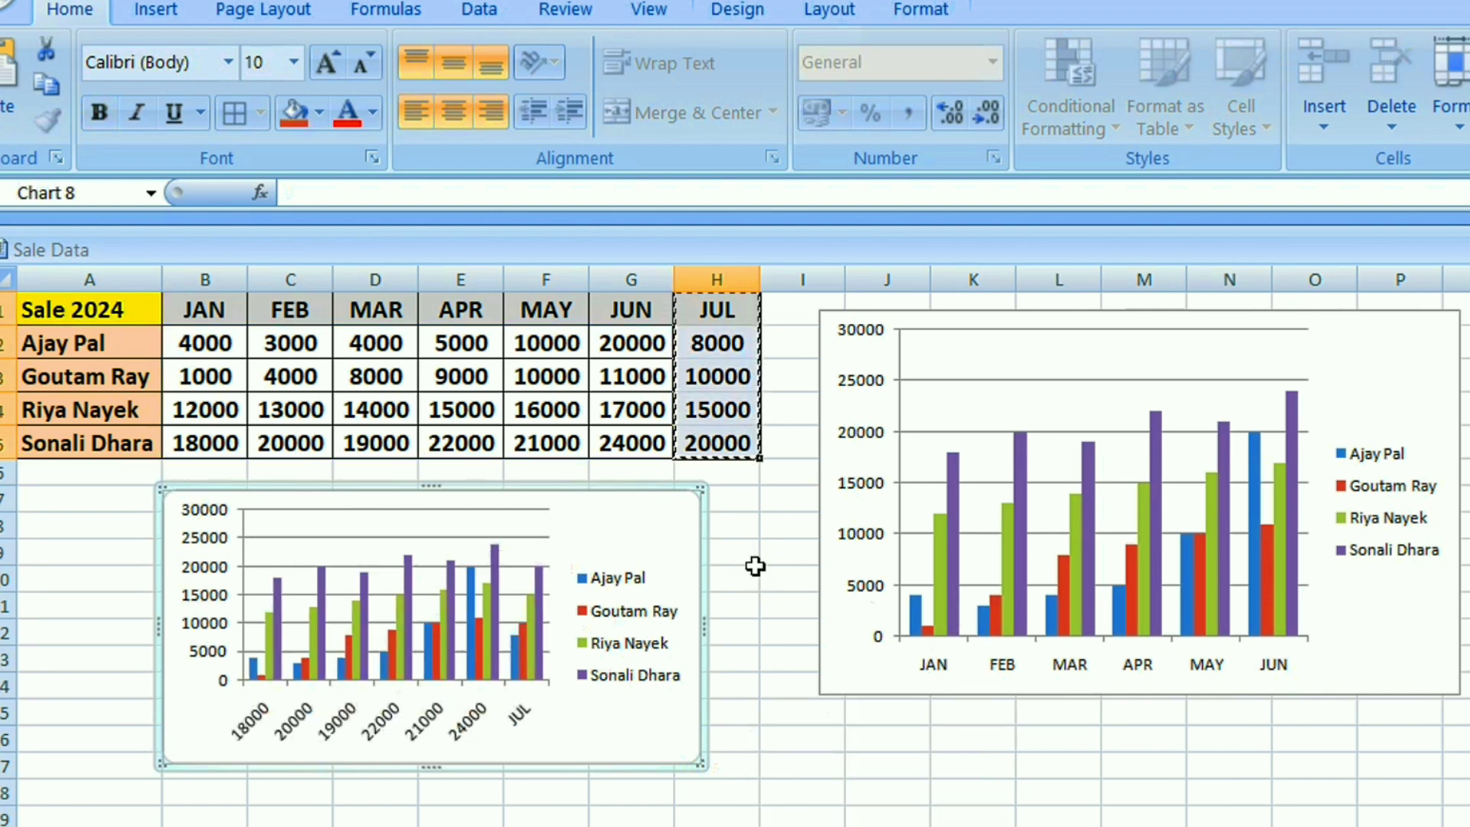
left_click(502, 728)
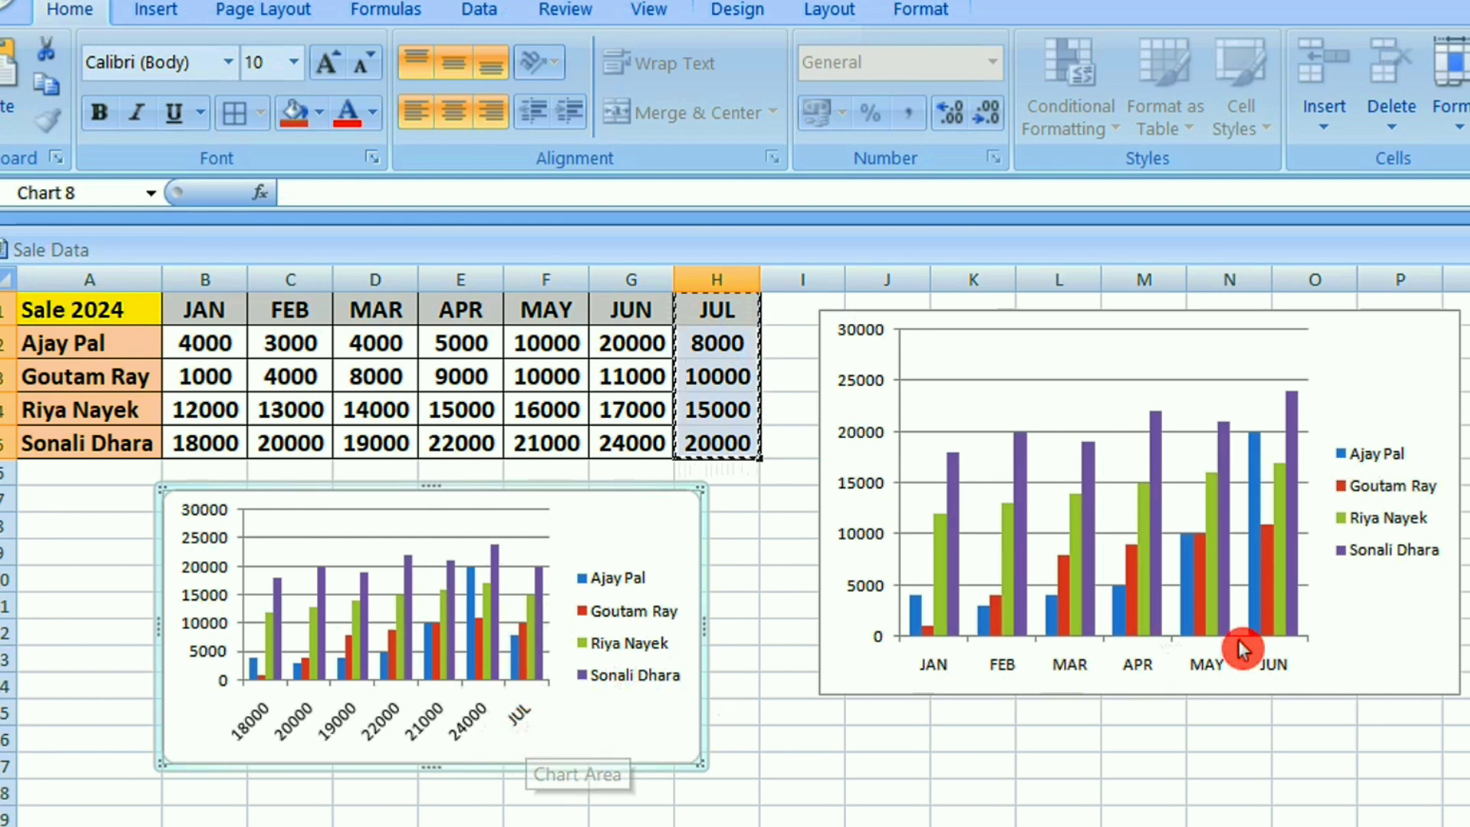
Change the JUL sales value in cell H2 to 20000
left_click(520, 729)
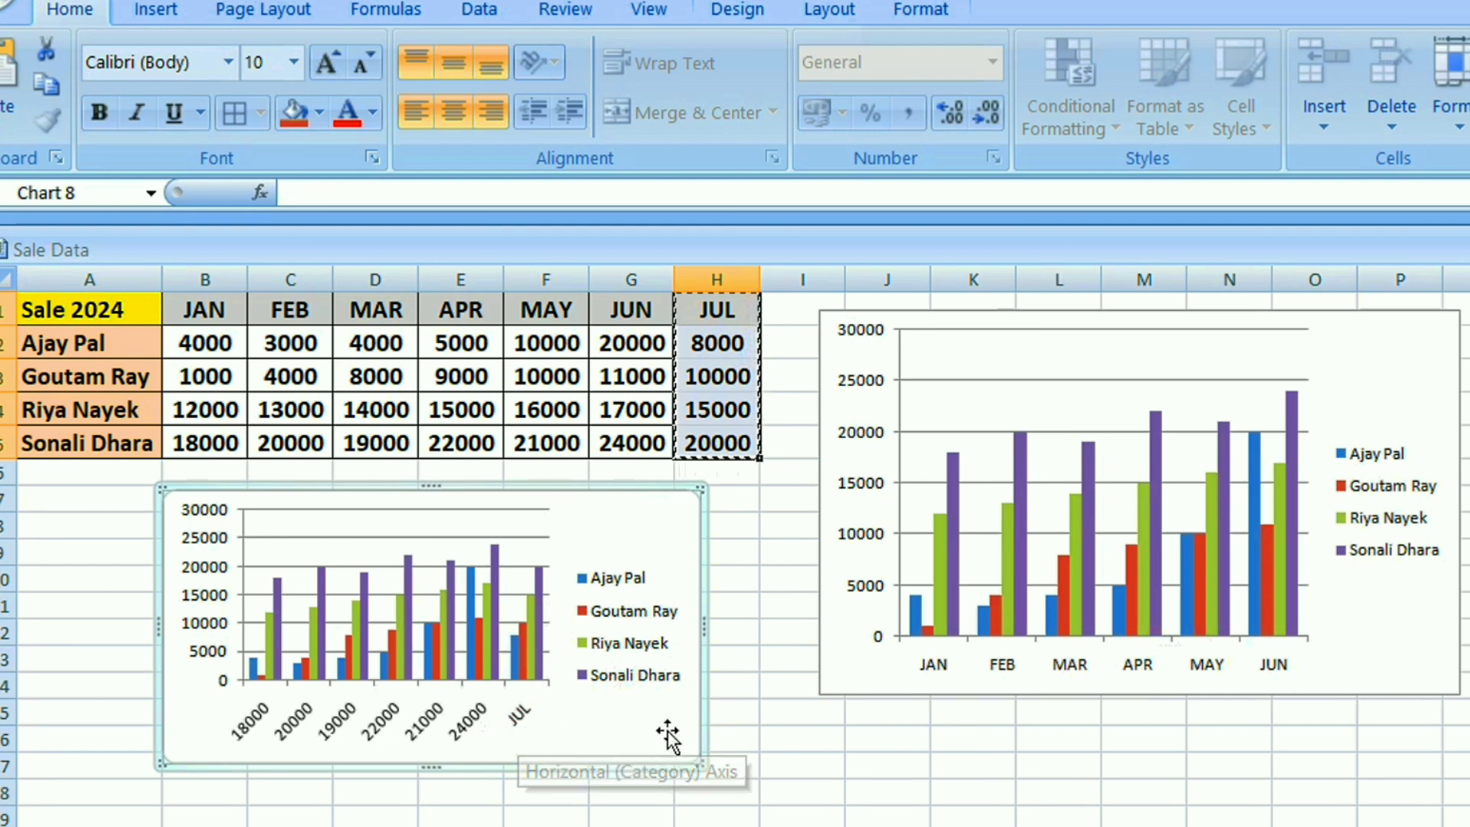
left_click(632, 346)
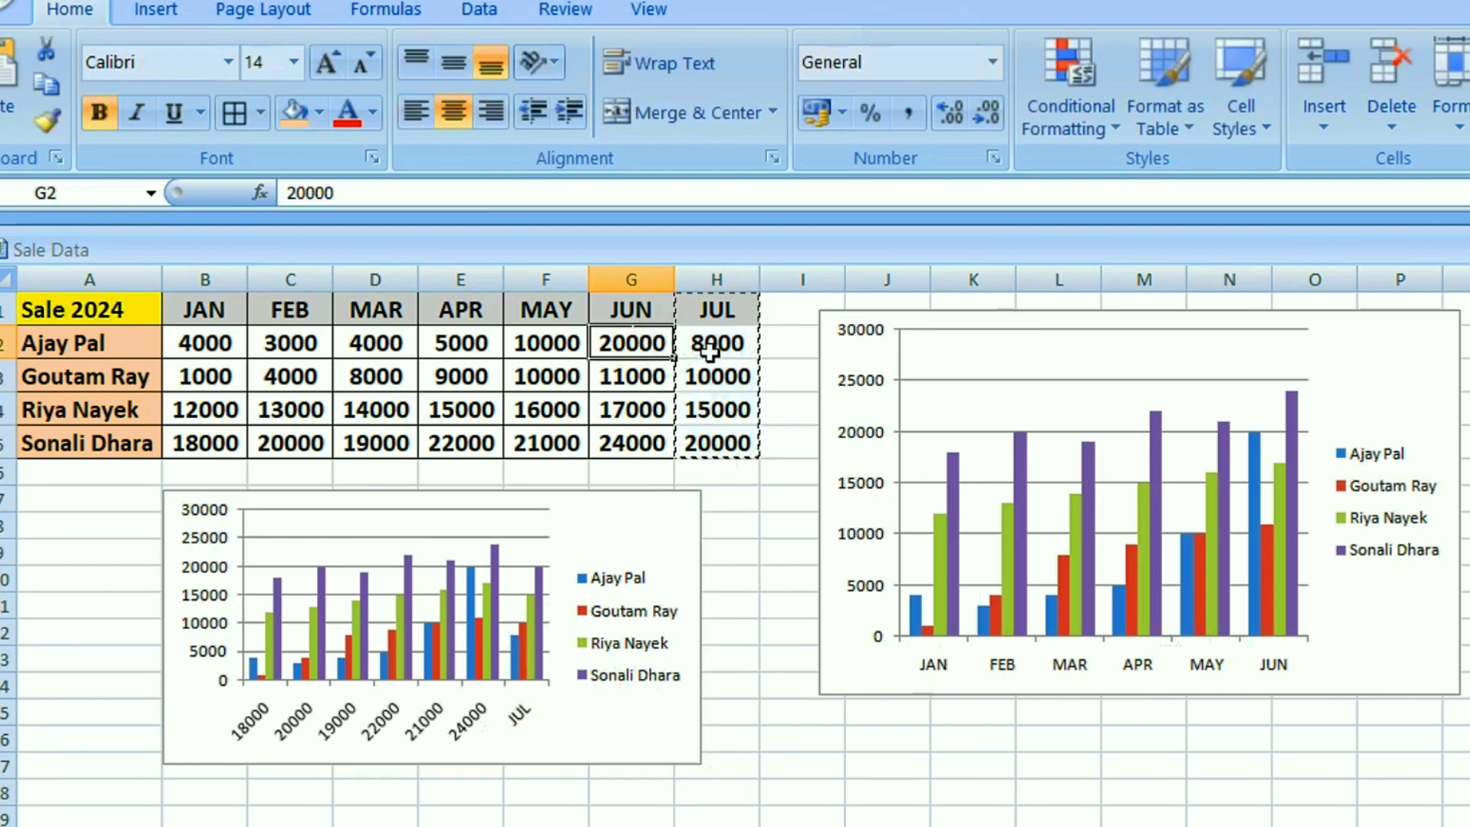
left_click(707, 343)
double_click(705, 343)
left_click(717, 443)
left_click(724, 345)
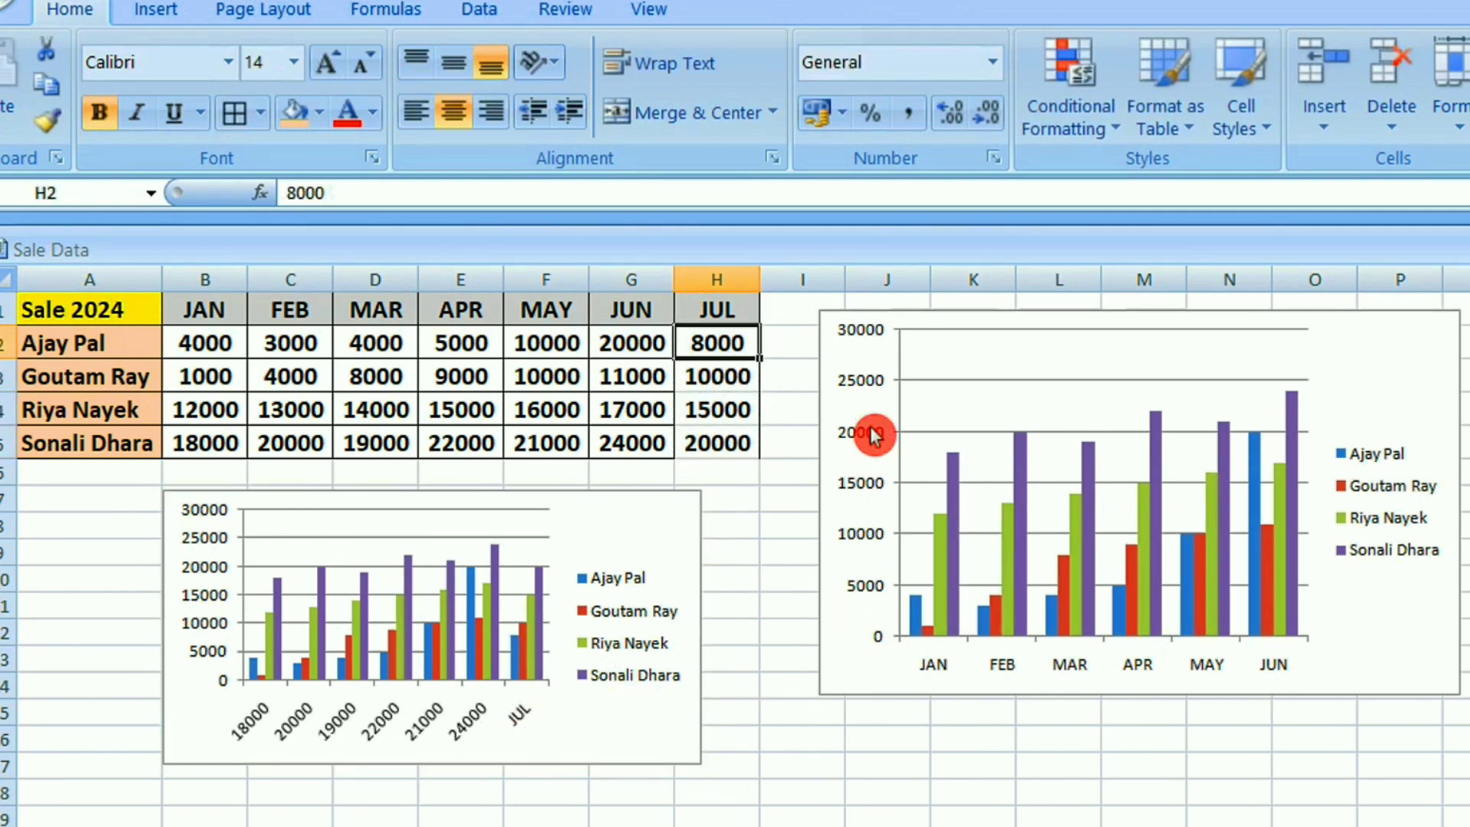
type("20000")
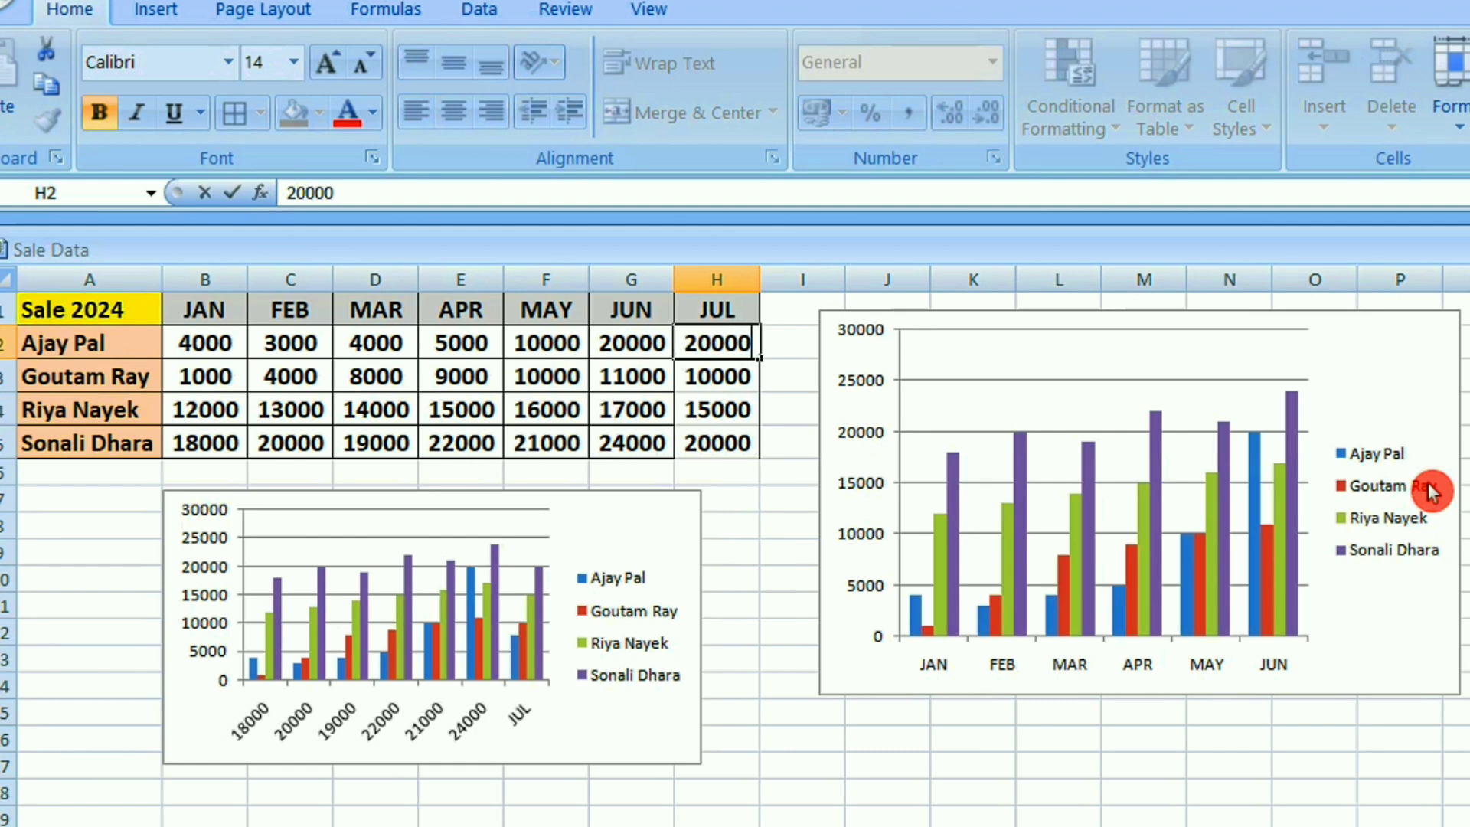
key("Return")
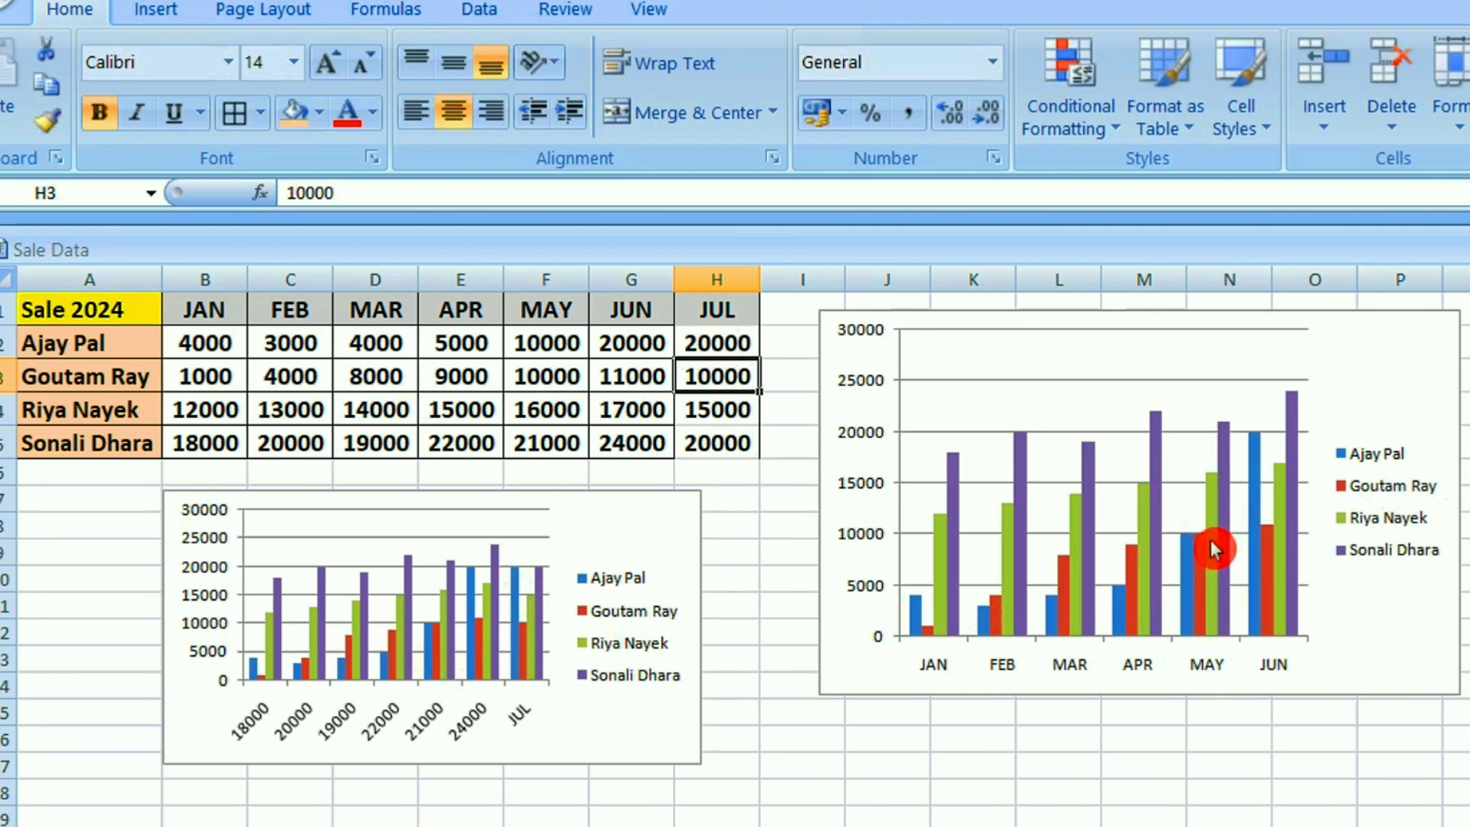
Change the MAR sales value in cell D2 to 10000
left_click(540, 343)
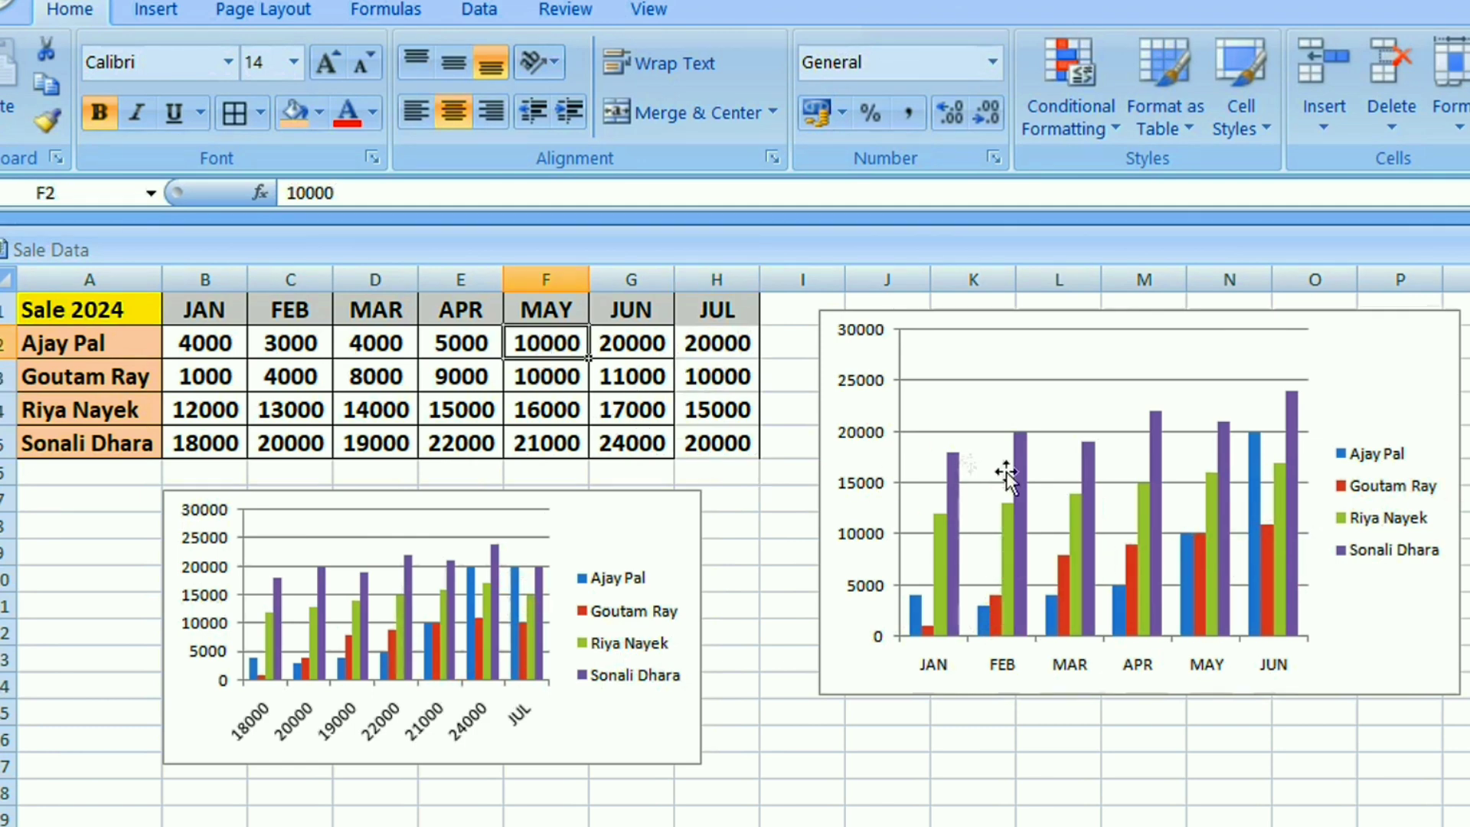
left_click(361, 345)
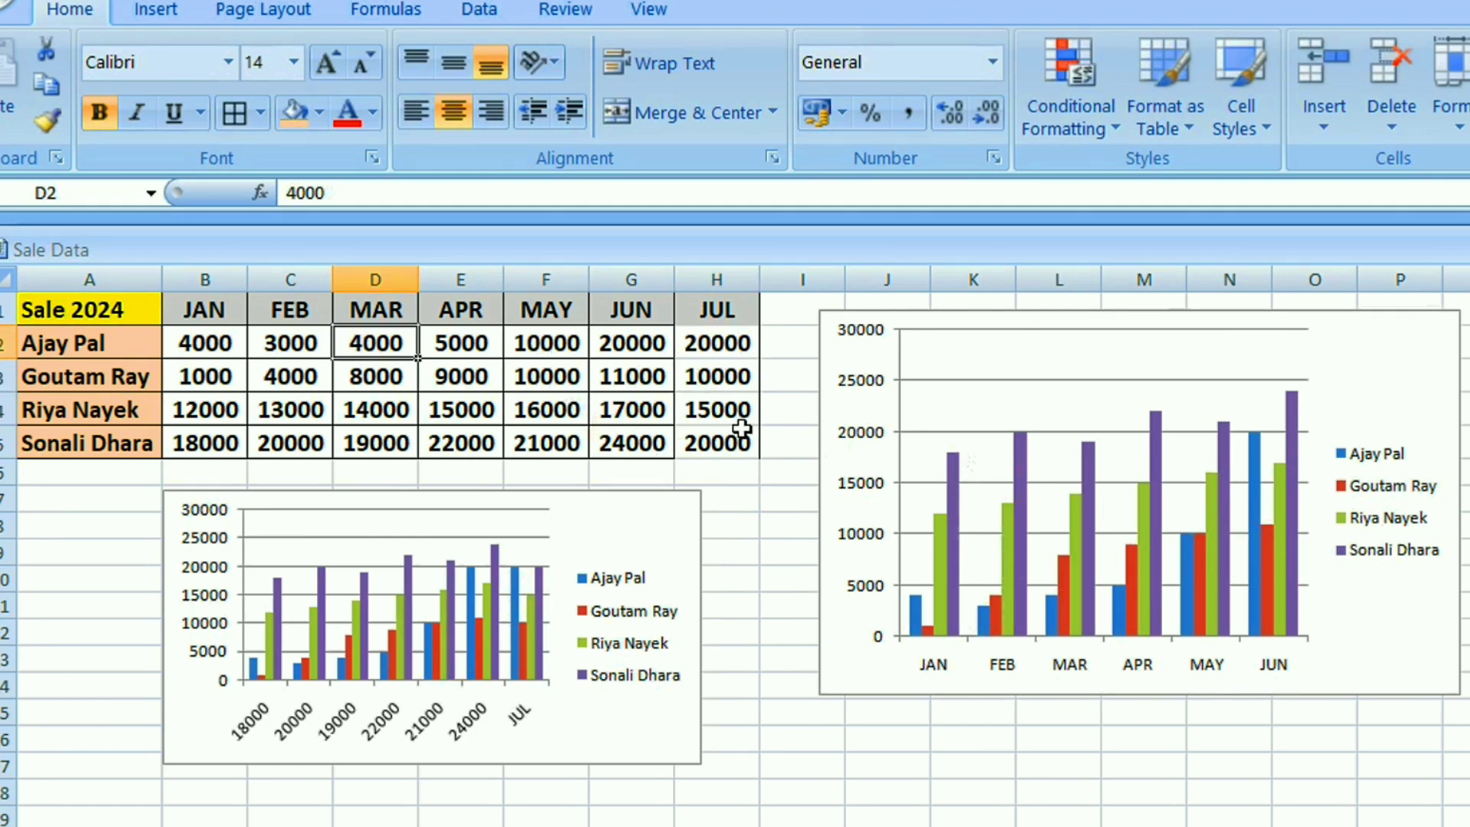
type("10000")
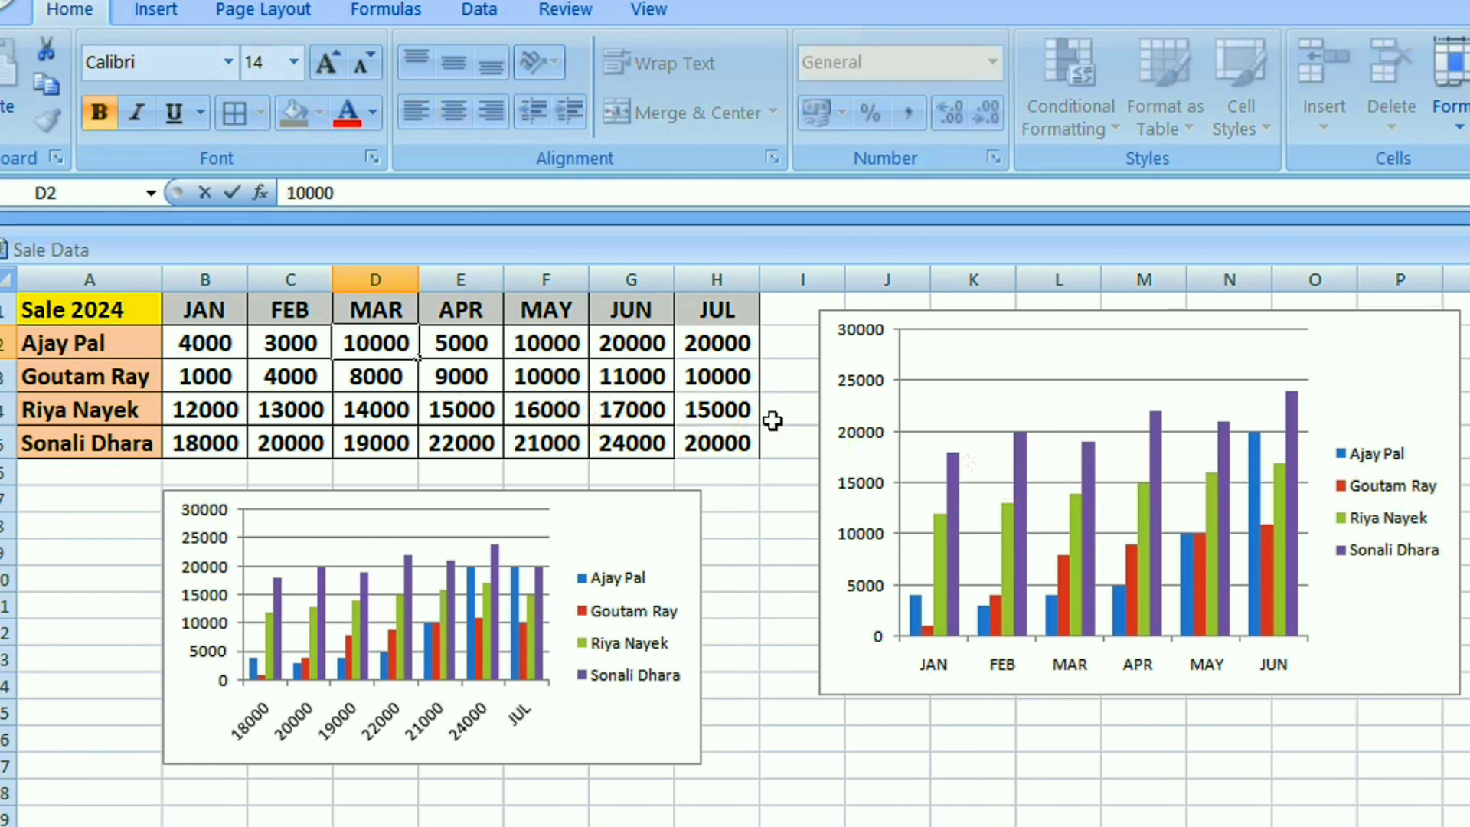
key("Return")
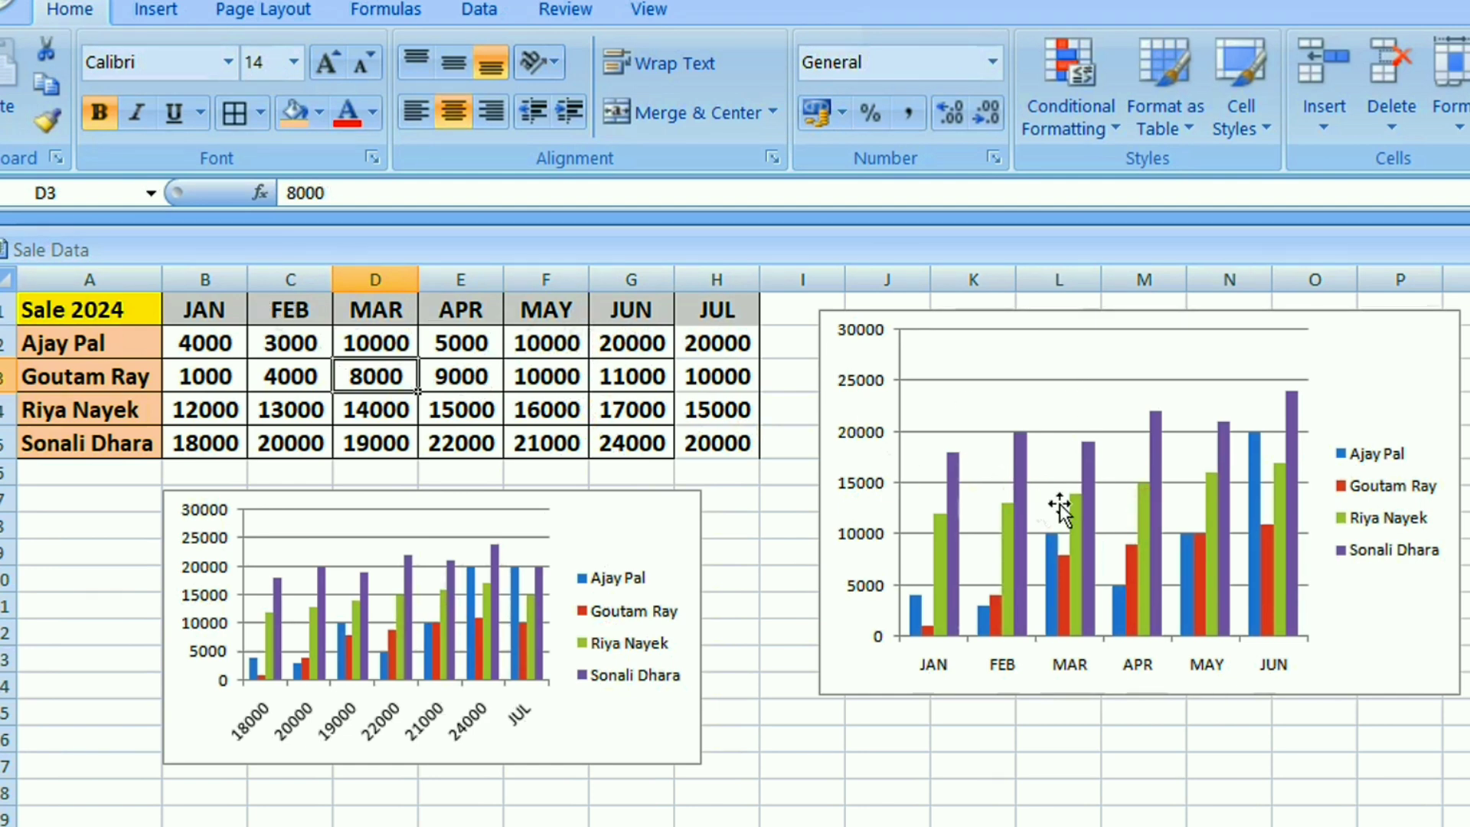
Examine both charts after the data edits and compare the JUL values in H1:H5 with the smaller chart's JUL columns
left_click(948, 526)
left_click(639, 588)
left_click(669, 610)
left_click(417, 617)
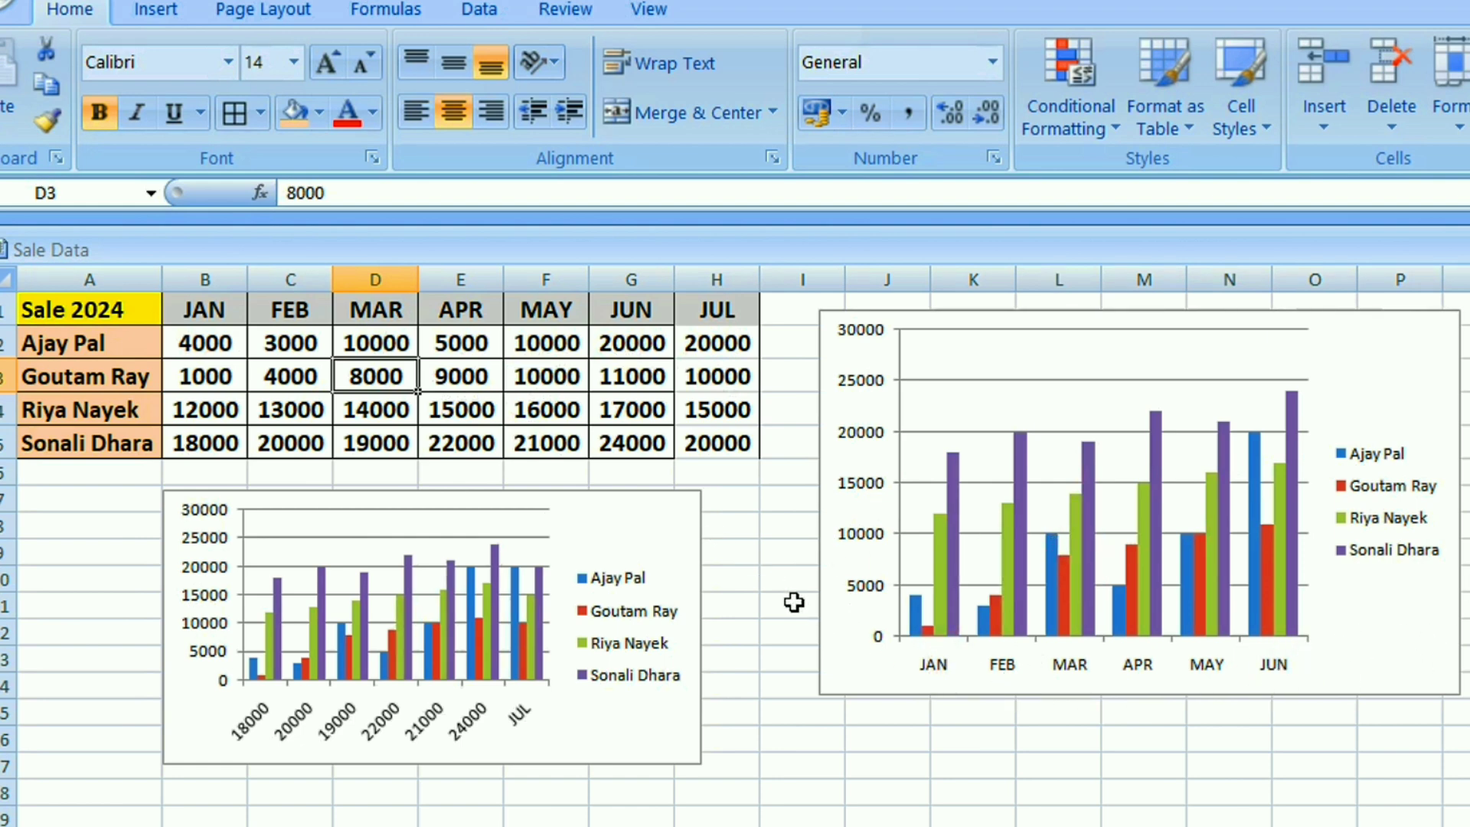
left_click(782, 318)
left_click_drag(716, 308, 719, 411)
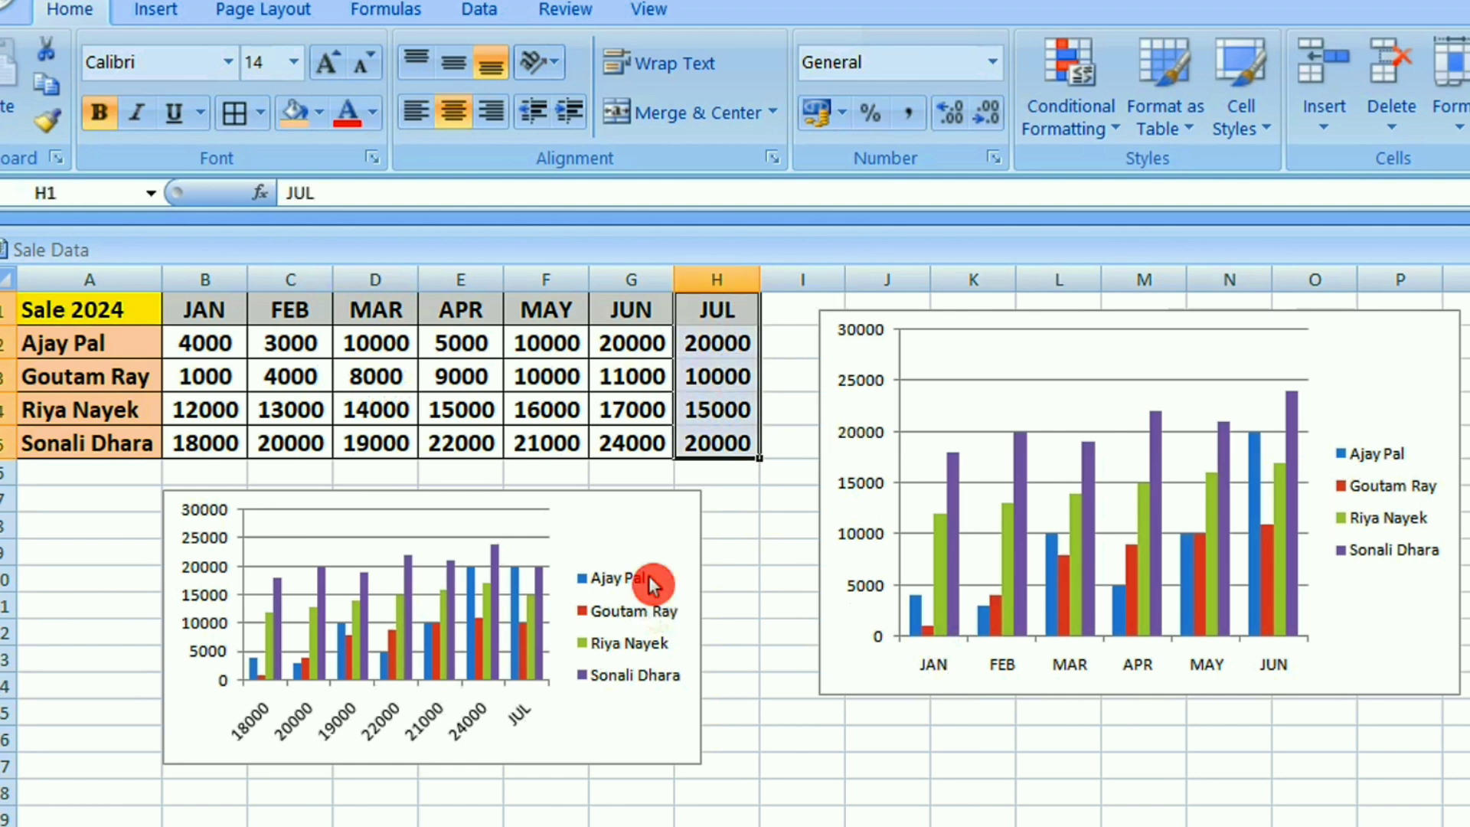
left_click(657, 525)
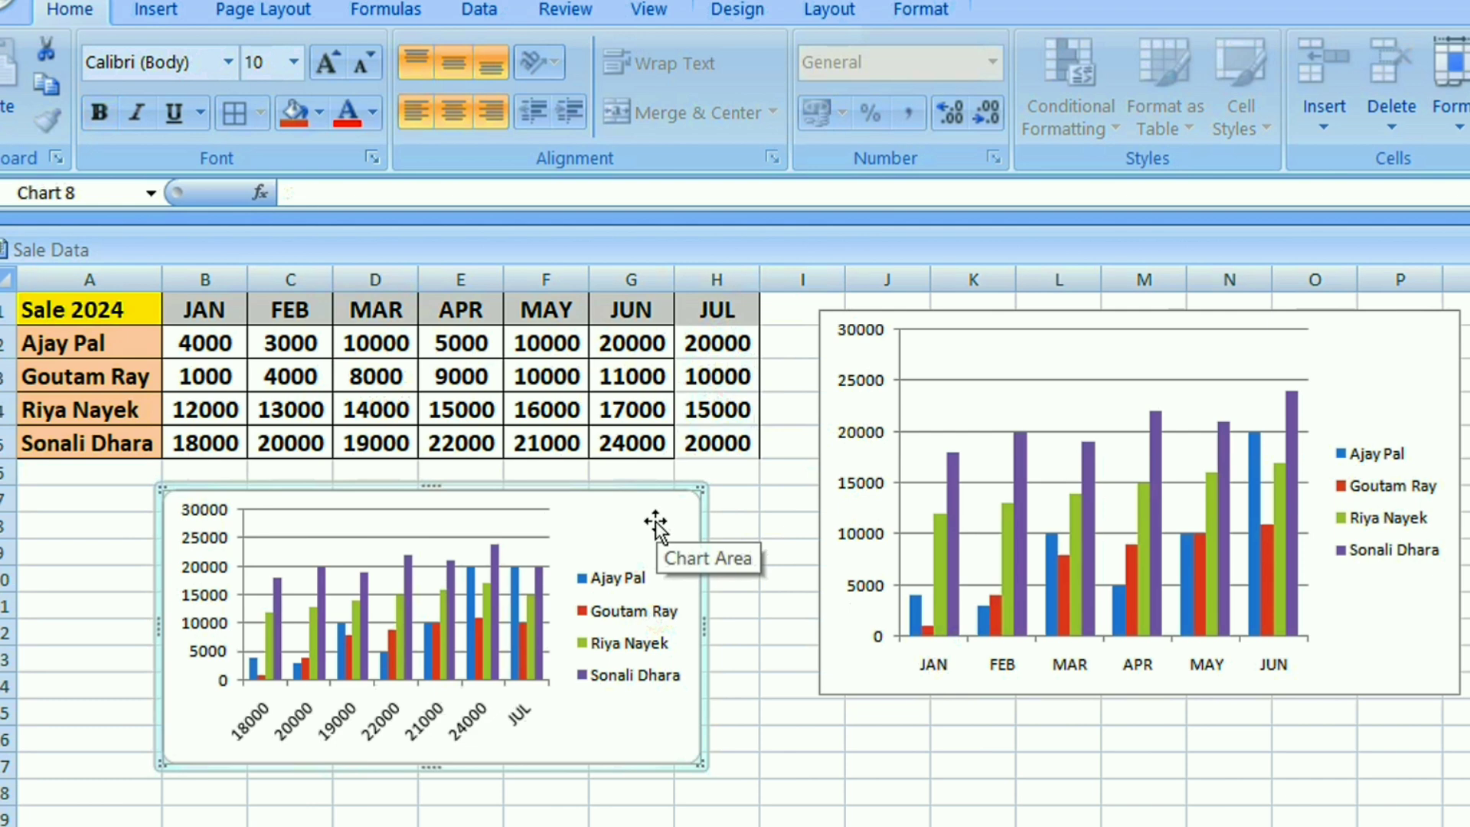
left_click(535, 667)
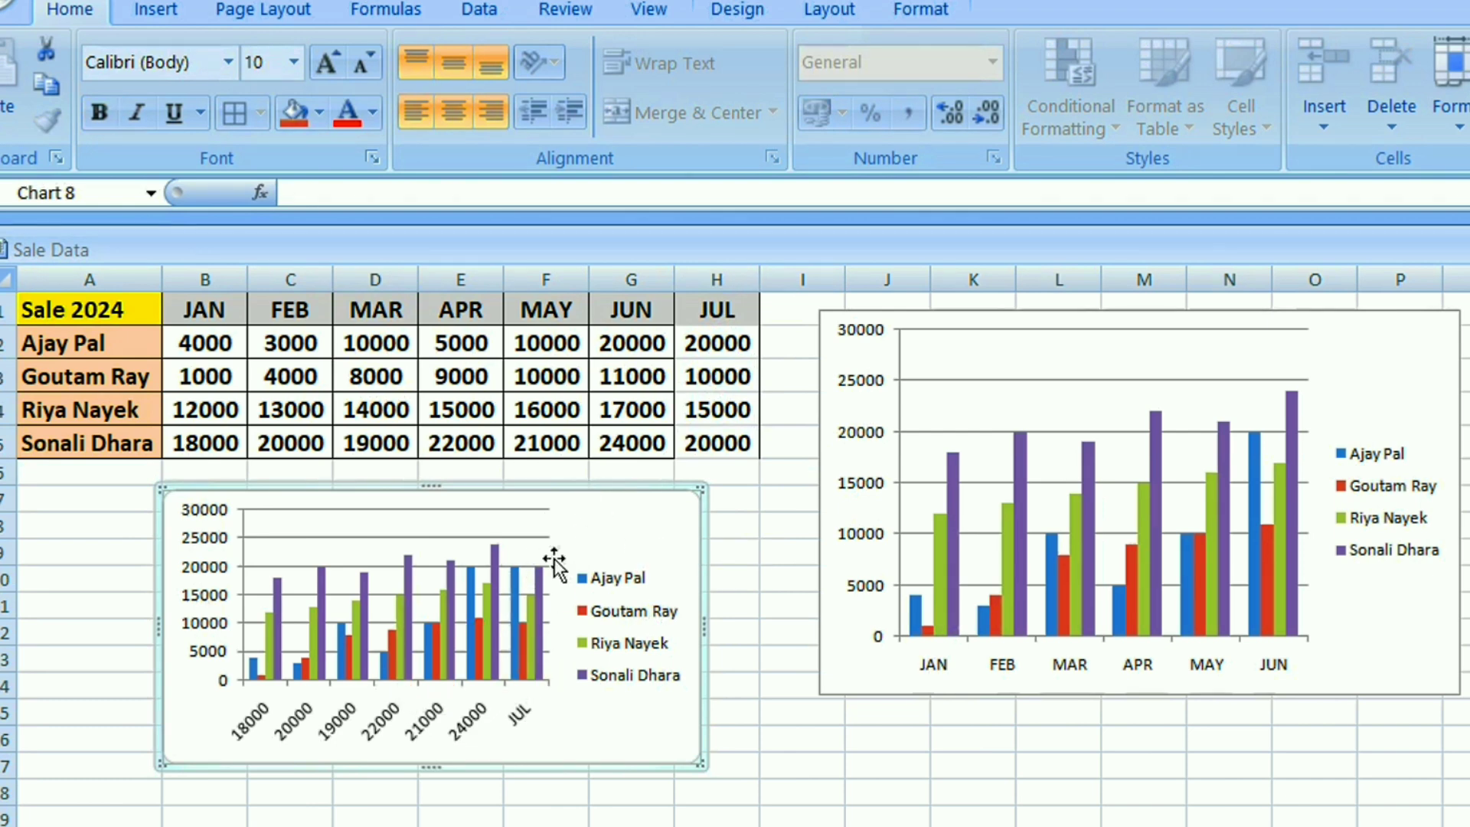
left_click(526, 617)
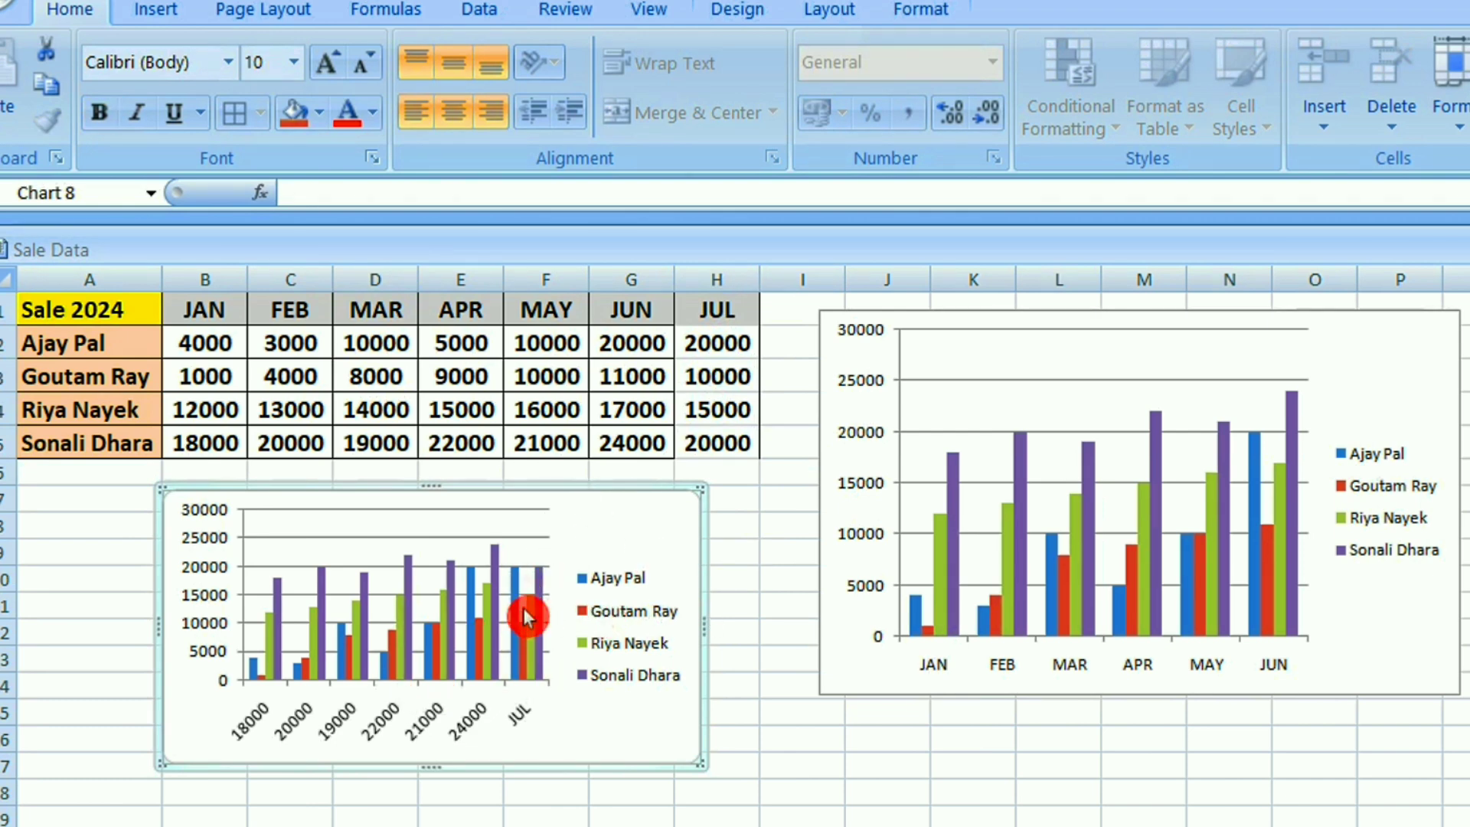
left_click(777, 490)
left_click(747, 581)
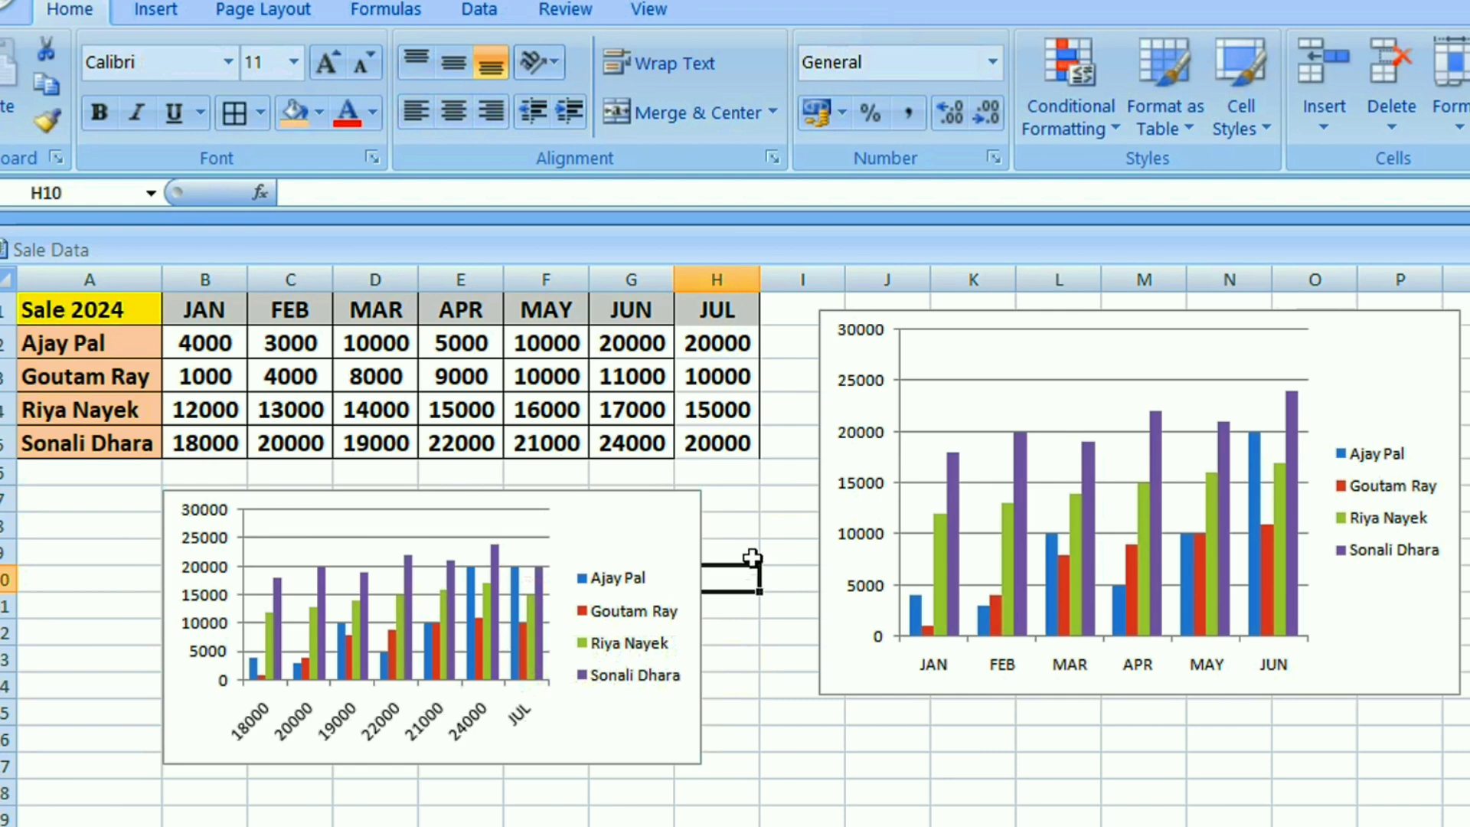